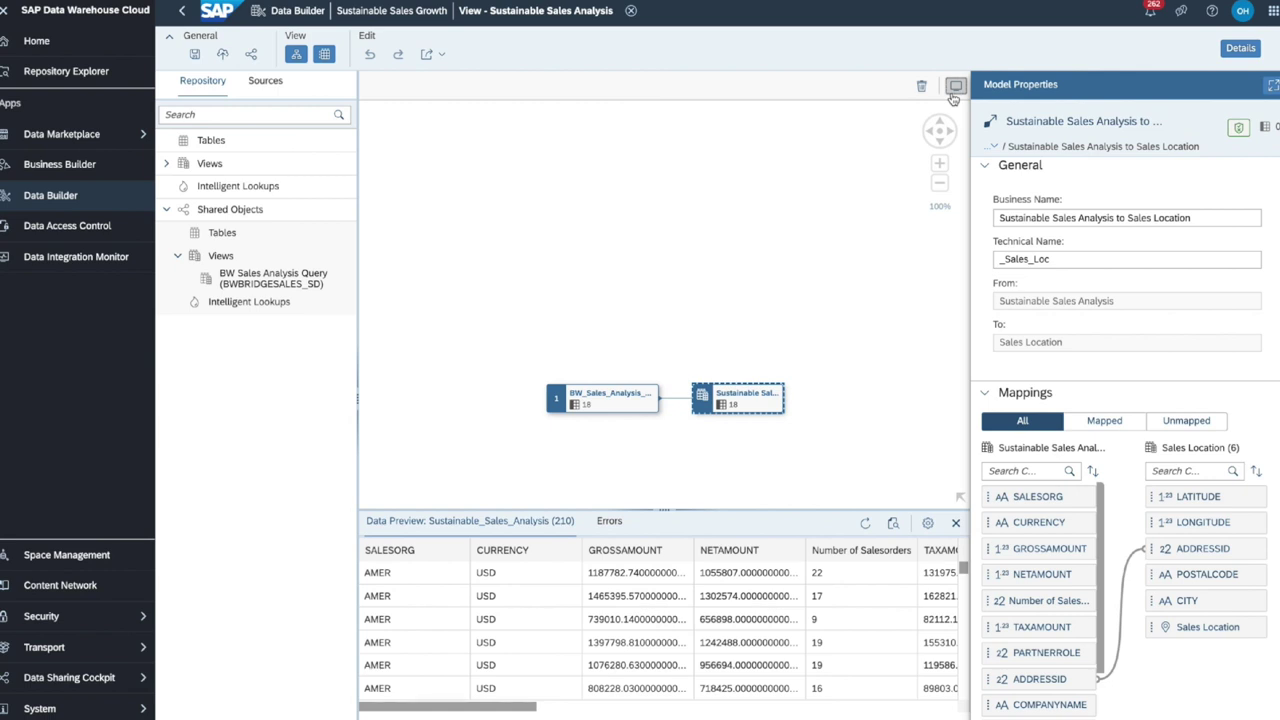
Bring up the Data Marketplace destinations in the side navigation.
{"action": "left_click", "coordinate": [106, 140]}
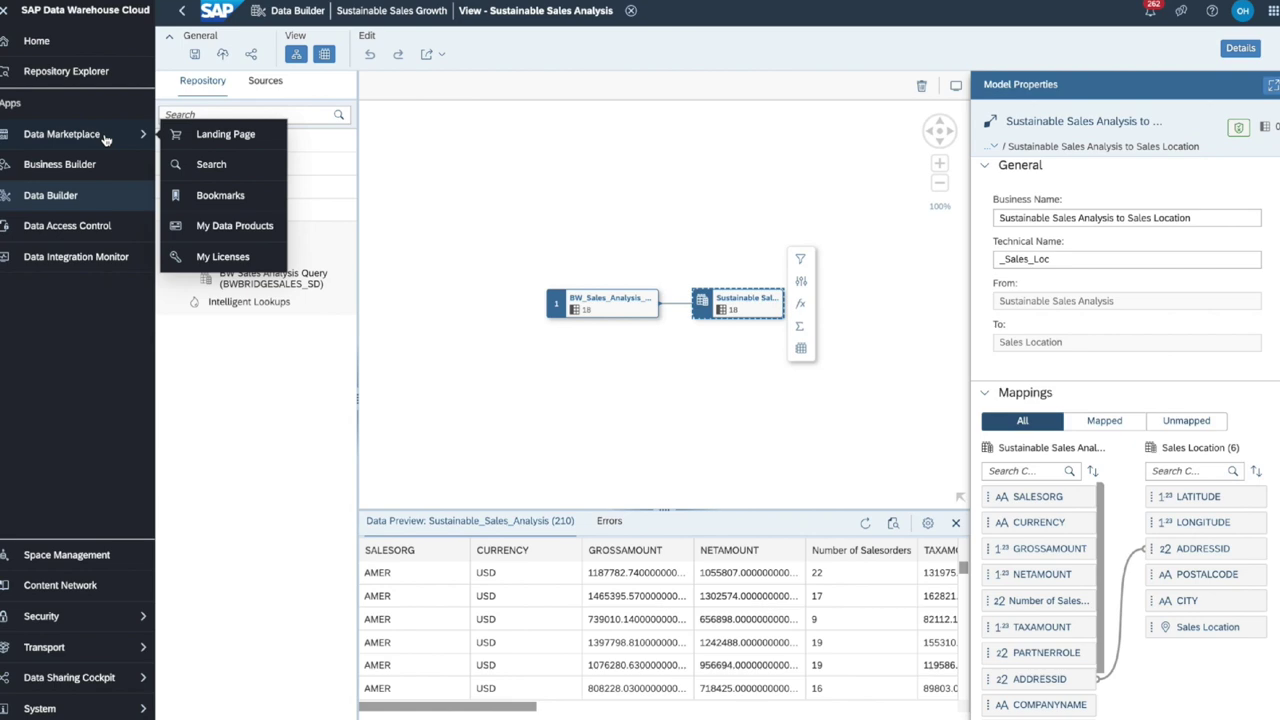
On the Data Marketplace landing page, run a wildcard '*' search listing all 591 data products.
{"action": "left_click", "coordinate": [178, 134]}
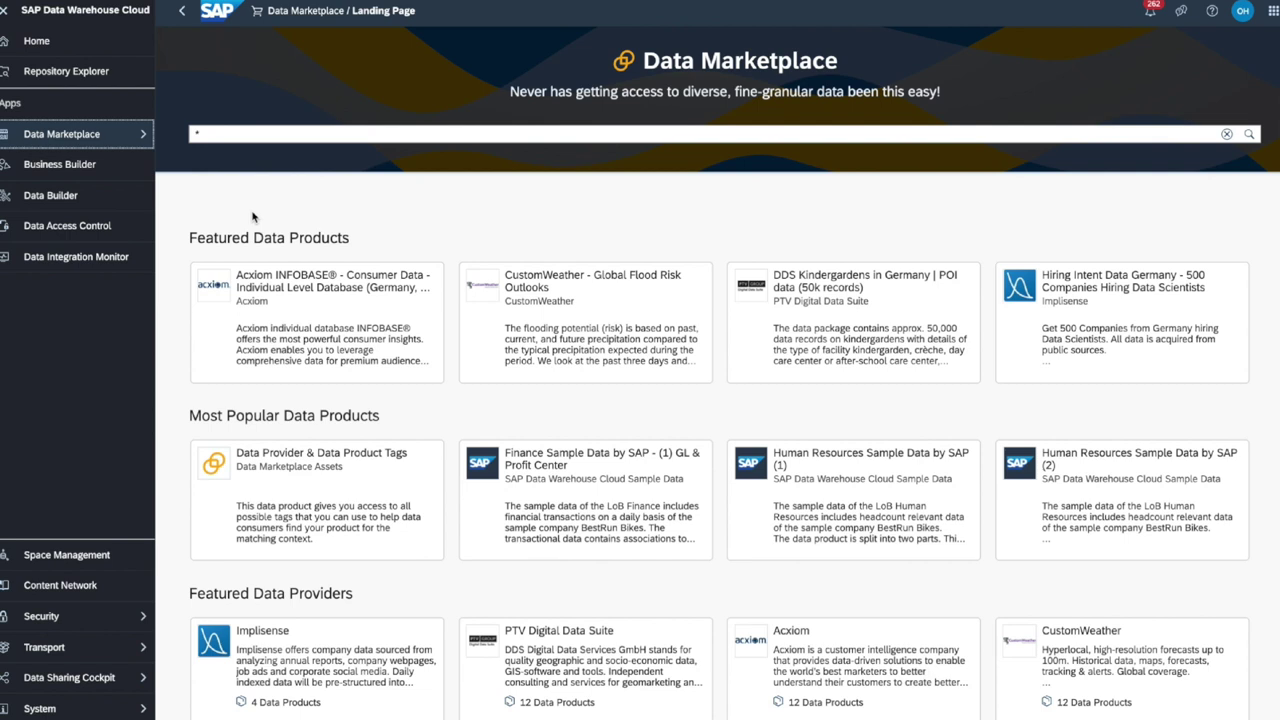
{"action": "scroll", "coordinate": [252, 217], "scroll_direction": "down", "scroll_amount": 1}
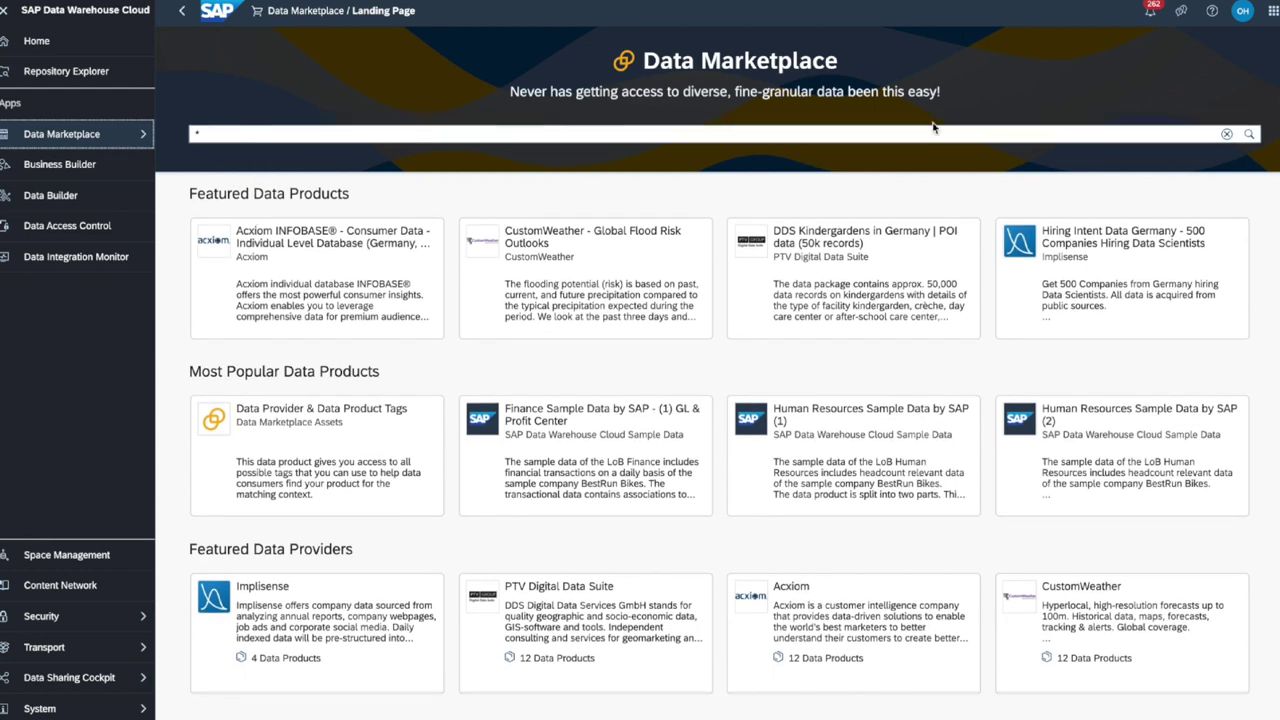
{"action": "key", "text": "Return"}
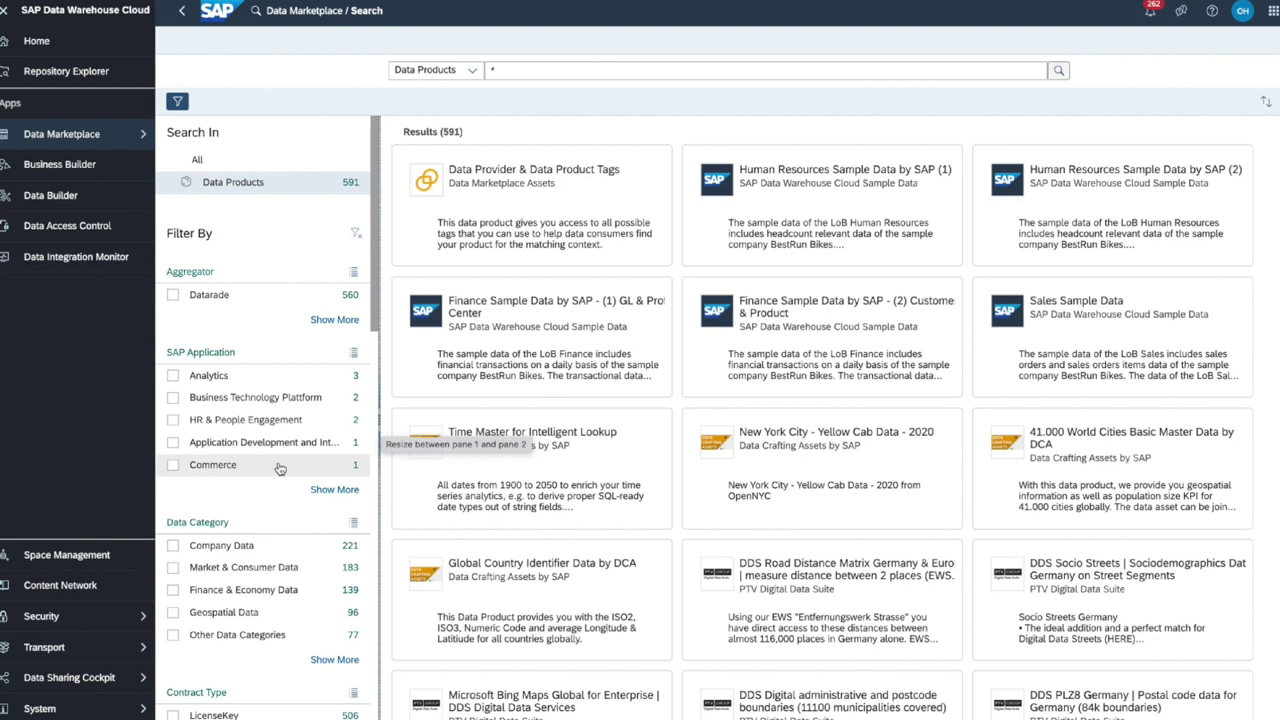
{"action": "scroll", "coordinate": [280, 468], "scroll_direction": "down", "scroll_amount": 3}
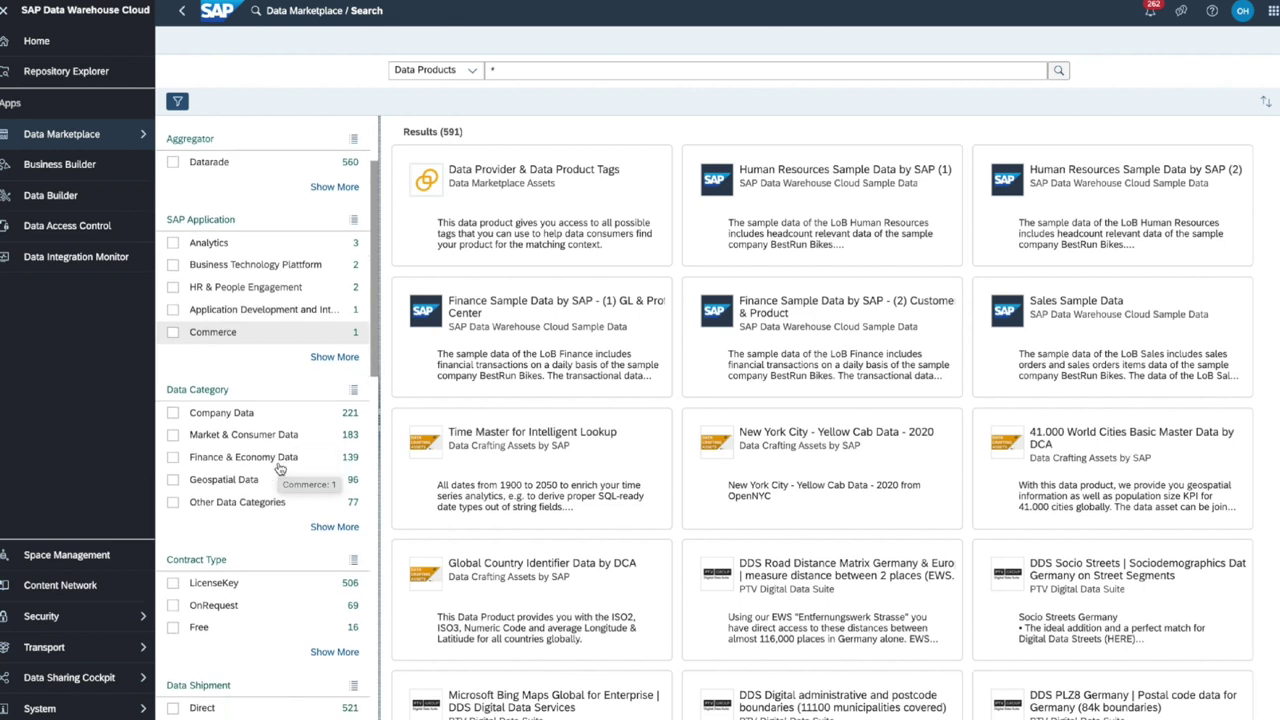
{"action": "scroll", "coordinate": [280, 468], "scroll_direction": "down", "scroll_amount": 1}
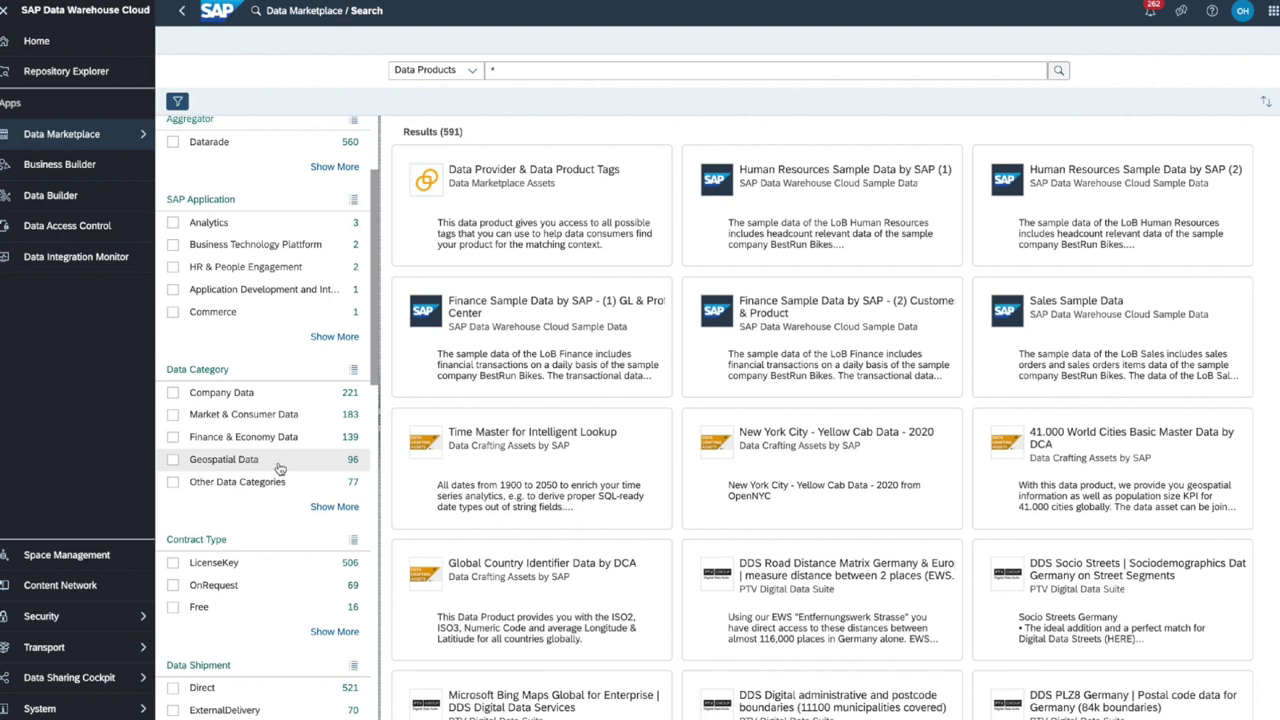
{"action": "scroll", "coordinate": [280, 468], "scroll_direction": "down", "scroll_amount": 4}
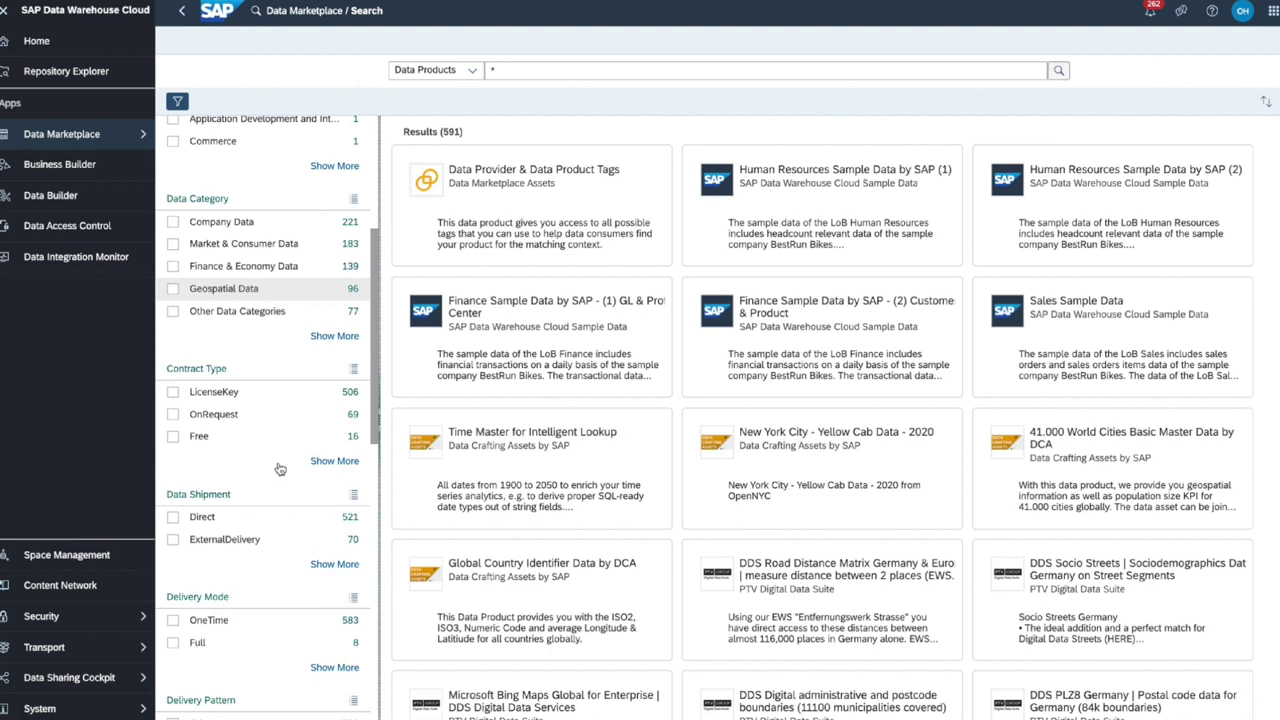
{"action": "scroll", "coordinate": [280, 468], "scroll_direction": "down", "scroll_amount": 3}
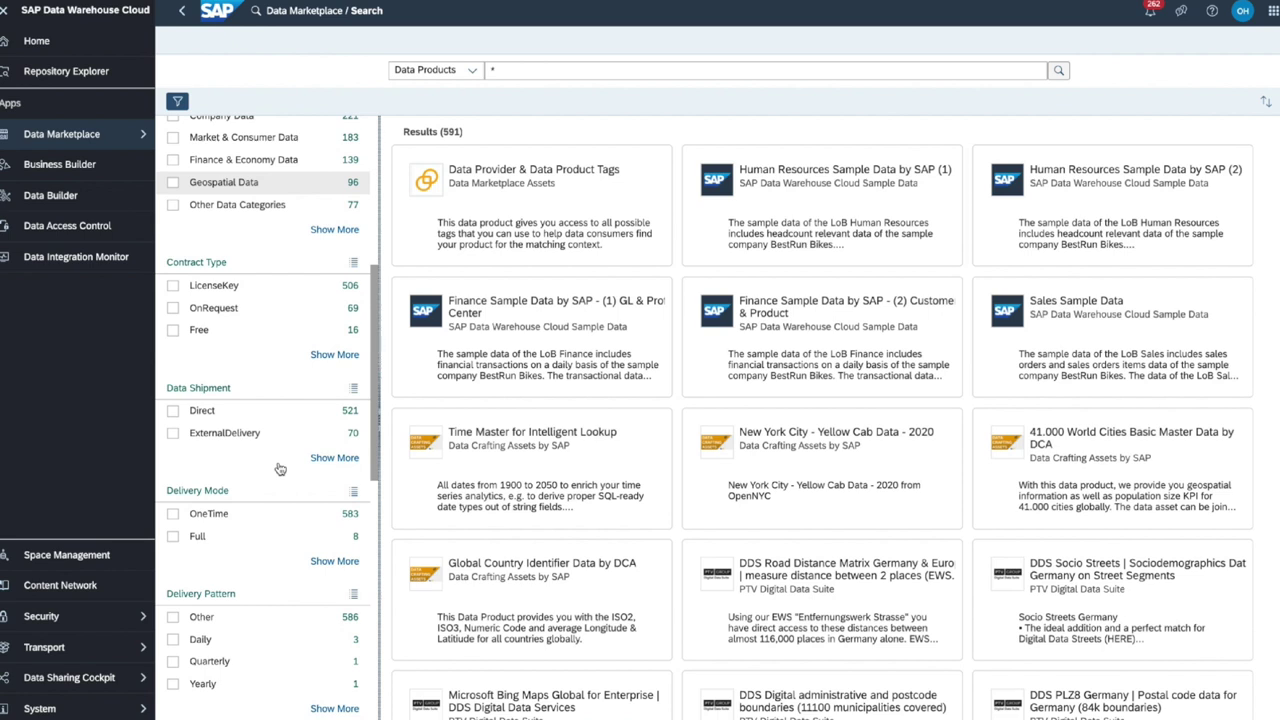
{"action": "scroll", "coordinate": [280, 468], "scroll_direction": "down", "scroll_amount": 1}
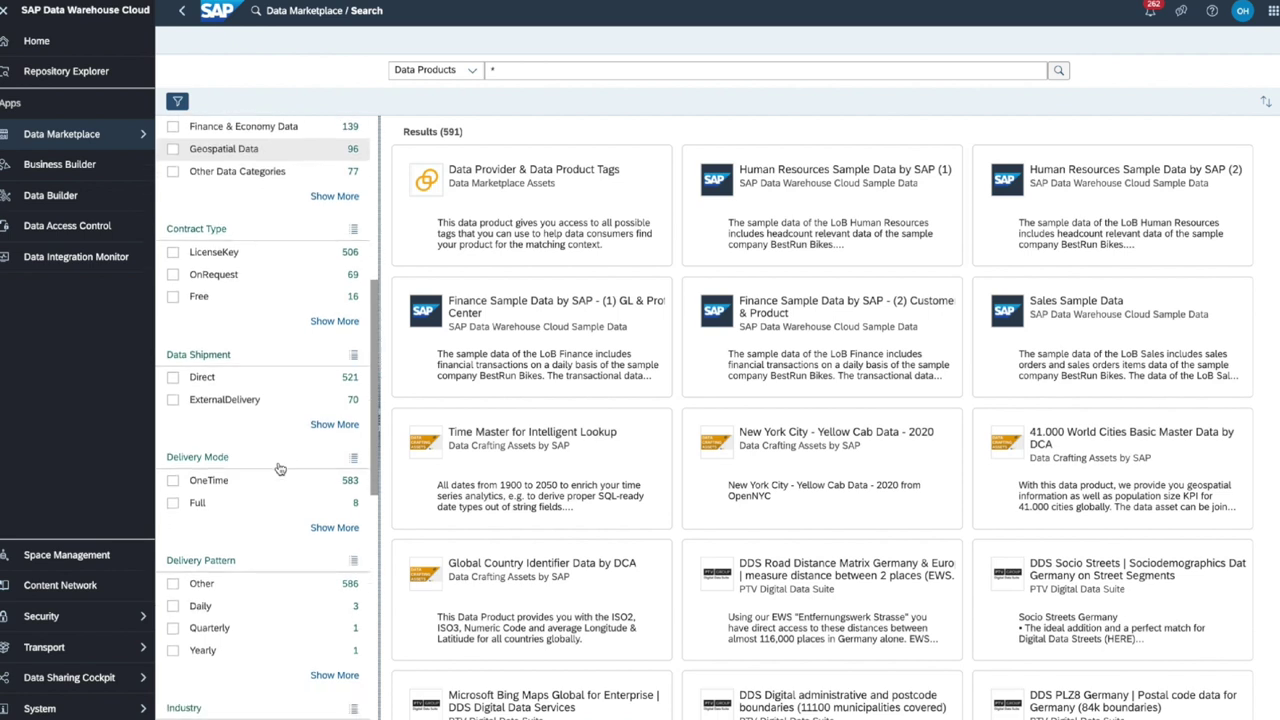
{"action": "scroll", "coordinate": [280, 468], "scroll_direction": "down", "scroll_amount": 7}
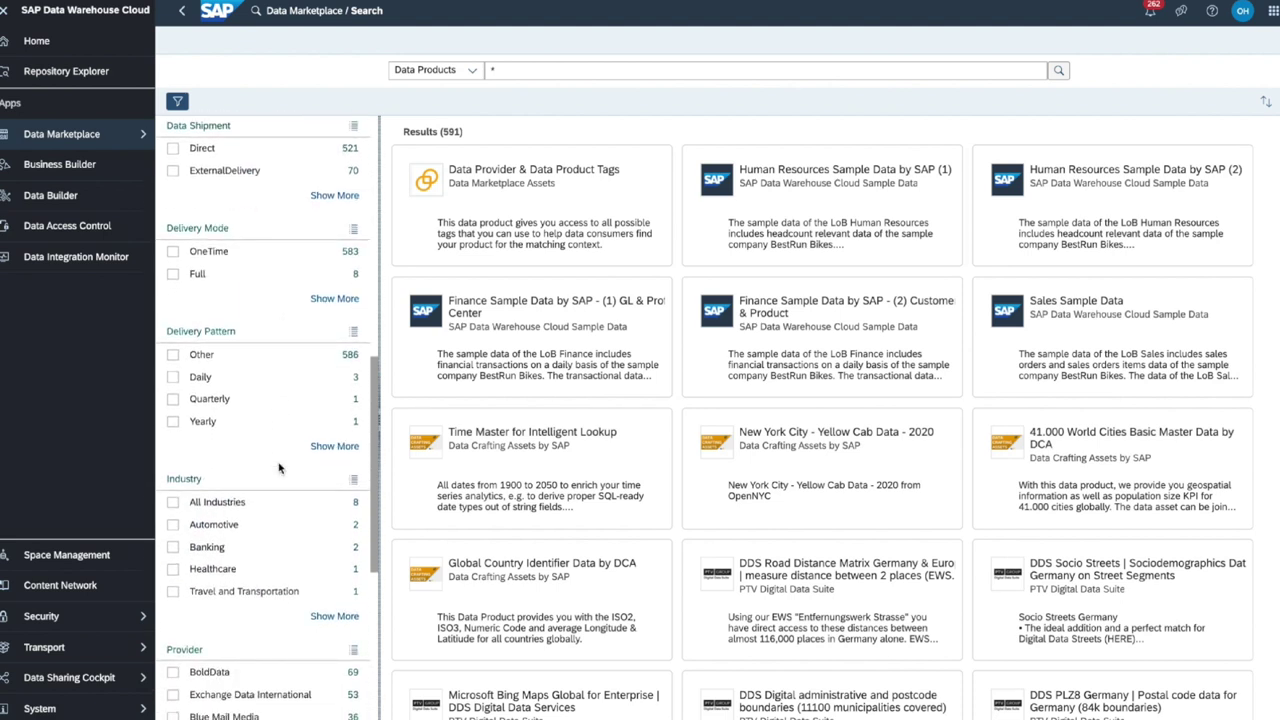
{"action": "scroll", "coordinate": [279, 467], "scroll_direction": "down", "scroll_amount": 5}
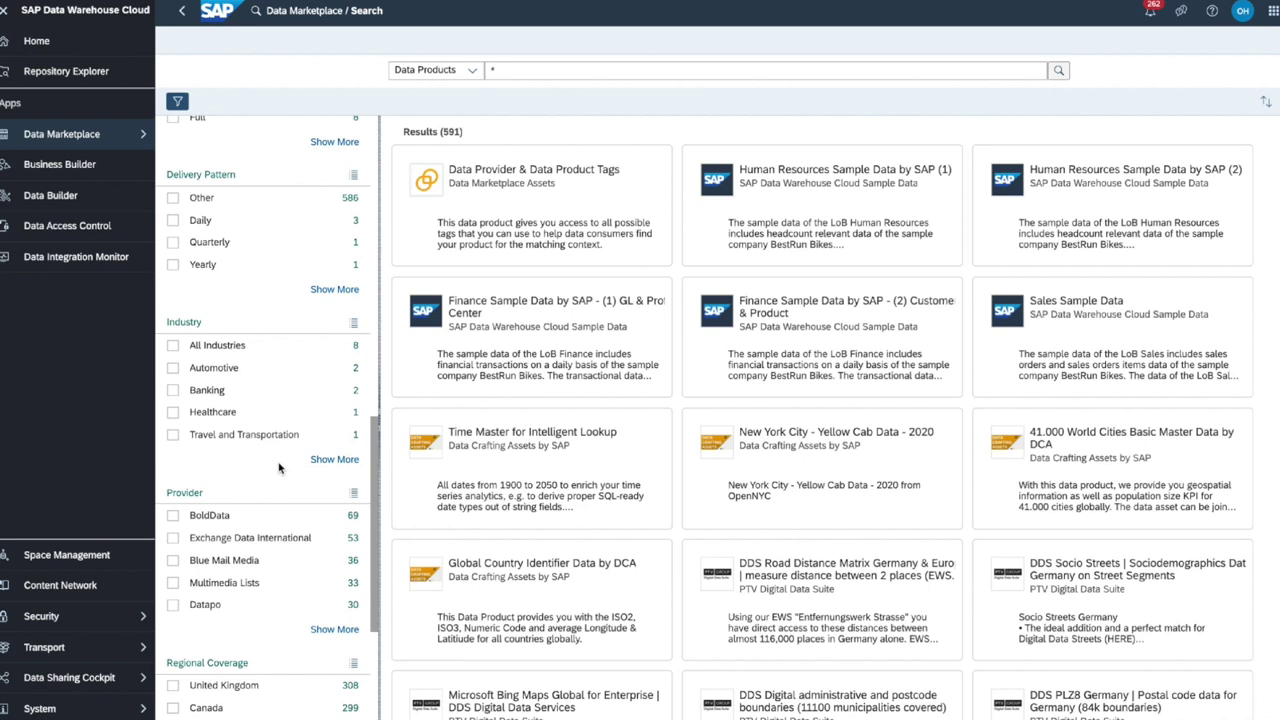
{"action": "scroll", "coordinate": [279, 468], "scroll_direction": "down", "scroll_amount": 7}
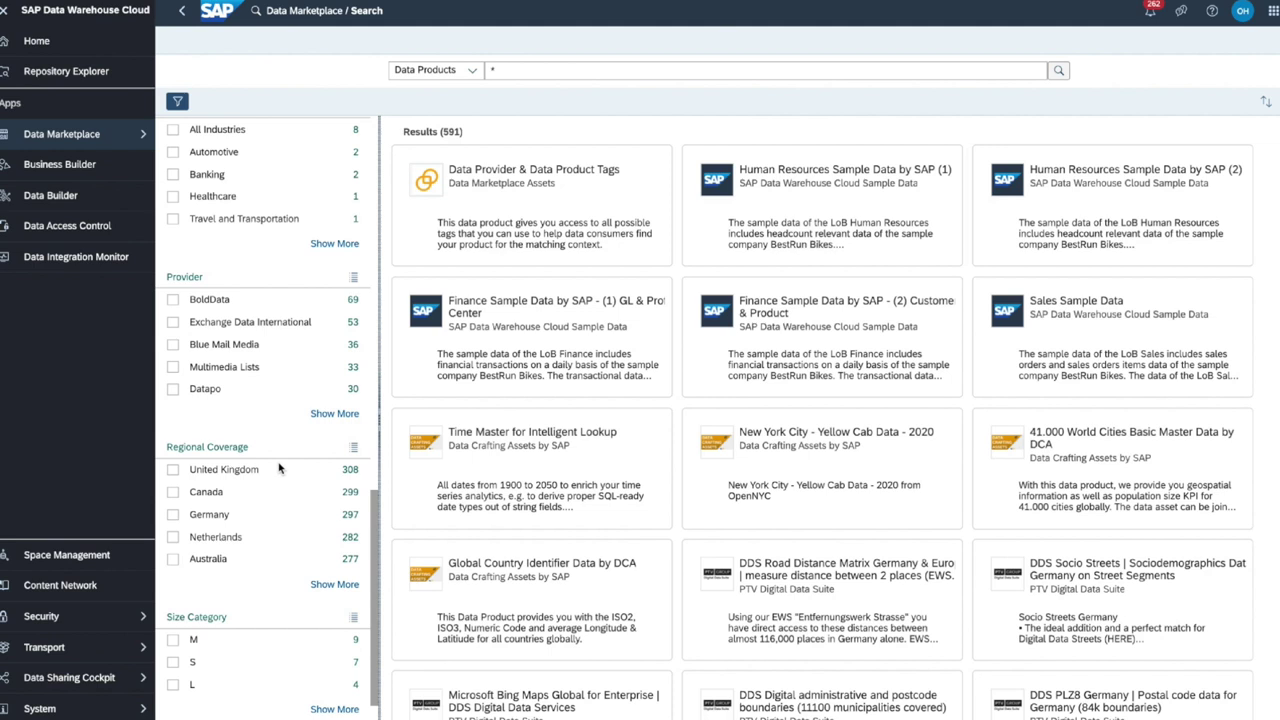
{"action": "scroll", "coordinate": [279, 469], "scroll_direction": "down", "scroll_amount": 2}
{"action": "scroll", "coordinate": [280, 469], "scroll_direction": "up", "scroll_amount": 5}
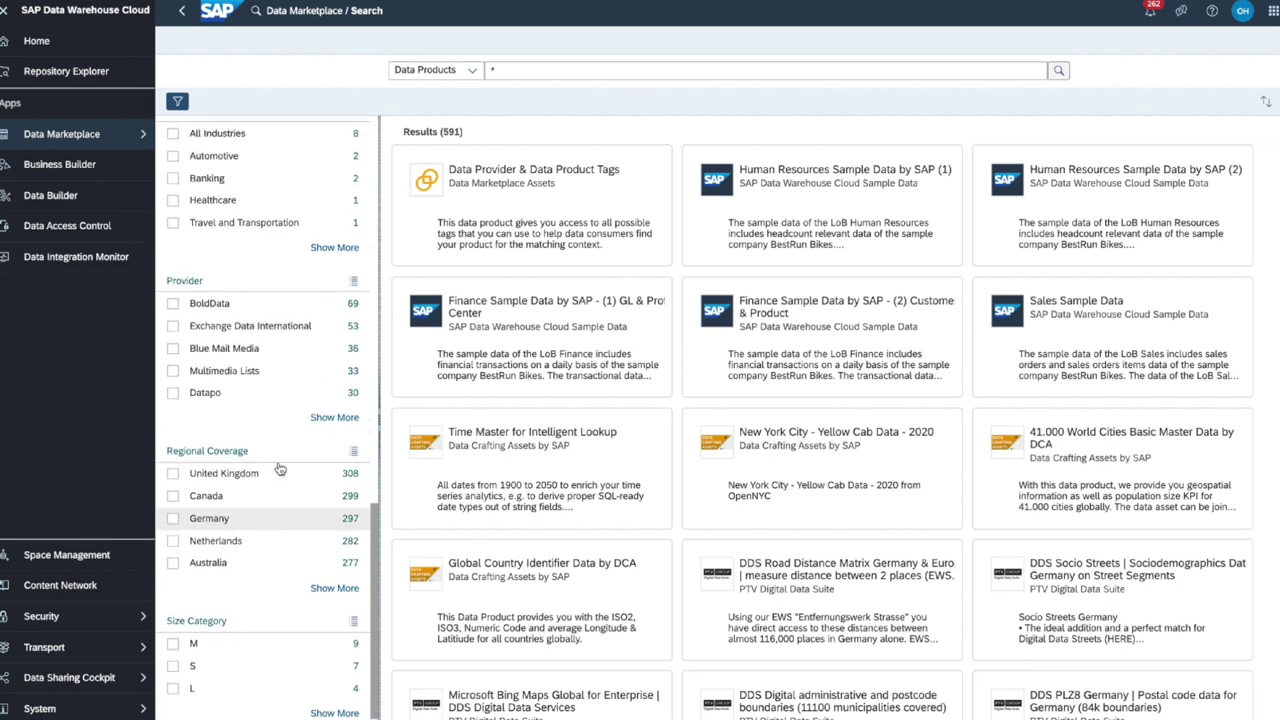
{"action": "scroll", "coordinate": [280, 469], "scroll_direction": "up", "scroll_amount": 5}
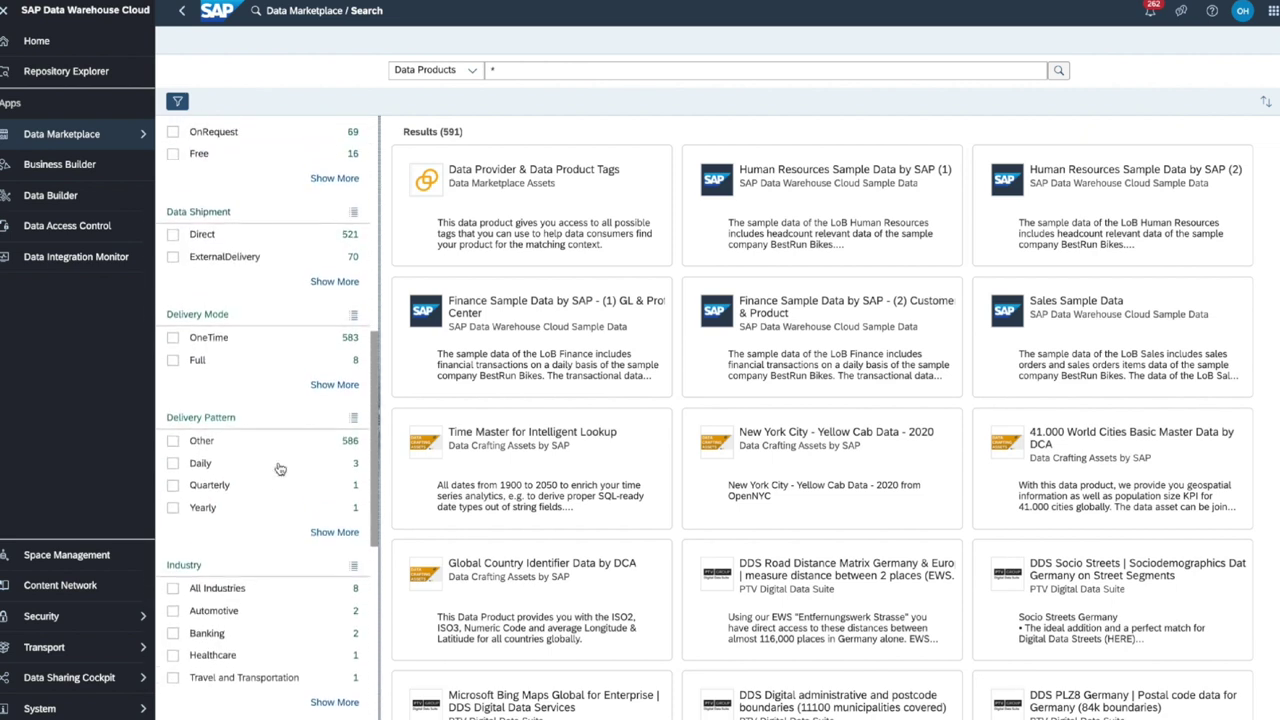
{"action": "scroll", "coordinate": [280, 469], "scroll_direction": "up", "scroll_amount": 5}
Replace the wildcard query with 'co2' and search the Data Marketplace.
{"action": "left_click", "coordinate": [524, 70]}
{"action": "key", "text": "BackSpace"}
{"action": "type", "text": "co2"}
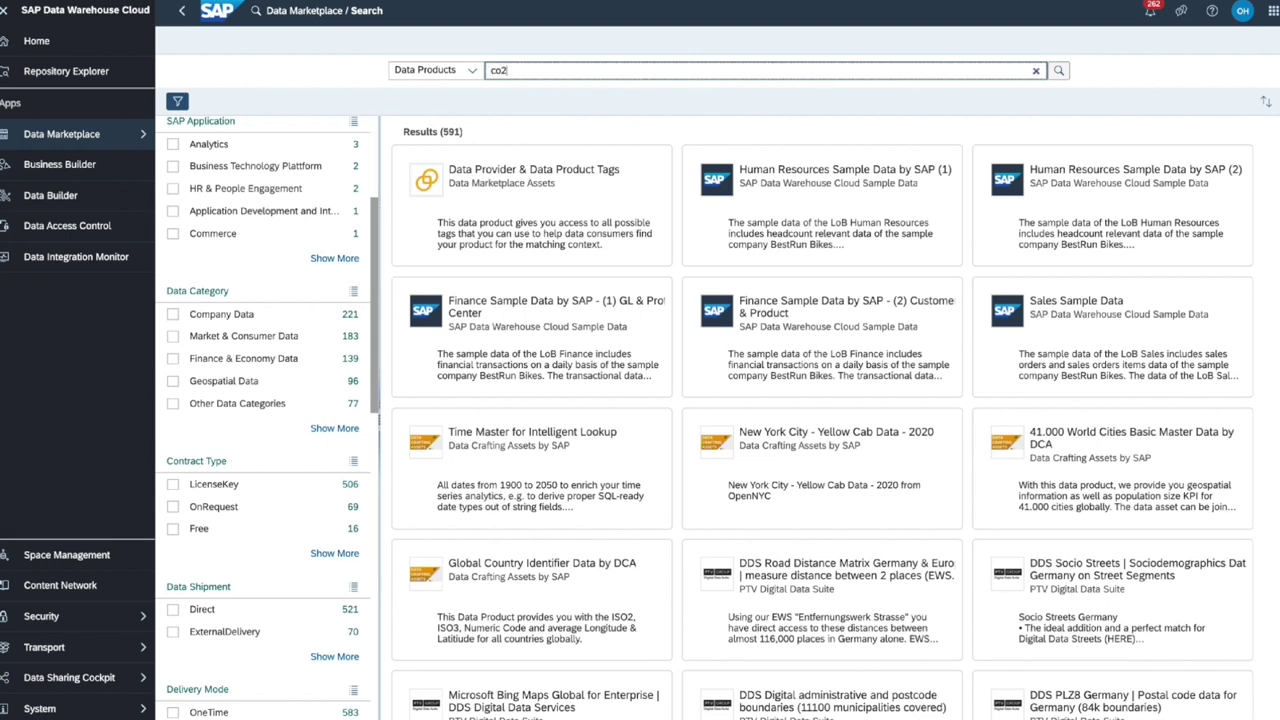
{"action": "key", "text": "Return"}
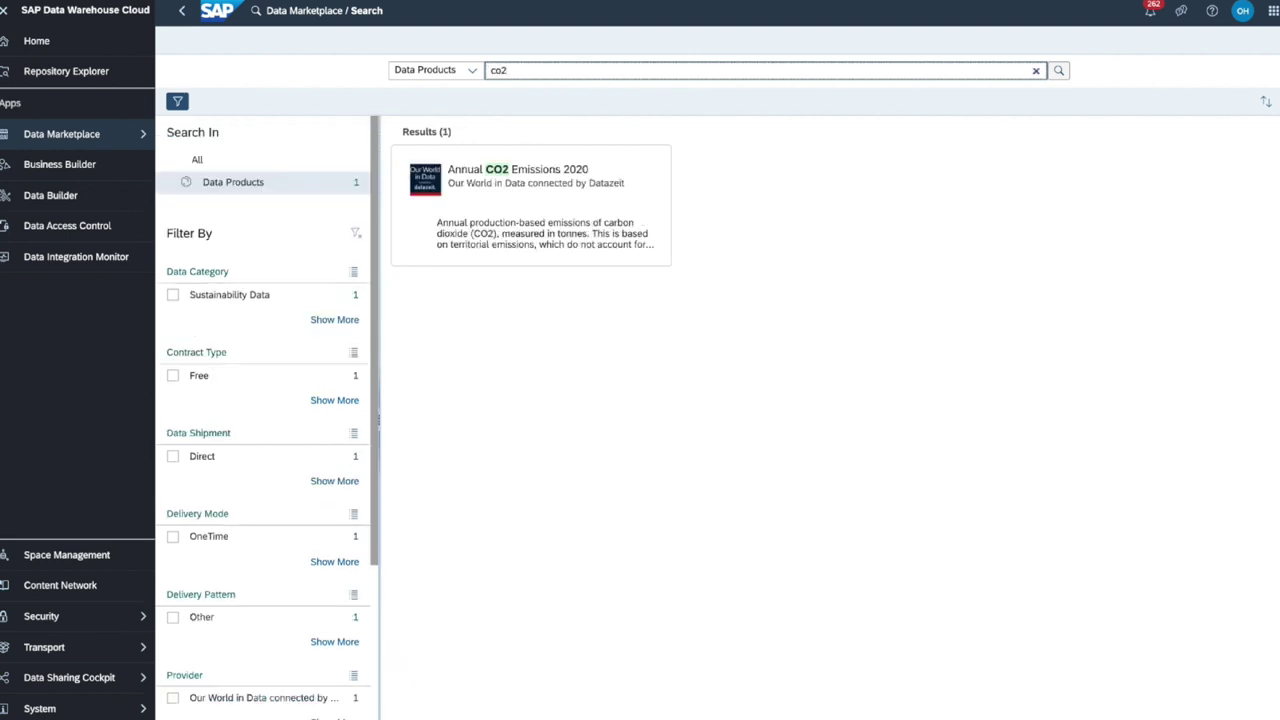
Open the Annual CO2 Emissions 2020 product and browse its overview and sample data.
{"action": "left_click", "coordinate": [543, 196]}
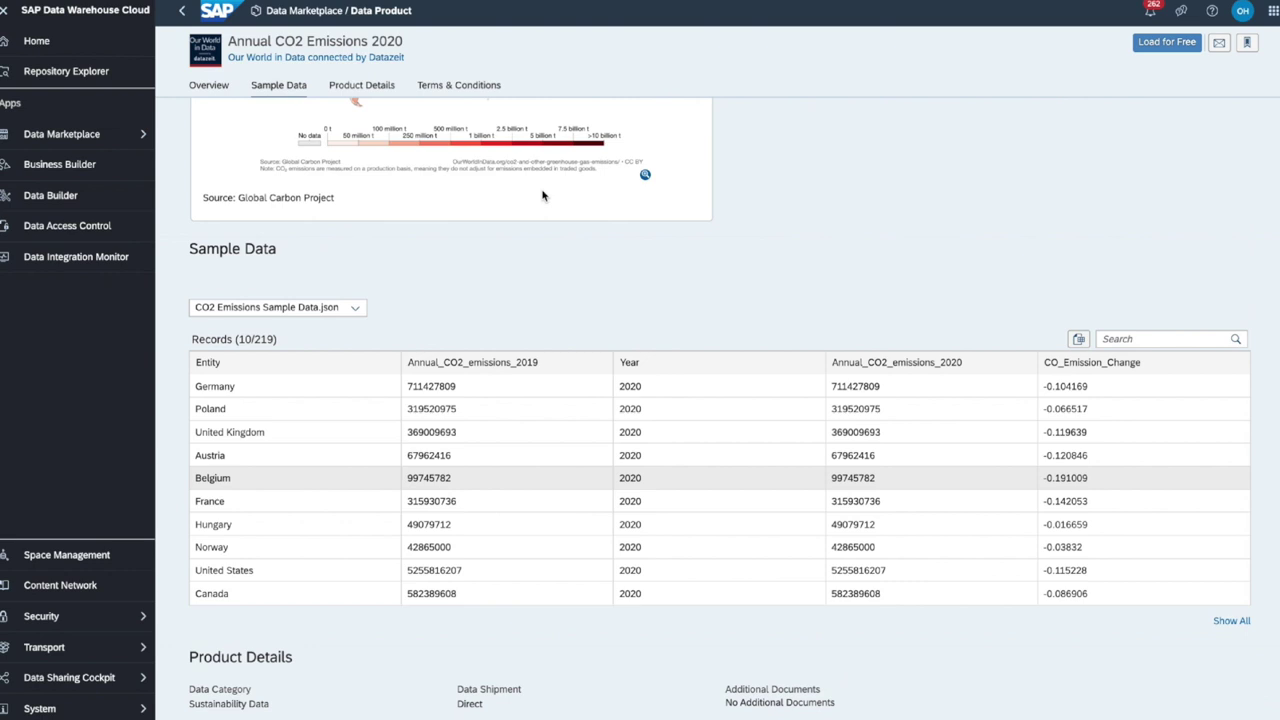
{"action": "scroll", "coordinate": [543, 196], "scroll_direction": "up", "scroll_amount": 2}
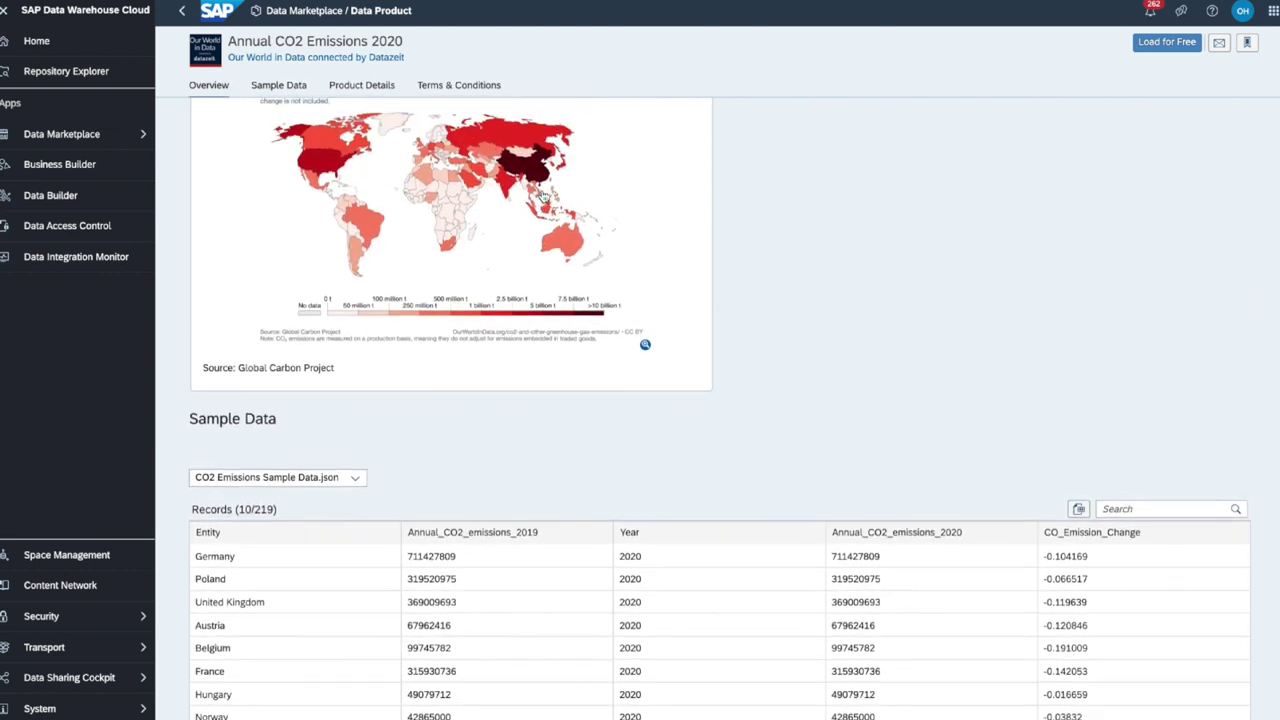
{"action": "scroll", "coordinate": [543, 196], "scroll_direction": "up", "scroll_amount": 4}
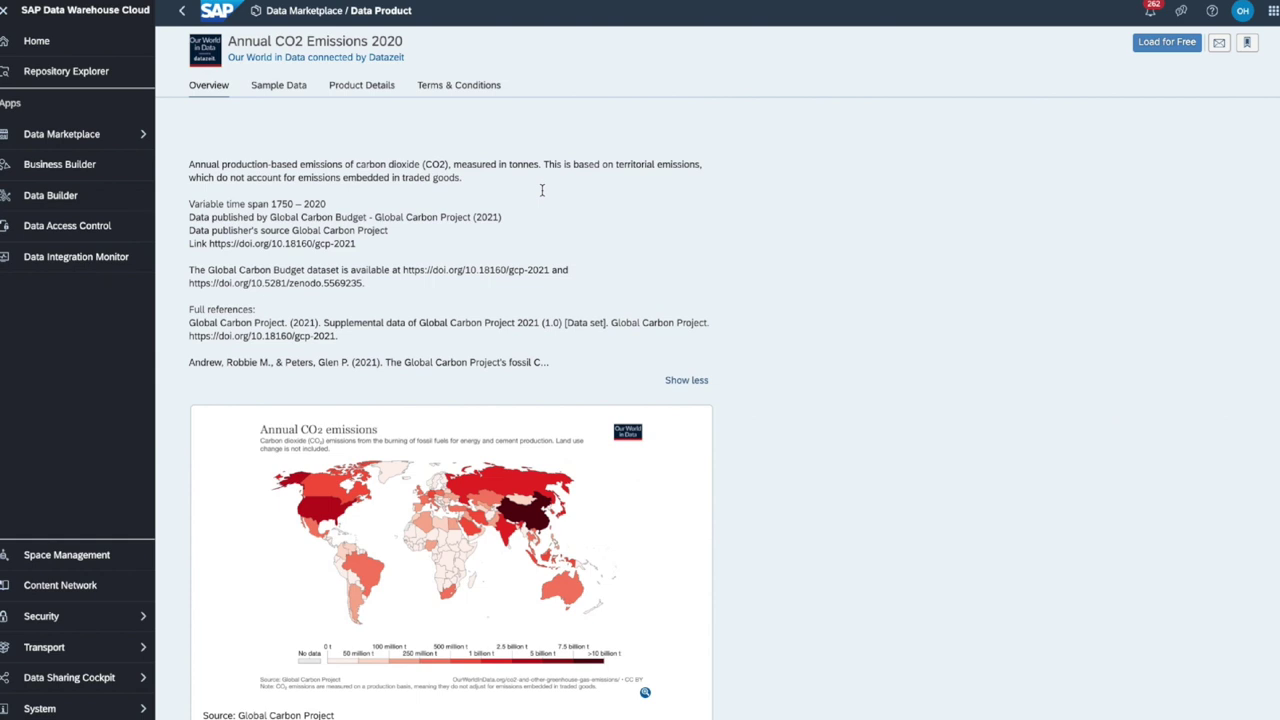
{"action": "scroll", "coordinate": [542, 190], "scroll_direction": "up", "scroll_amount": 1}
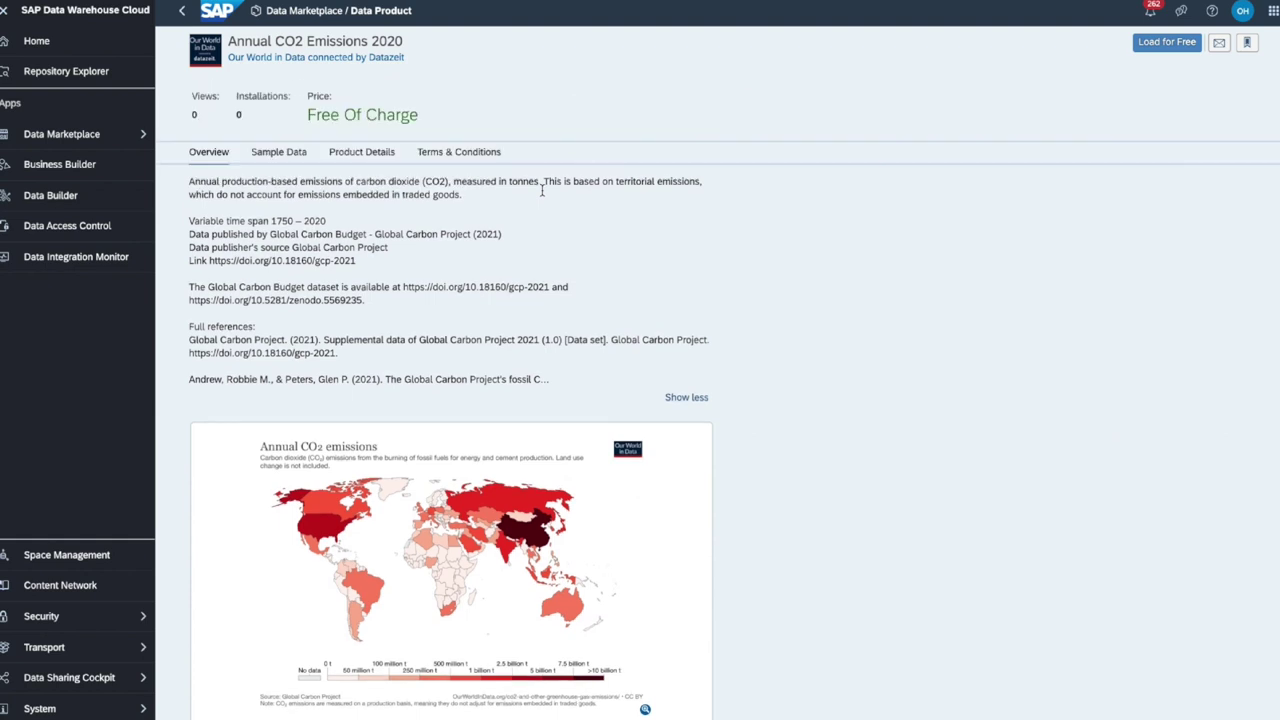
{"action": "scroll", "coordinate": [926, 302], "scroll_direction": "down", "scroll_amount": 1}
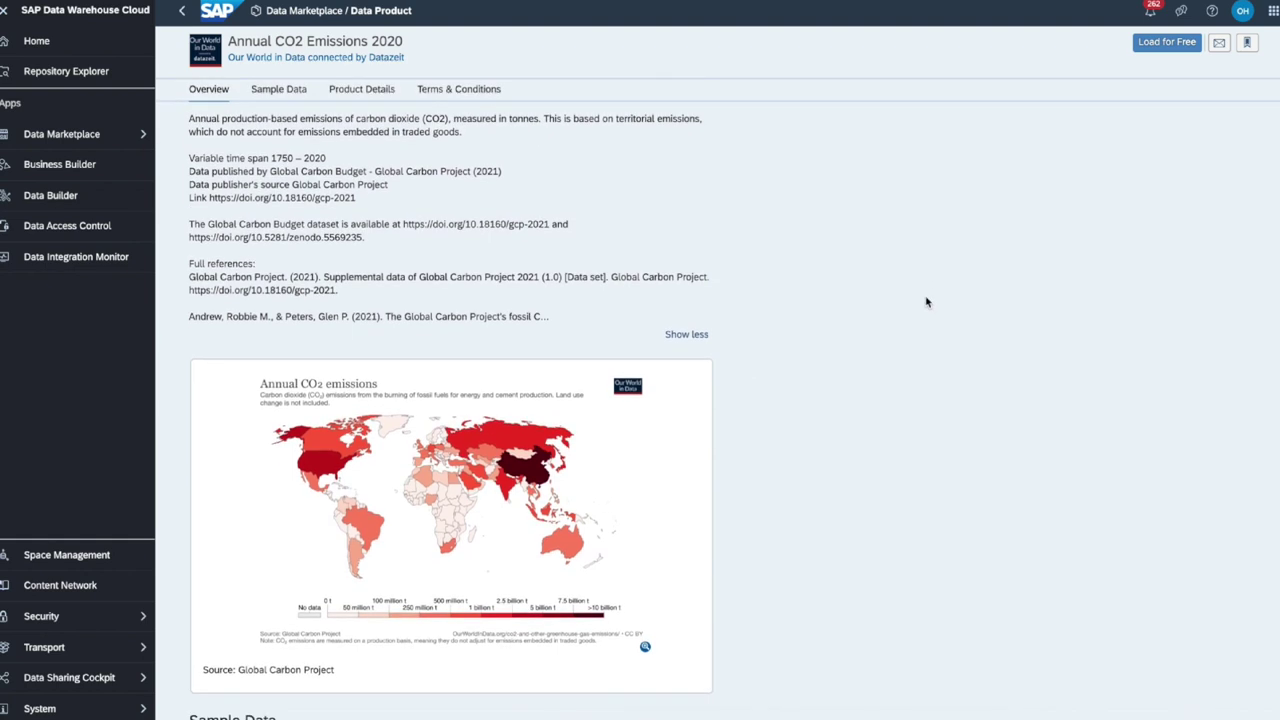
{"action": "scroll", "coordinate": [926, 302], "scroll_direction": "down", "scroll_amount": 1}
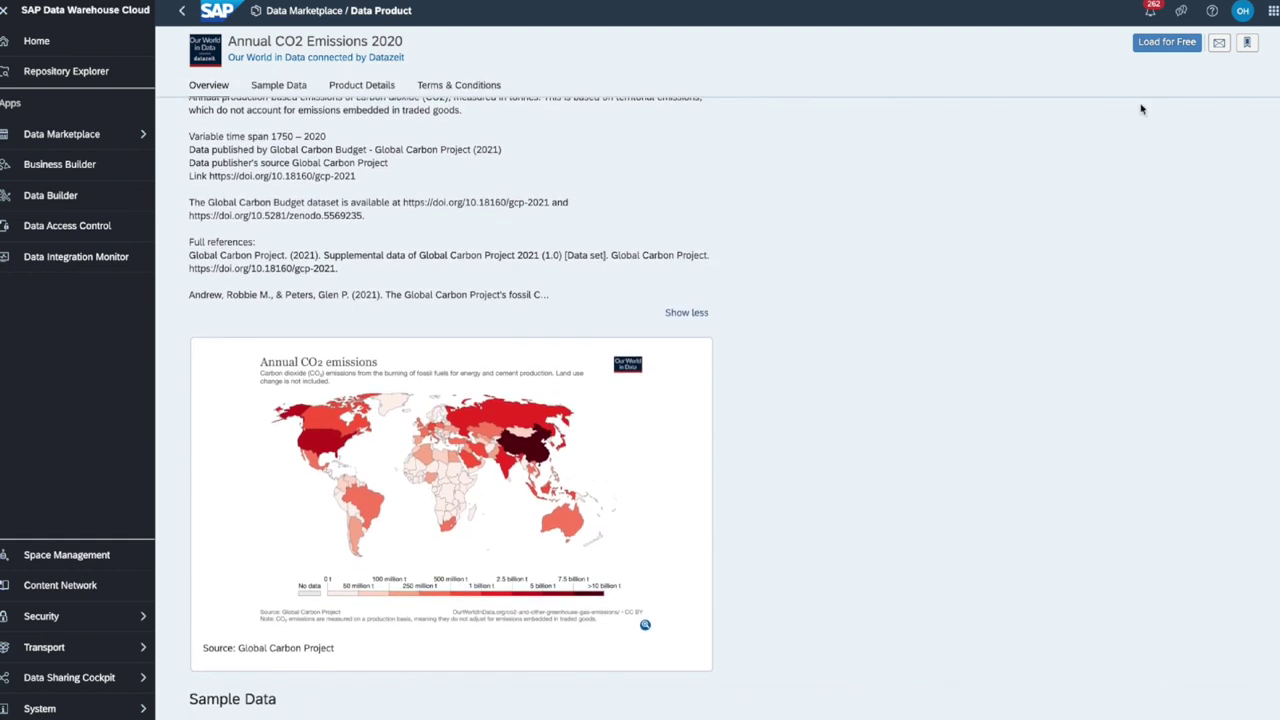
Load Annual CO2 Emissions 2020 for free into the SUSTAINABLESALESGROW space.
{"action": "left_click", "coordinate": [1186, 46]}
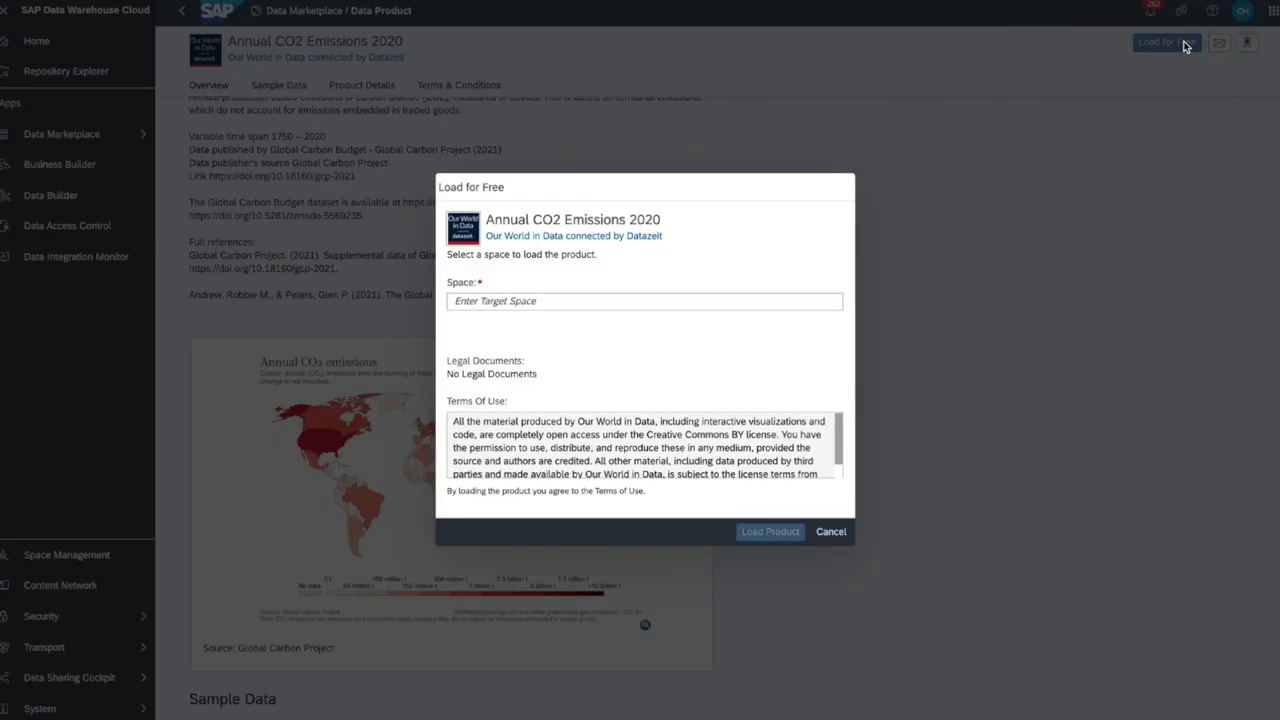
{"action": "left_click", "coordinate": [663, 300]}
{"action": "type", "text": "suSTAINABLESALESGROW"}
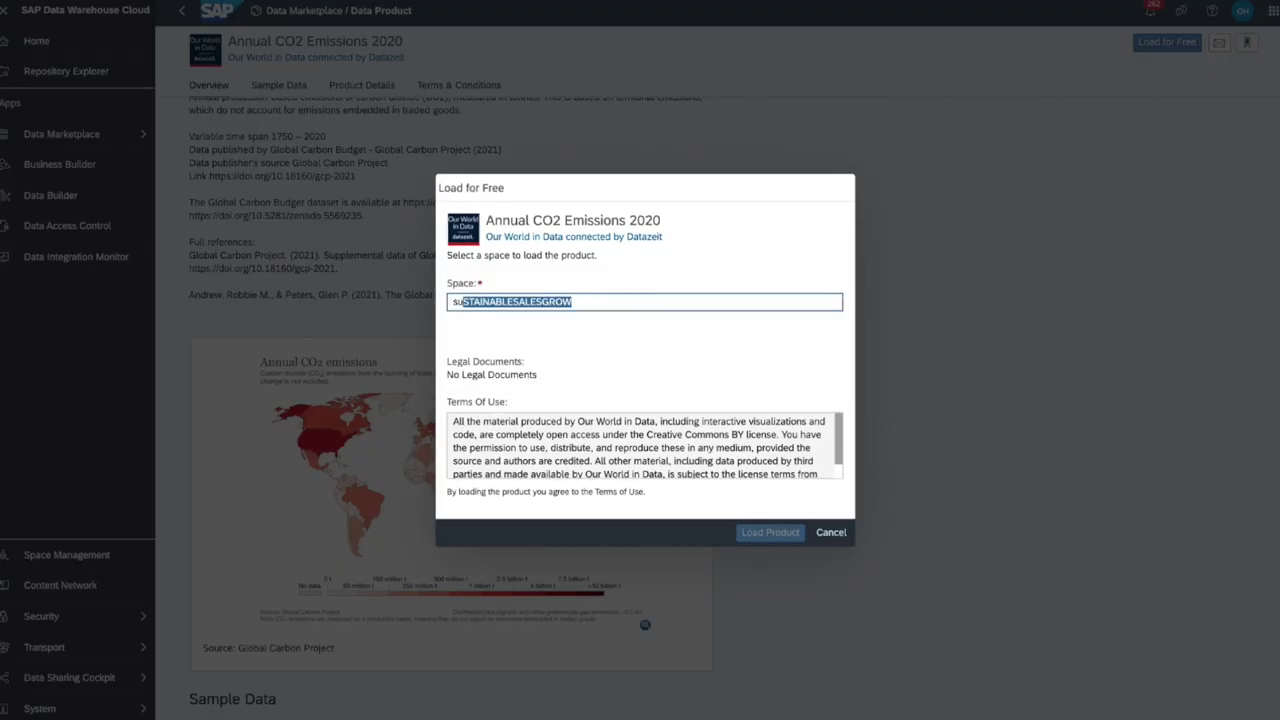
{"action": "left_click", "coordinate": [588, 346]}
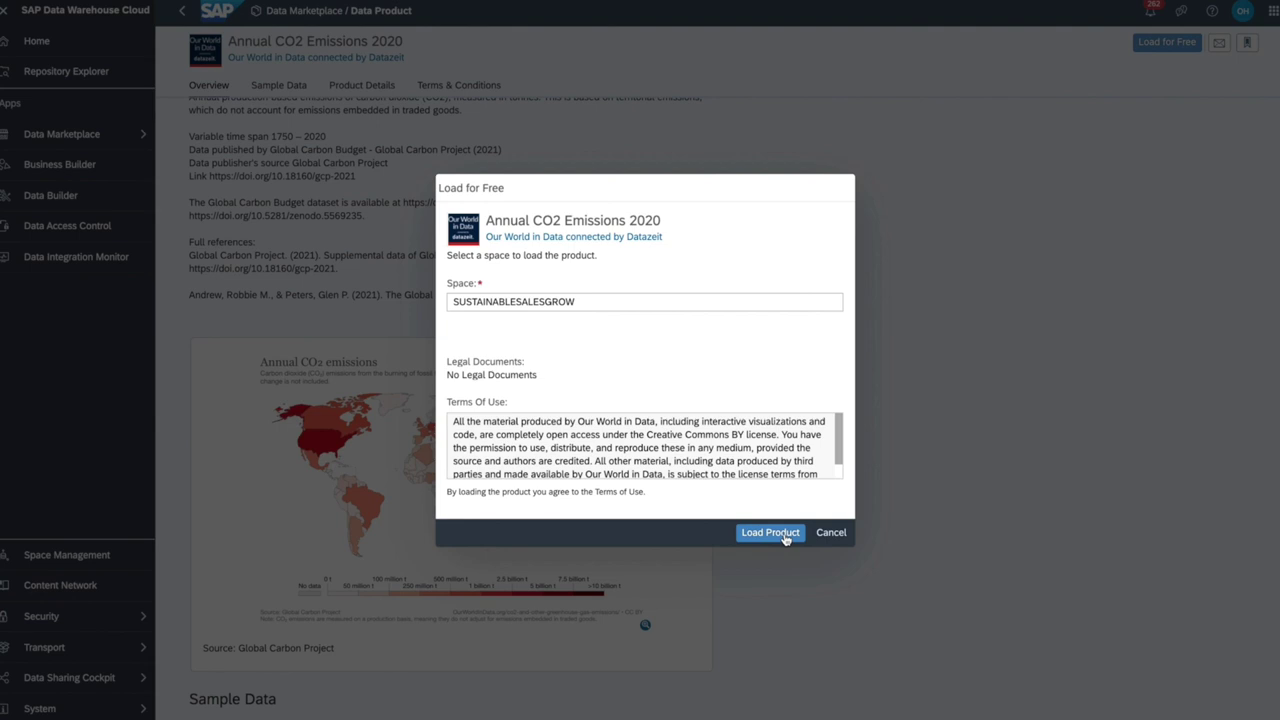
{"action": "left_click", "coordinate": [785, 537]}
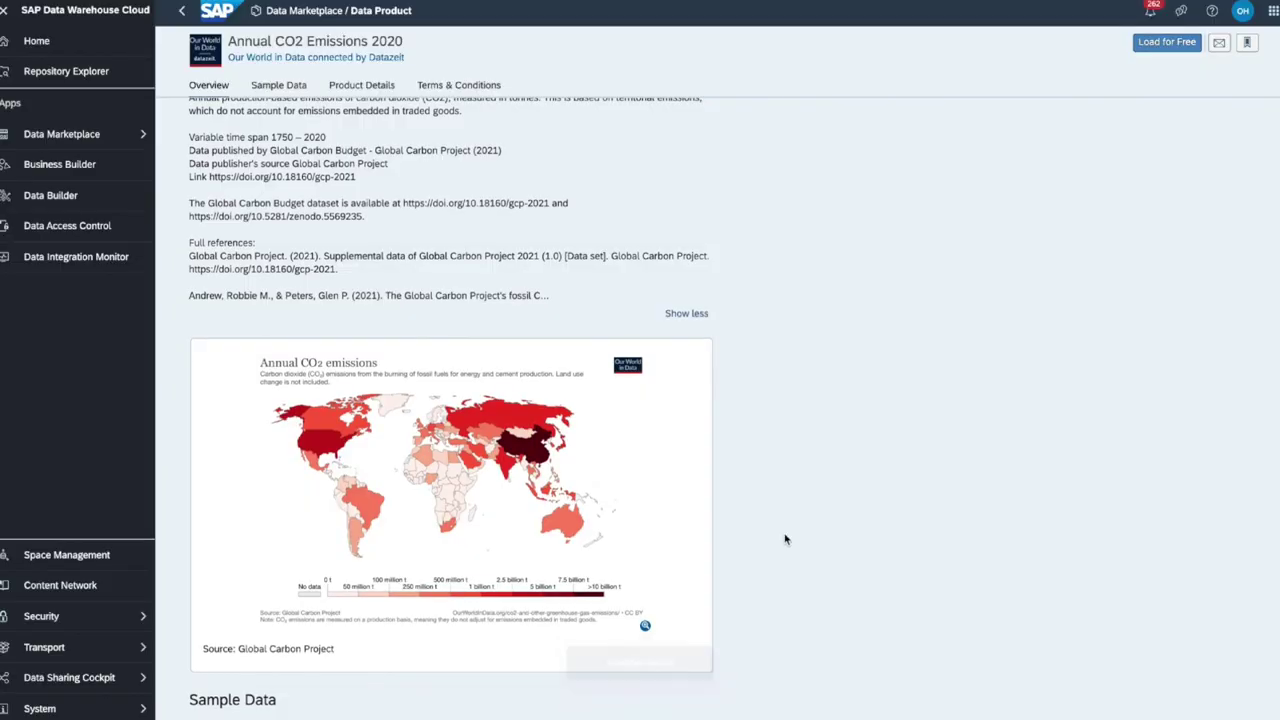
Check the CO2 delivery in My Data Products: Up-to-Date, 2 tables, 24,168 records loaded.
{"action": "left_click", "coordinate": [131, 140]}
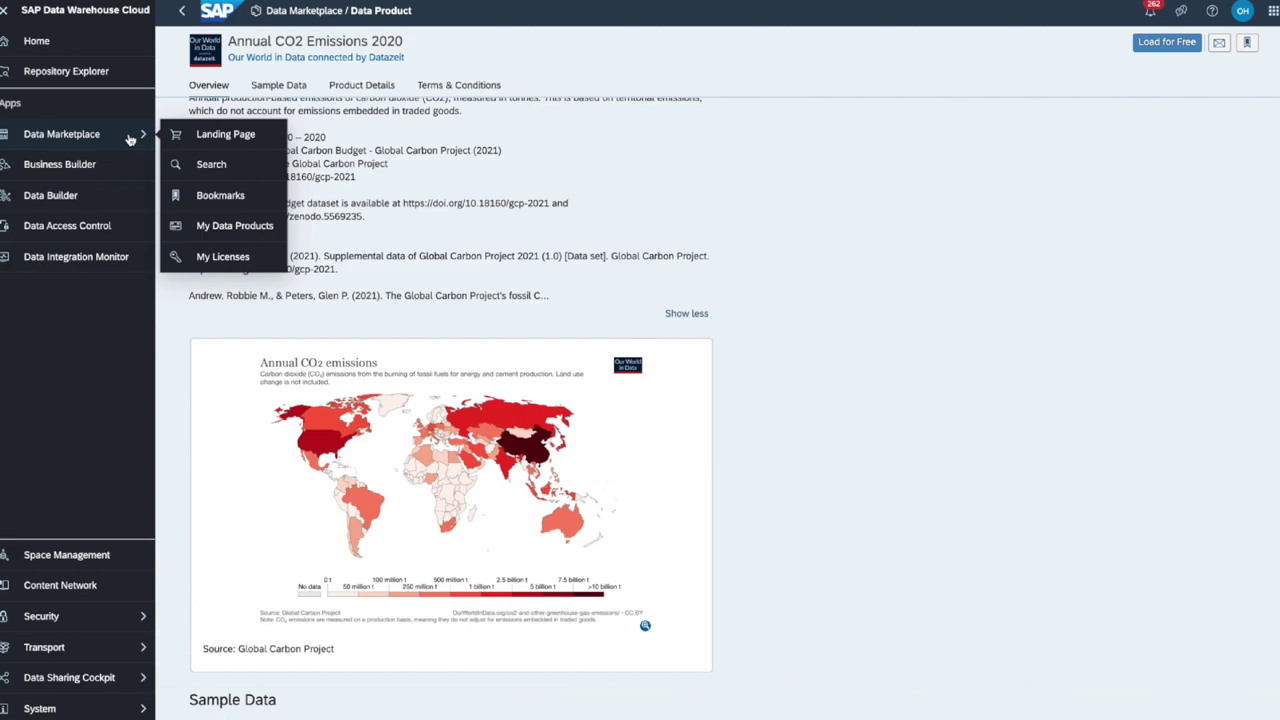
{"action": "left_click", "coordinate": [229, 227]}
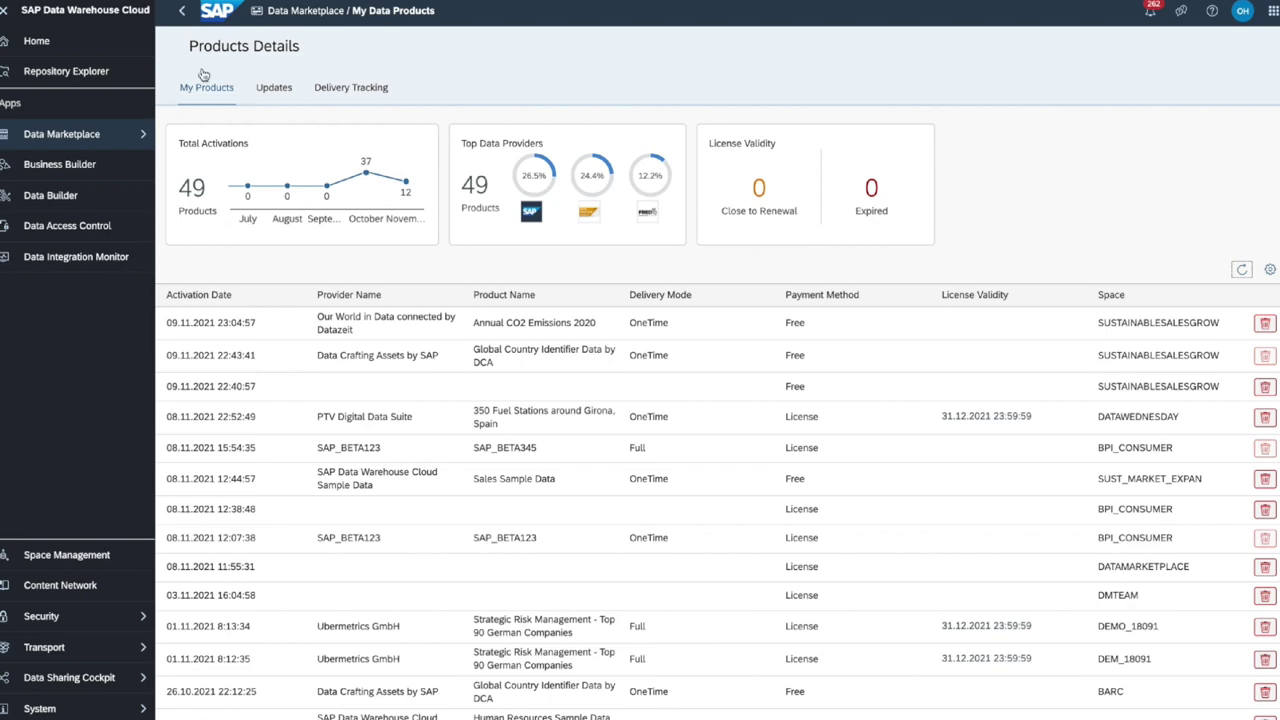
{"action": "left_click", "coordinate": [347, 92]}
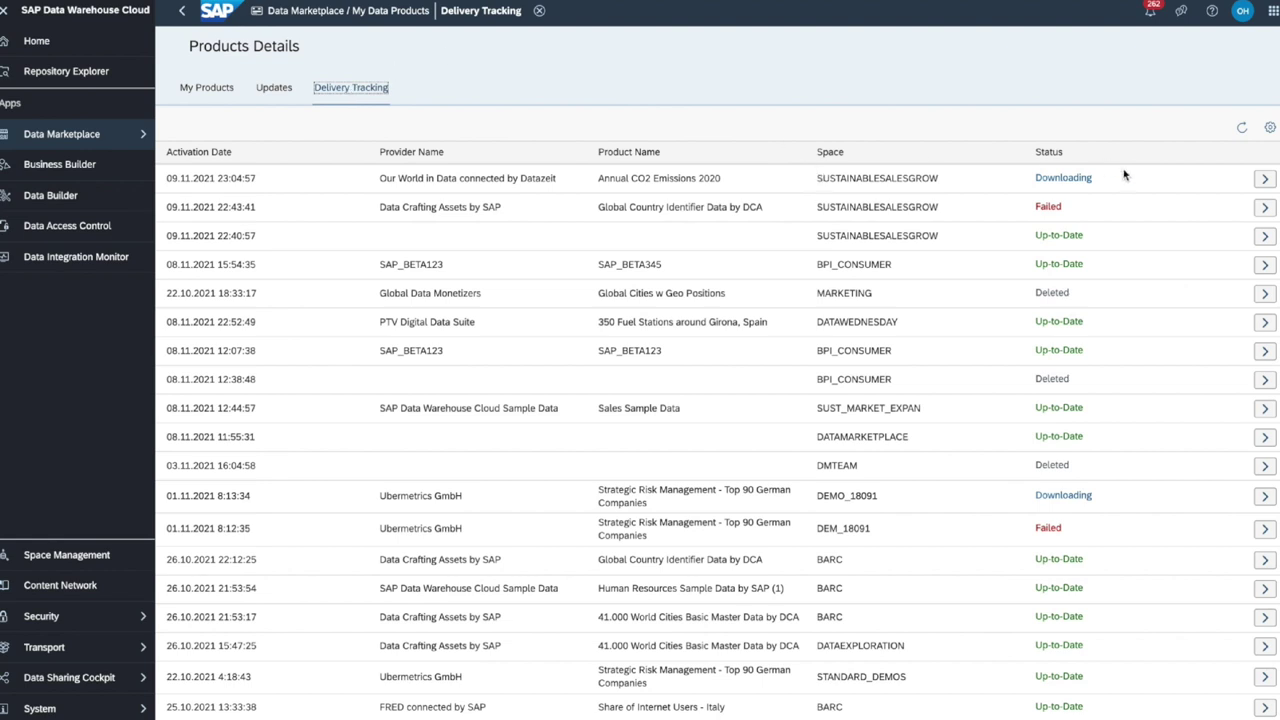
{"action": "left_click", "coordinate": [1263, 179]}
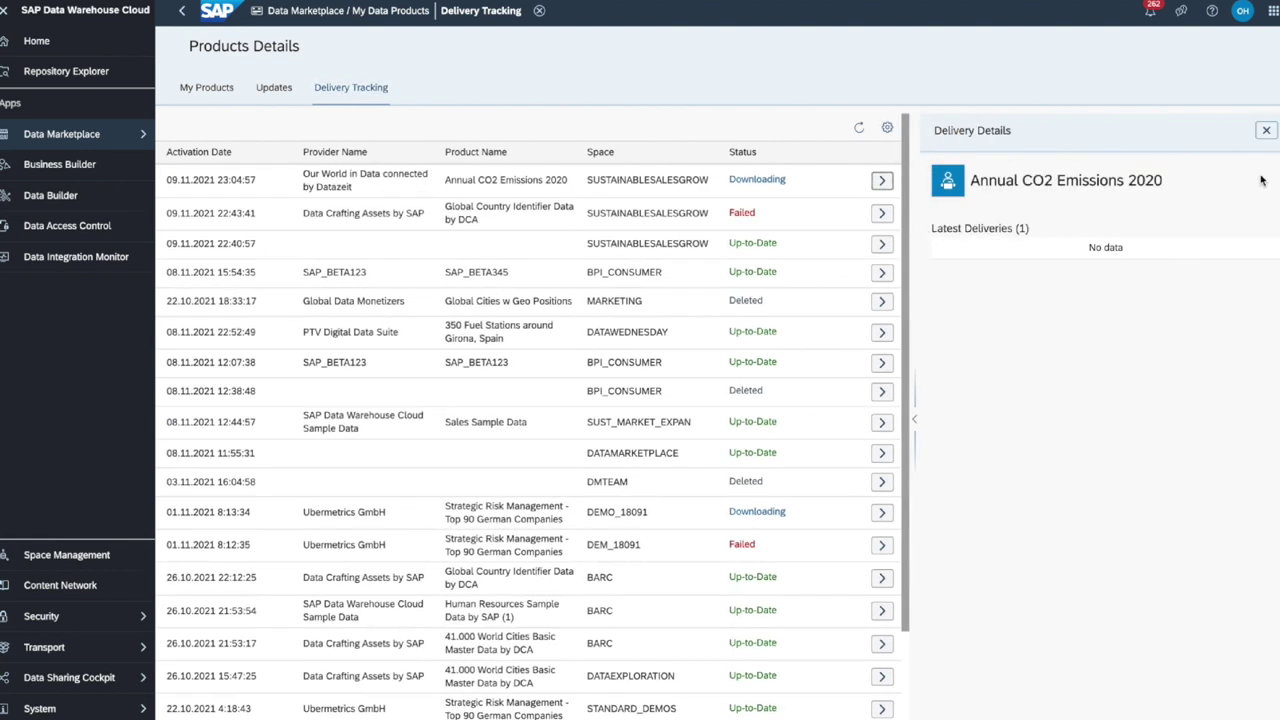
{"action": "left_click", "coordinate": [858, 129]}
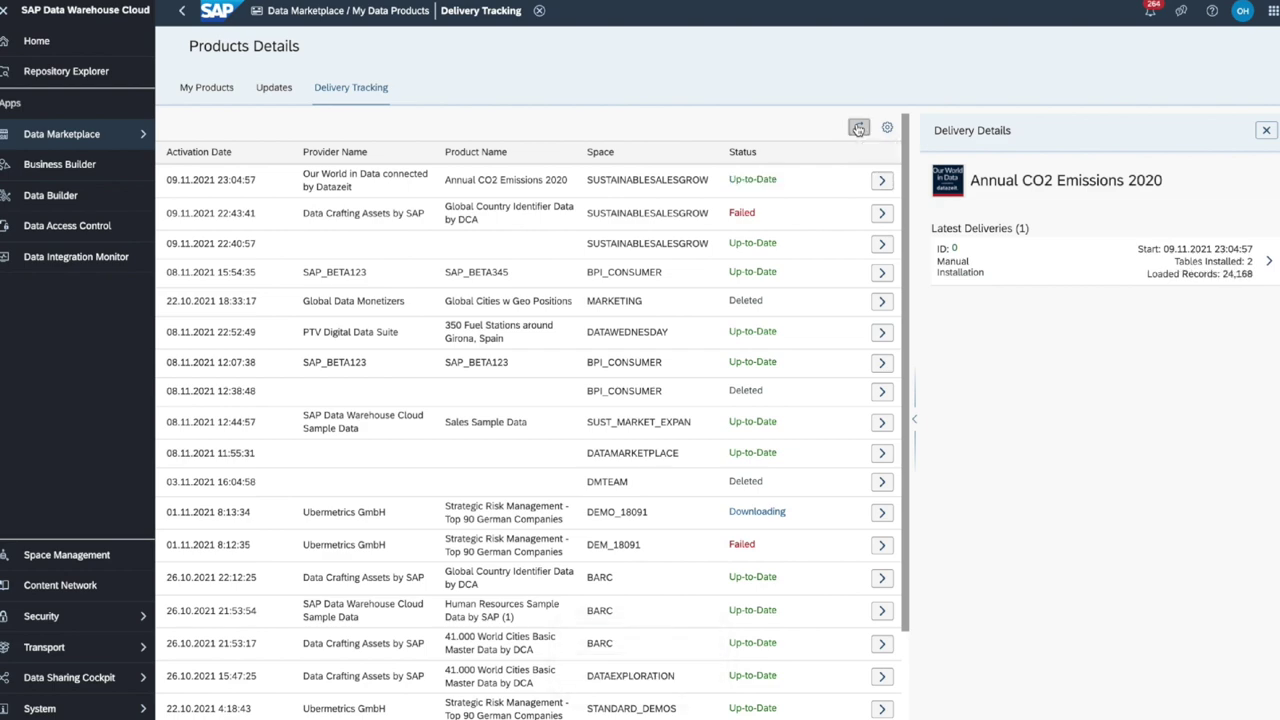
{"action": "left_click", "coordinate": [1270, 263]}
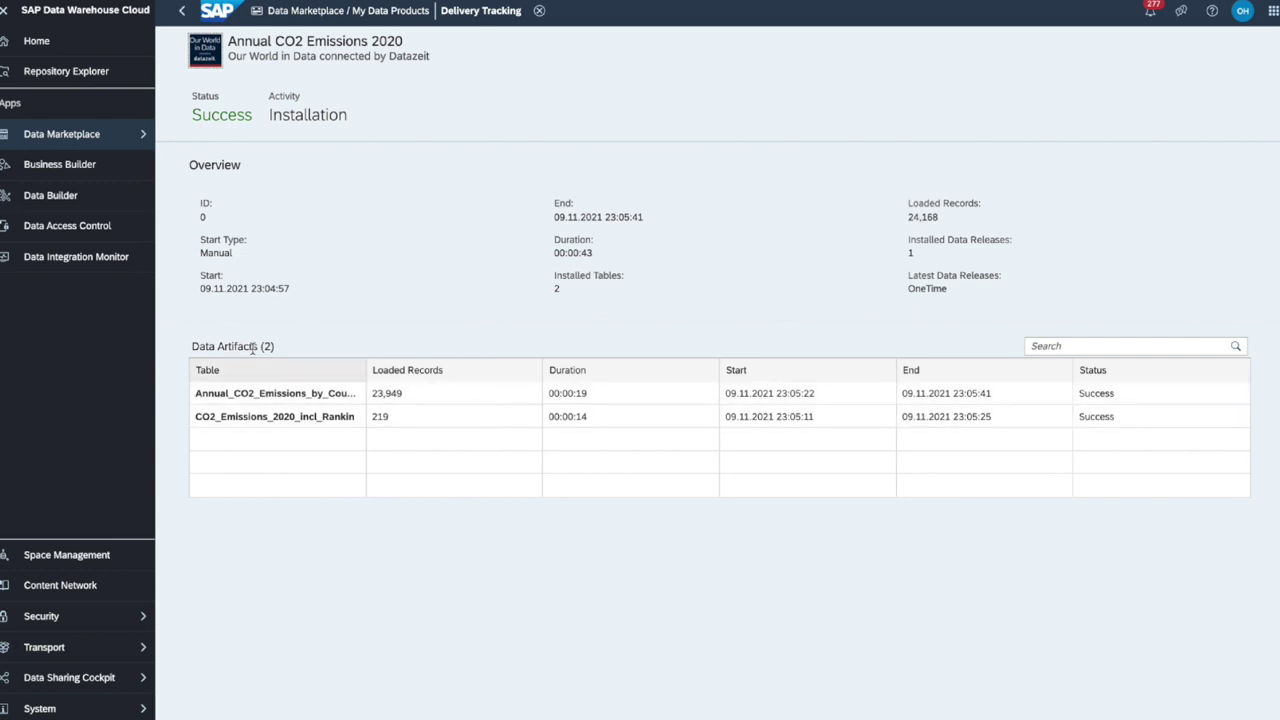
Open the Sustainable Sales Analysis view from the Sustainable Sales Growth space in the Data Builder.
{"action": "left_click", "coordinate": [92, 195]}
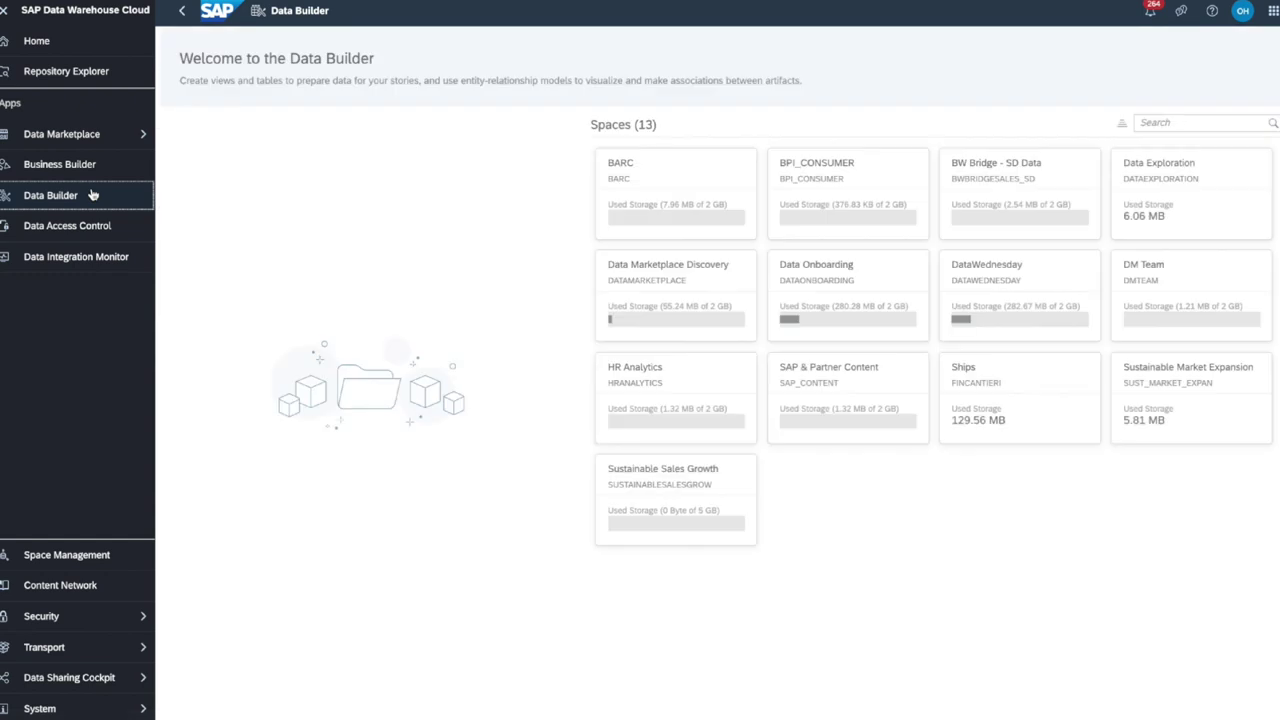
{"action": "left_click", "coordinate": [668, 469]}
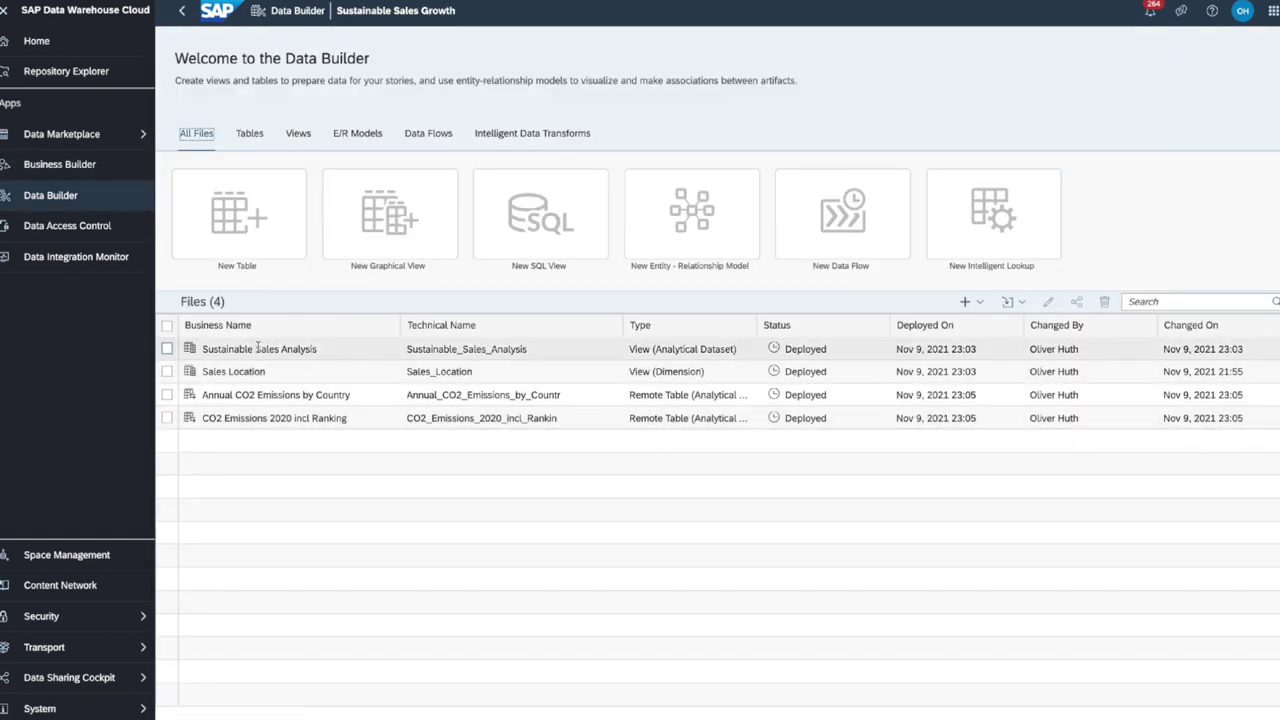
{"action": "left_click", "coordinate": [257, 349]}
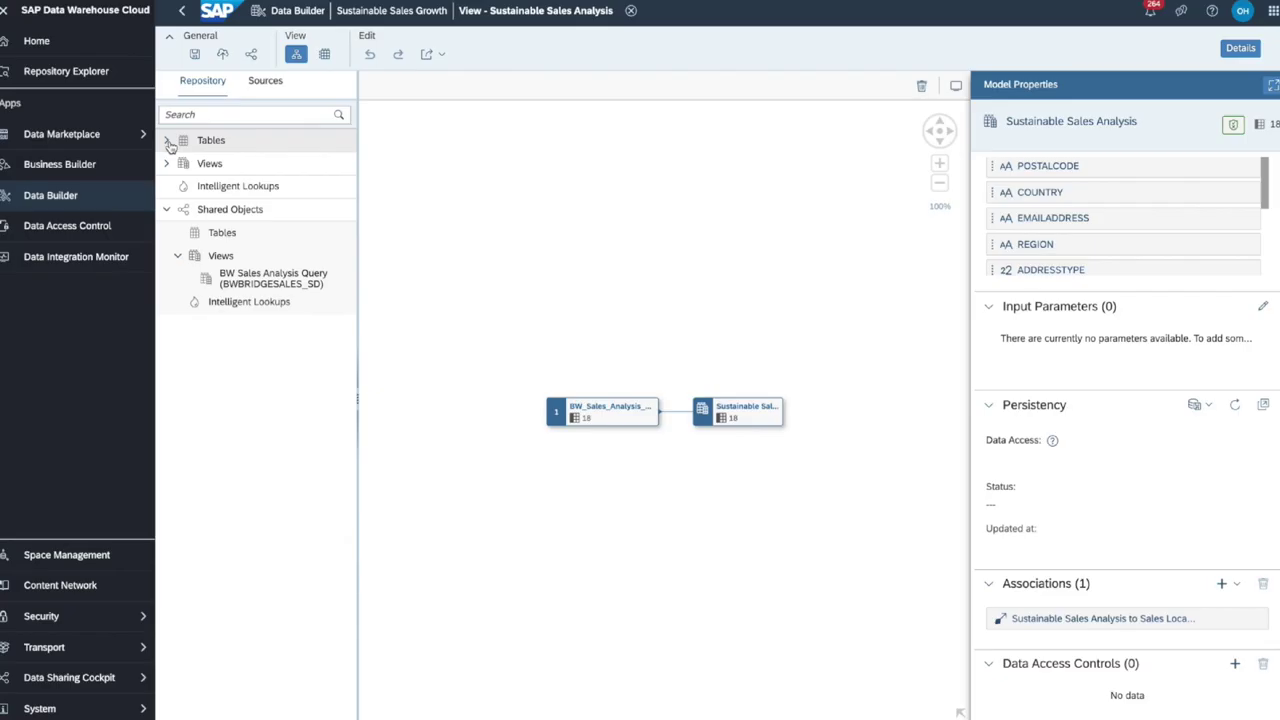
Join the CO2 Emissions 2020 incl Ranking table onto the BW_Sales query node.
{"action": "left_click", "coordinate": [167, 141]}
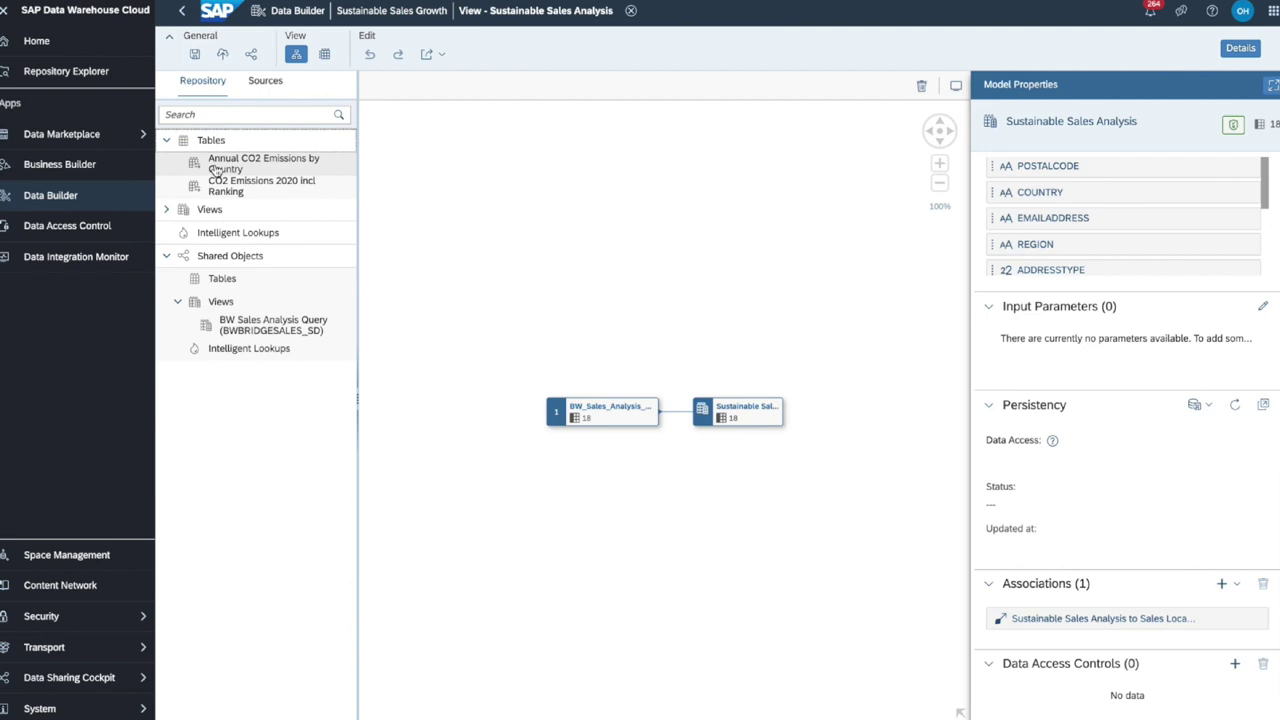
{"action": "left_click_drag", "start_coordinate": [217, 189], "coordinate": [620, 405]}
{"action": "left_click", "coordinate": [620, 405]}
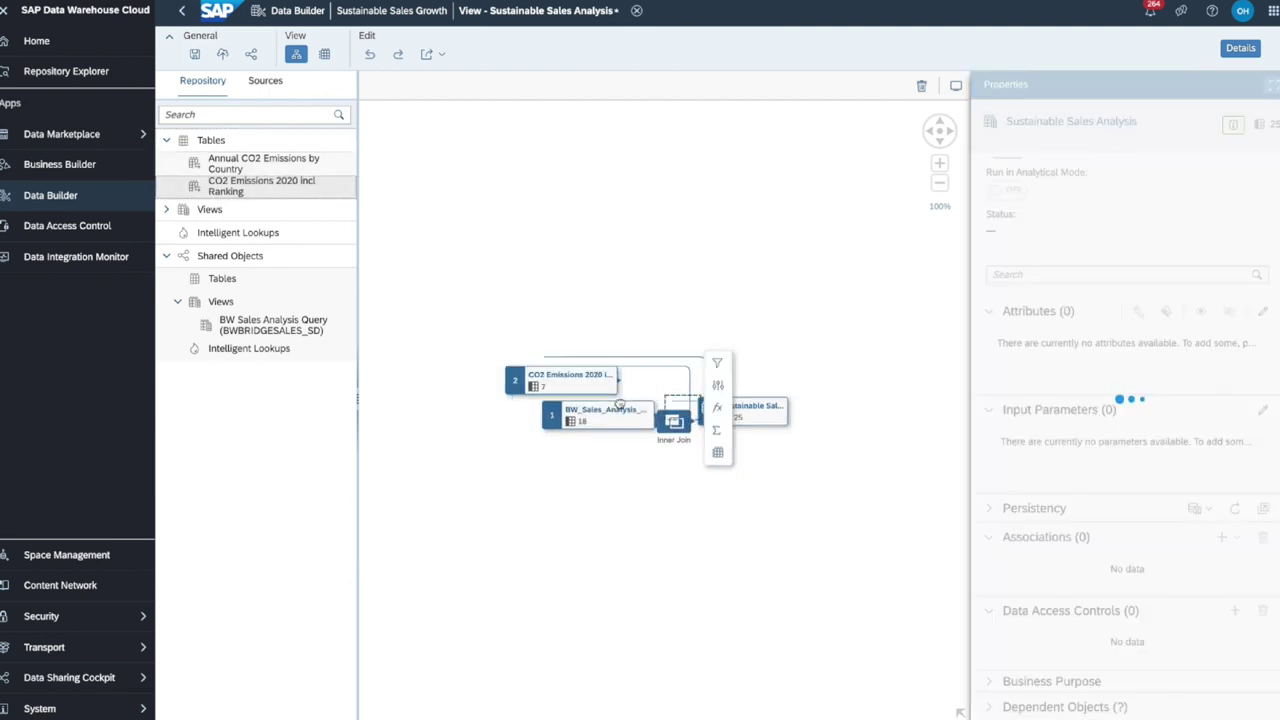
Preview the data of the BW_Sales_Analysis_Query and CO2 Emissions 2020 incl Ranking sources.
{"action": "left_click", "coordinate": [598, 453]}
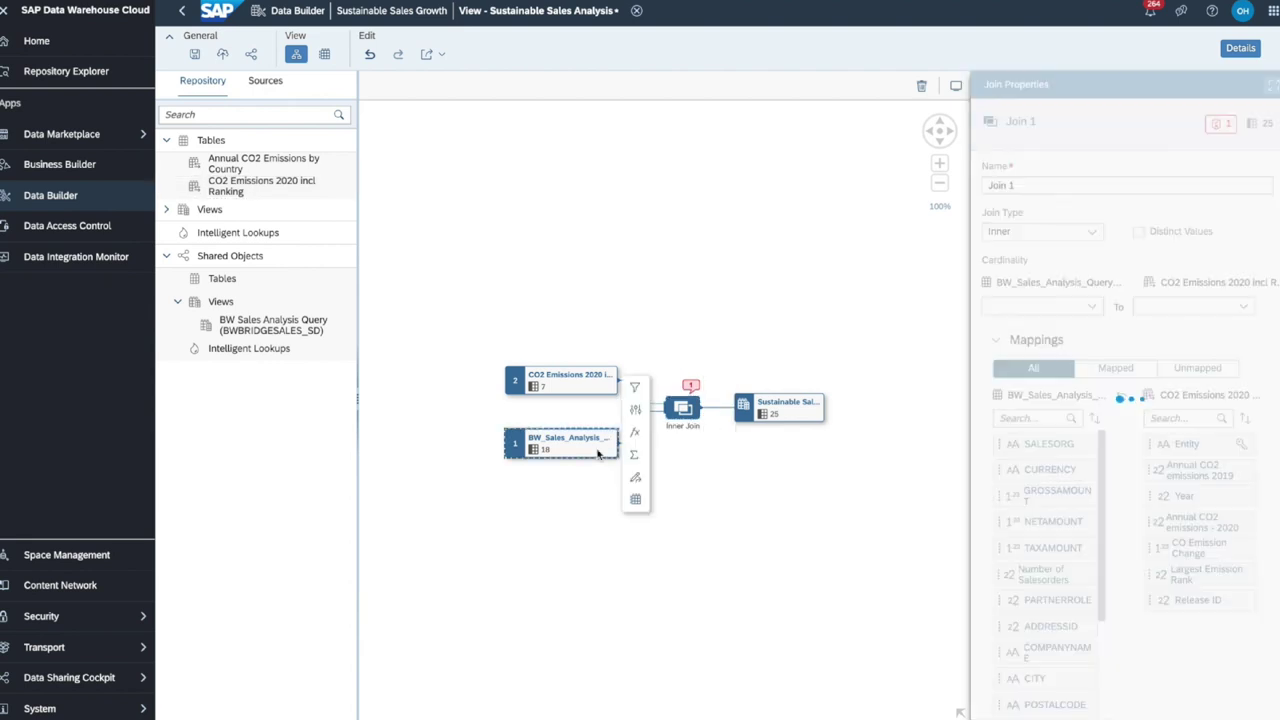
{"action": "left_click", "coordinate": [636, 499]}
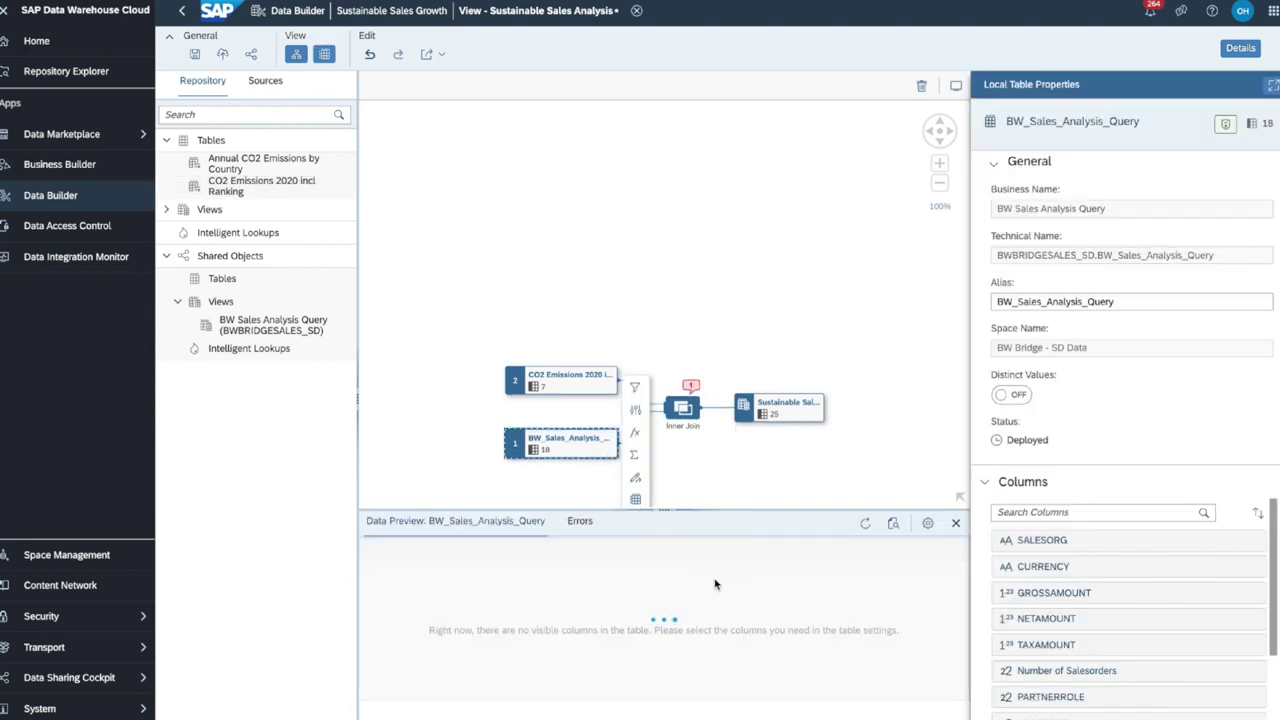
{"action": "scroll", "coordinate": [716, 610], "scroll_direction": "right", "scroll_amount": 5}
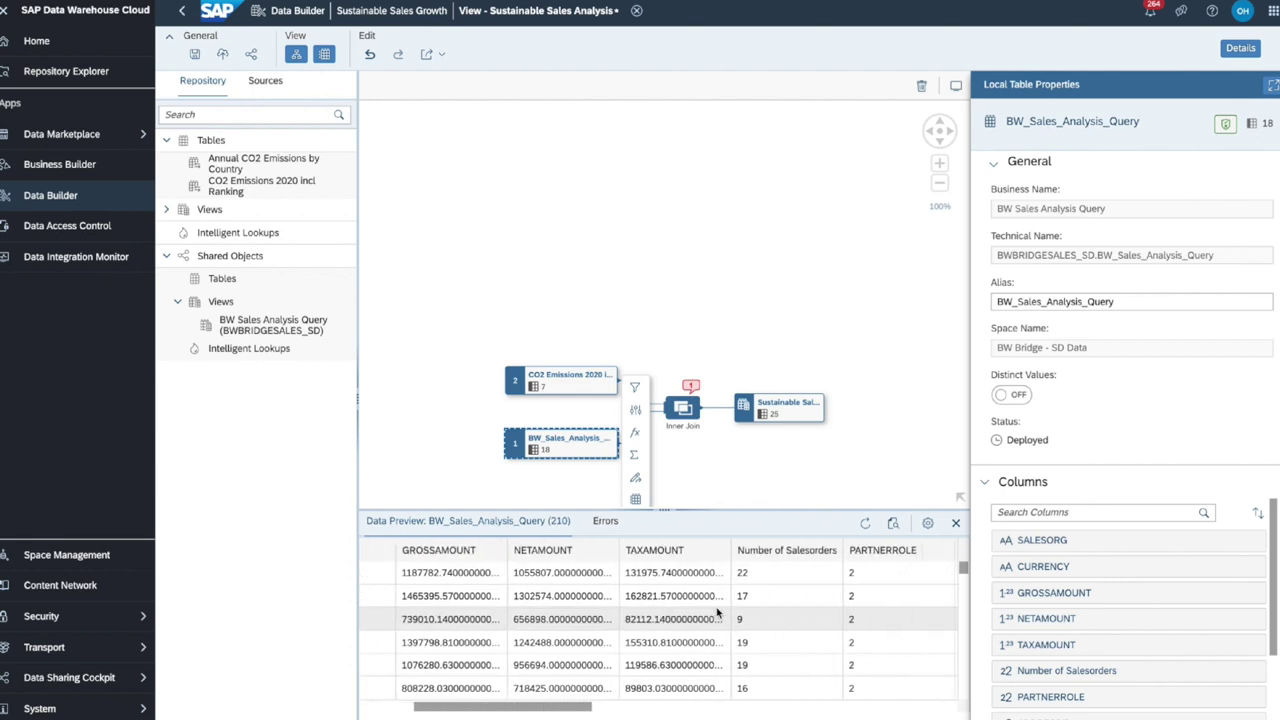
{"action": "scroll", "coordinate": [716, 612], "scroll_direction": "right", "scroll_amount": 8}
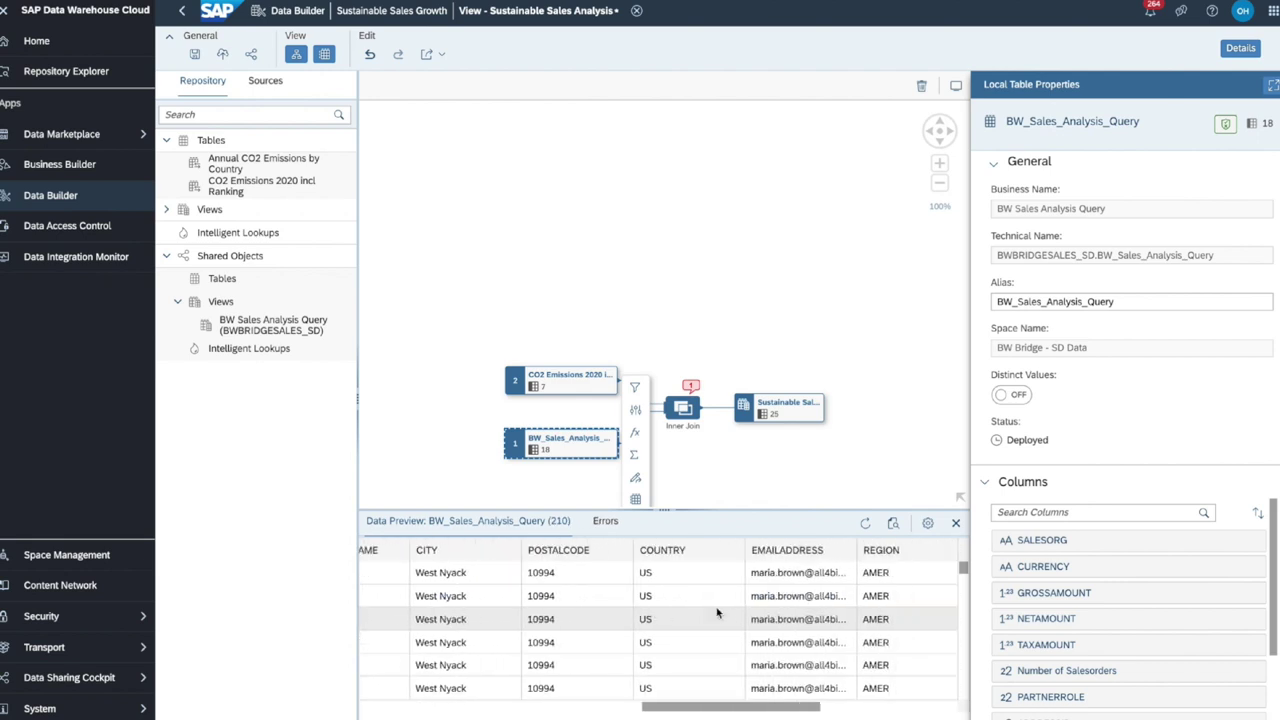
{"action": "left_click", "coordinate": [578, 386]}
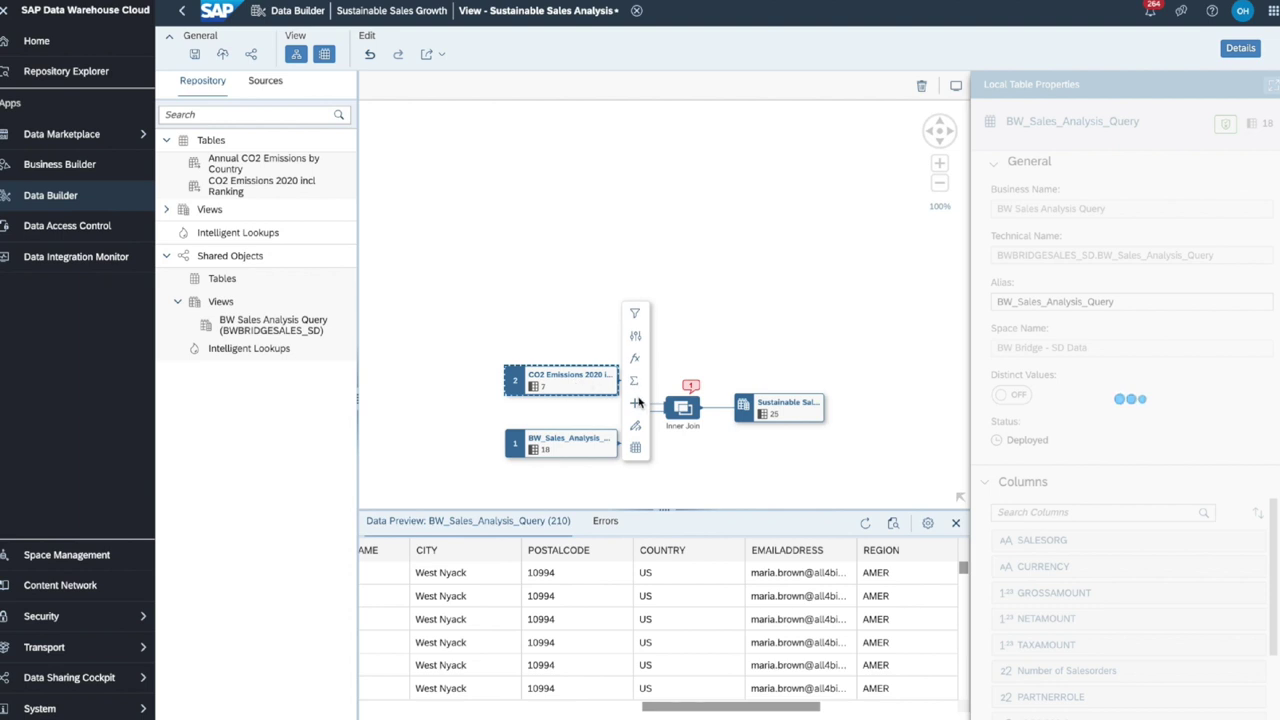
{"action": "left_click", "coordinate": [636, 449]}
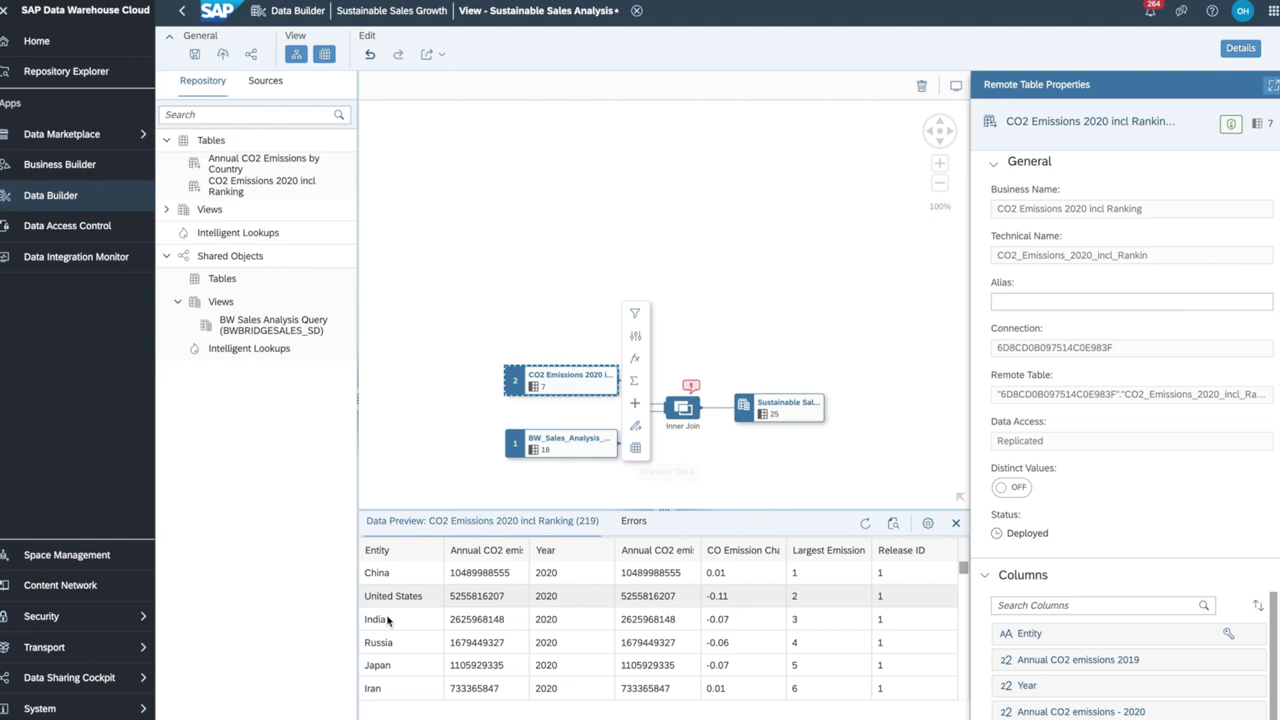
Go to the Data Marketplace landing page and advance the Most Popular carousel twice.
{"action": "left_click", "coordinate": [74, 134]}
{"action": "left_click", "coordinate": [180, 134]}
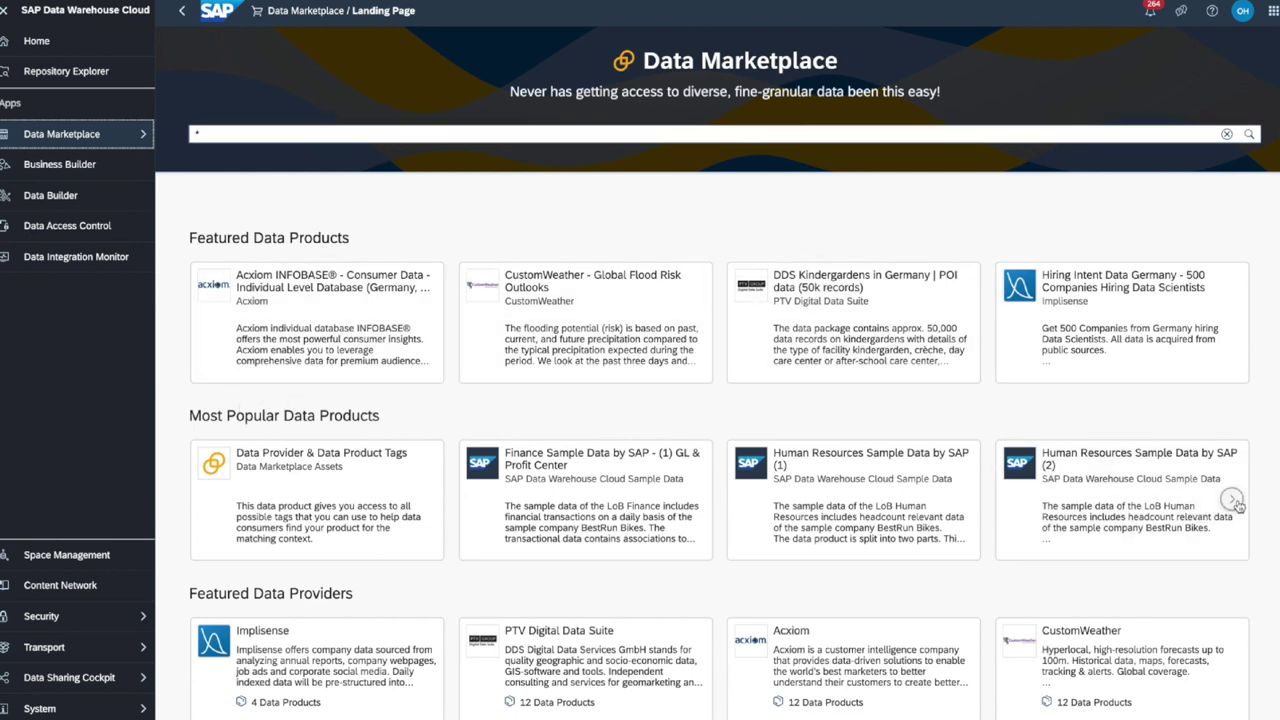
{"action": "left_click", "coordinate": [1232, 500]}
{"action": "left_click", "coordinate": [1232, 500]}
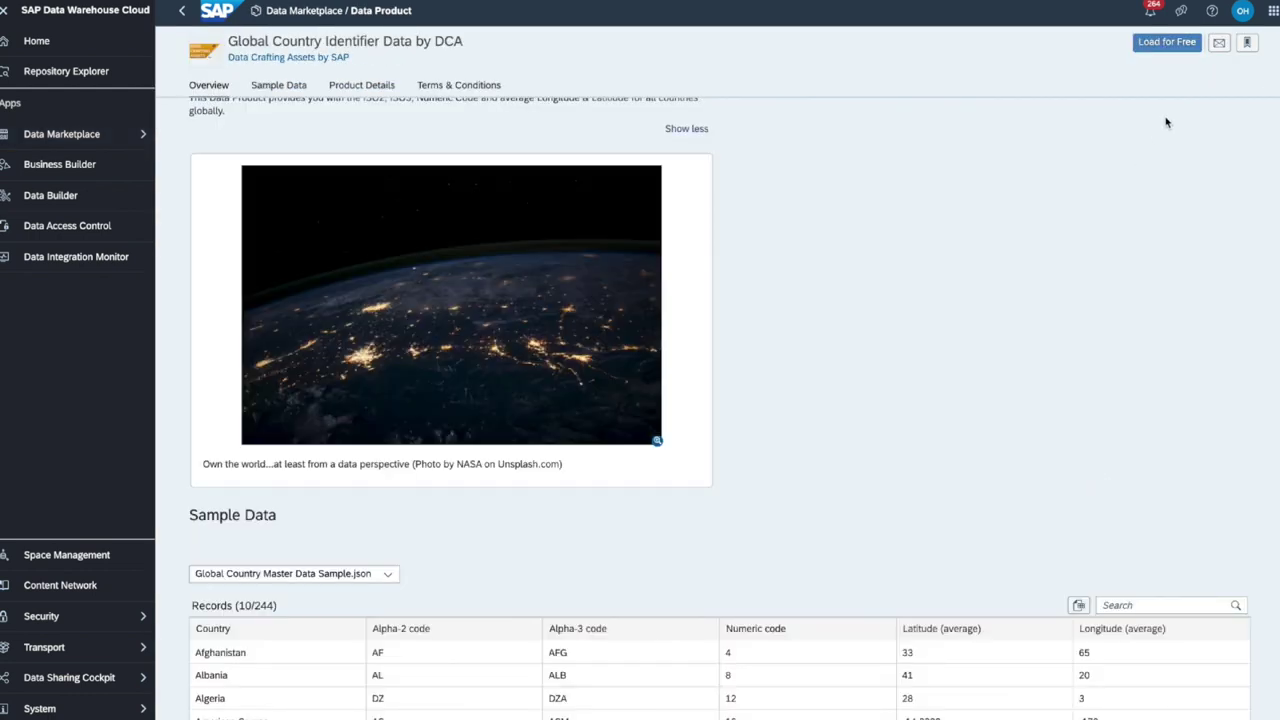
Load Global Country Identifier Data by DCA for free into the SUSTAINABLESALESGROW space.
{"action": "left_click", "coordinate": [1167, 42]}
{"action": "type", "text": "susTAINABLESALESGROW"}
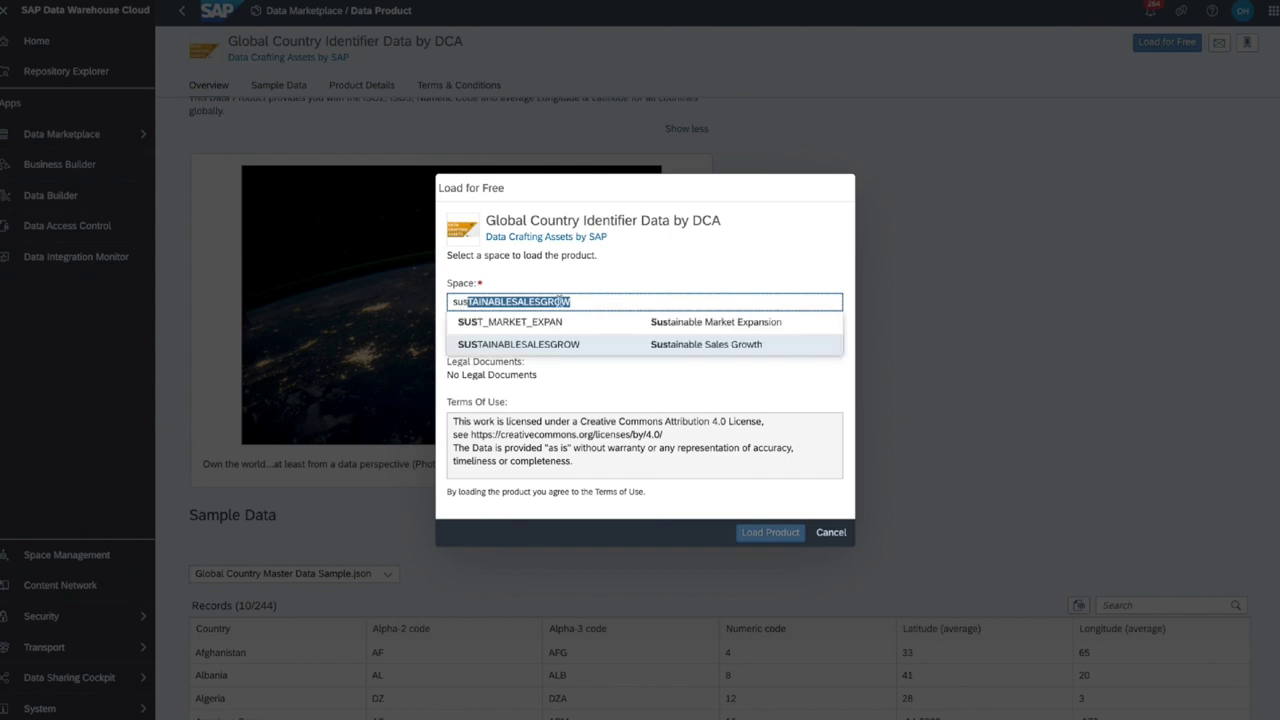
{"action": "left_click", "coordinate": [568, 344]}
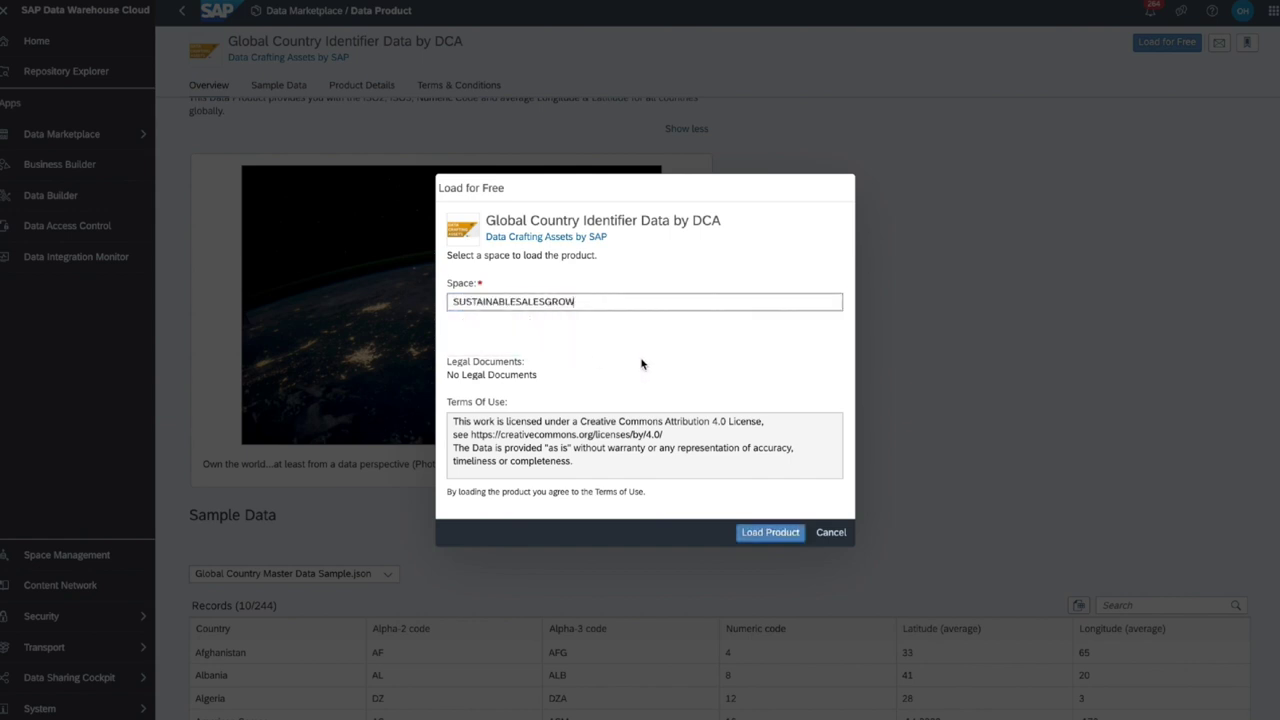
{"action": "left_click", "coordinate": [755, 535]}
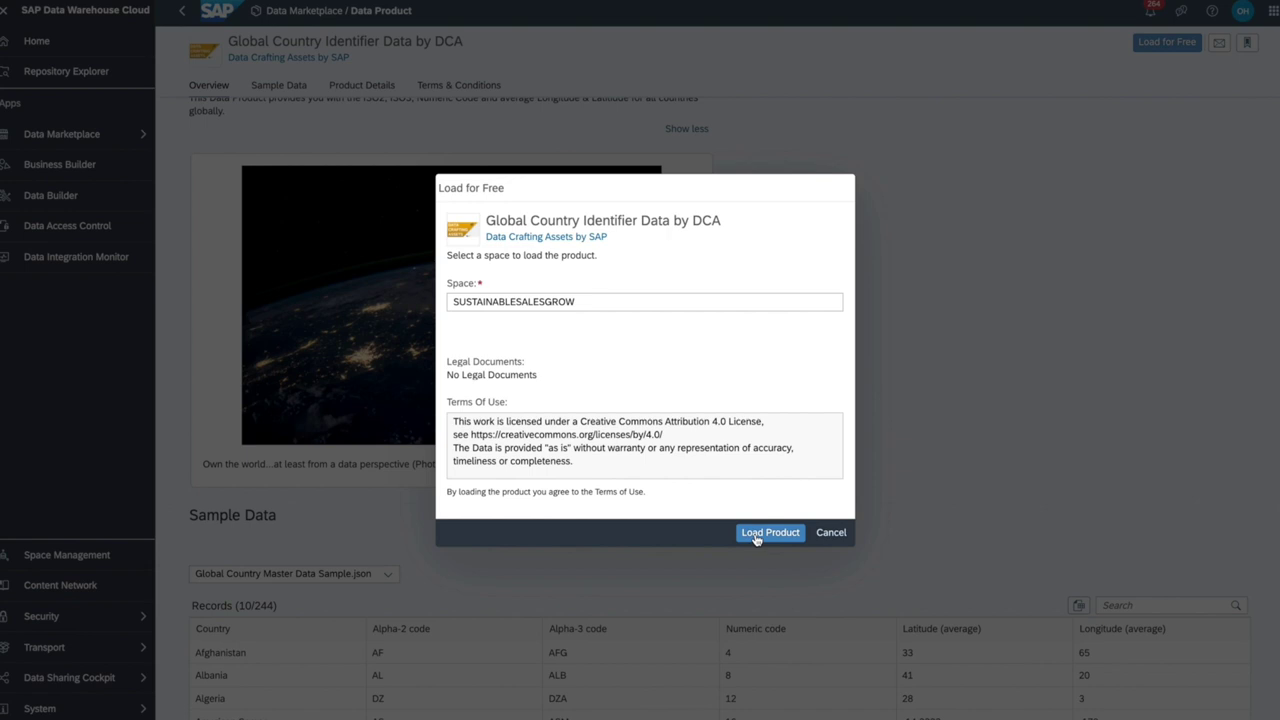
{"action": "left_click", "coordinate": [757, 535]}
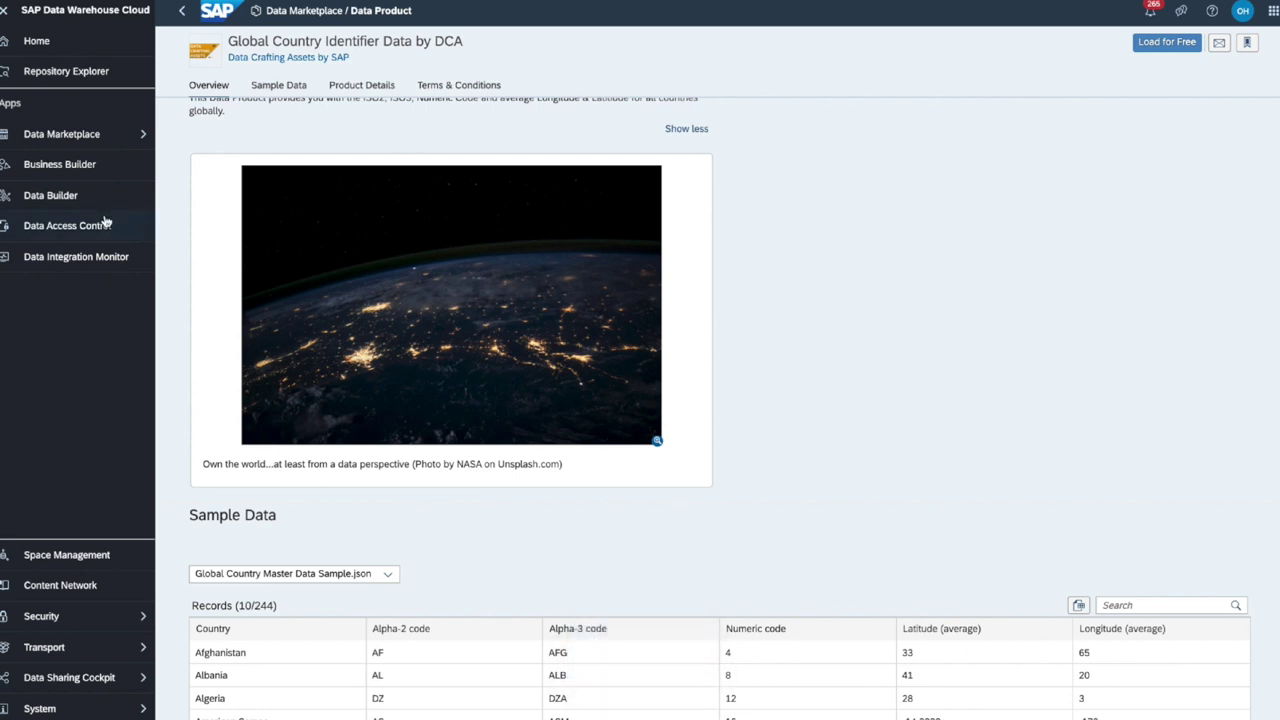
Reopen Sustainable Sales Analysis in the Sustainable Sales Growth space, now listing Country Master Data by DCA.
{"action": "left_click", "coordinate": [76, 197]}
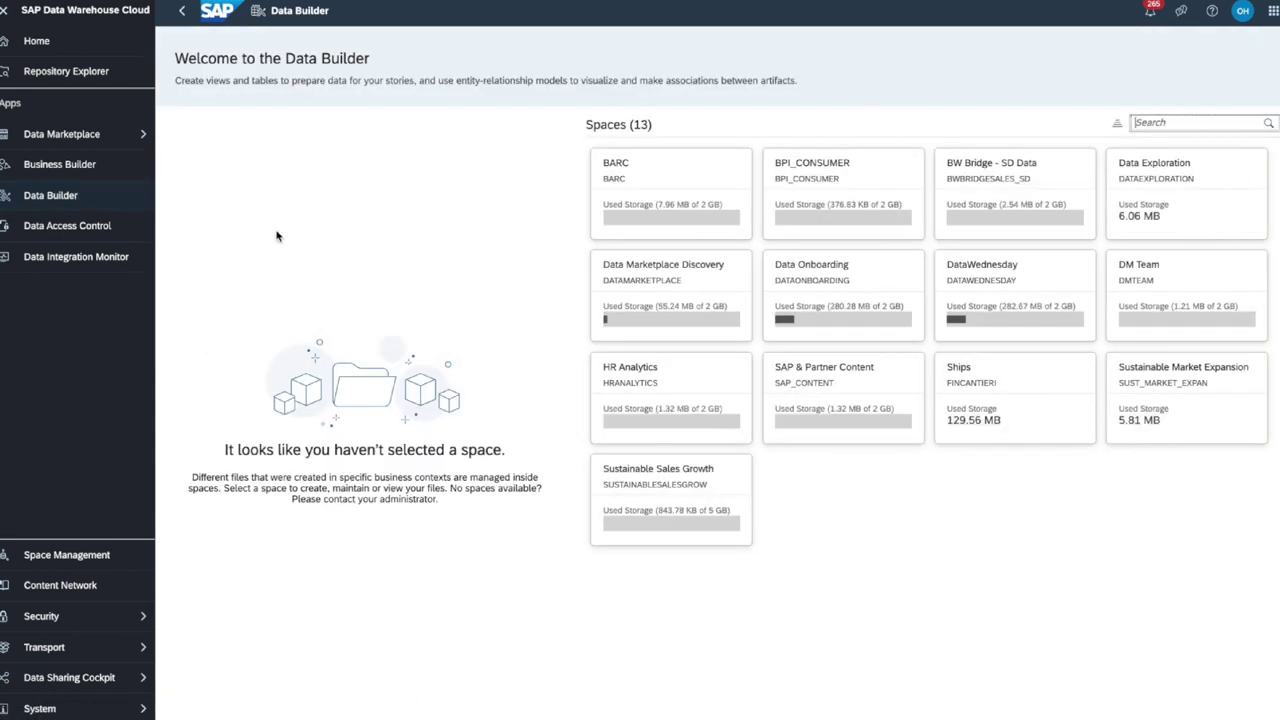
{"action": "left_click", "coordinate": [665, 505]}
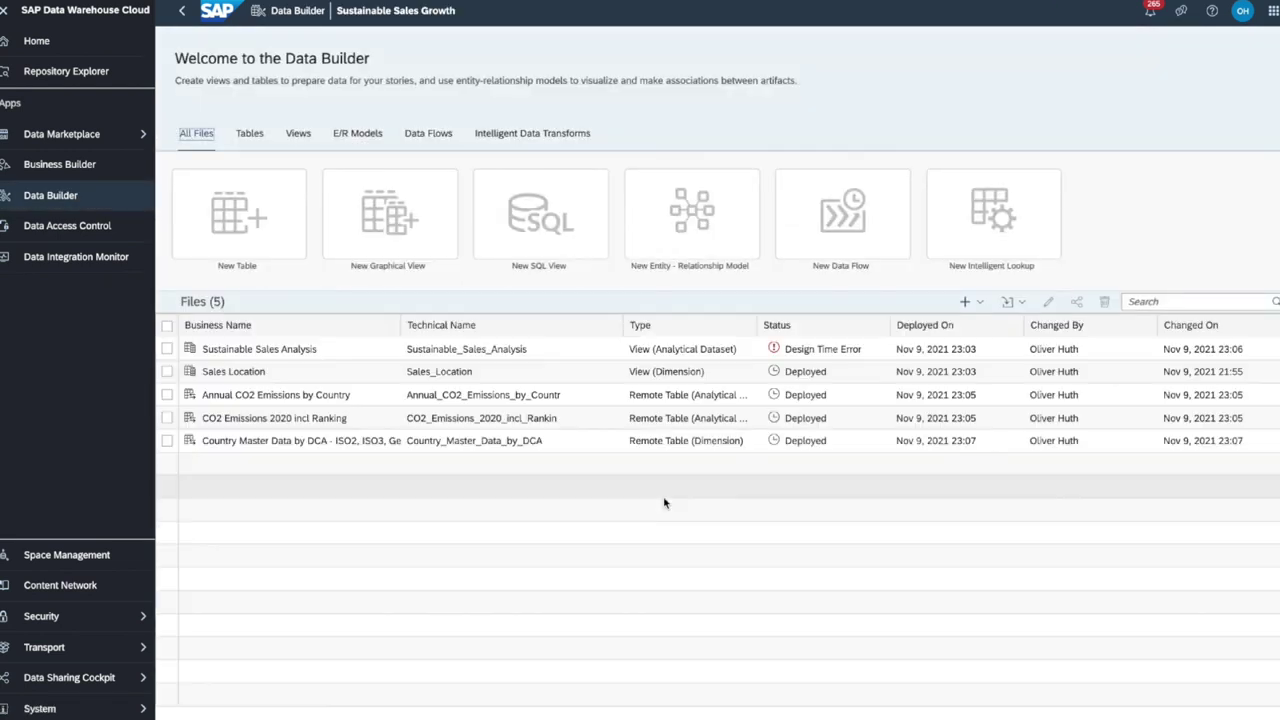
{"action": "left_click", "coordinate": [220, 348]}
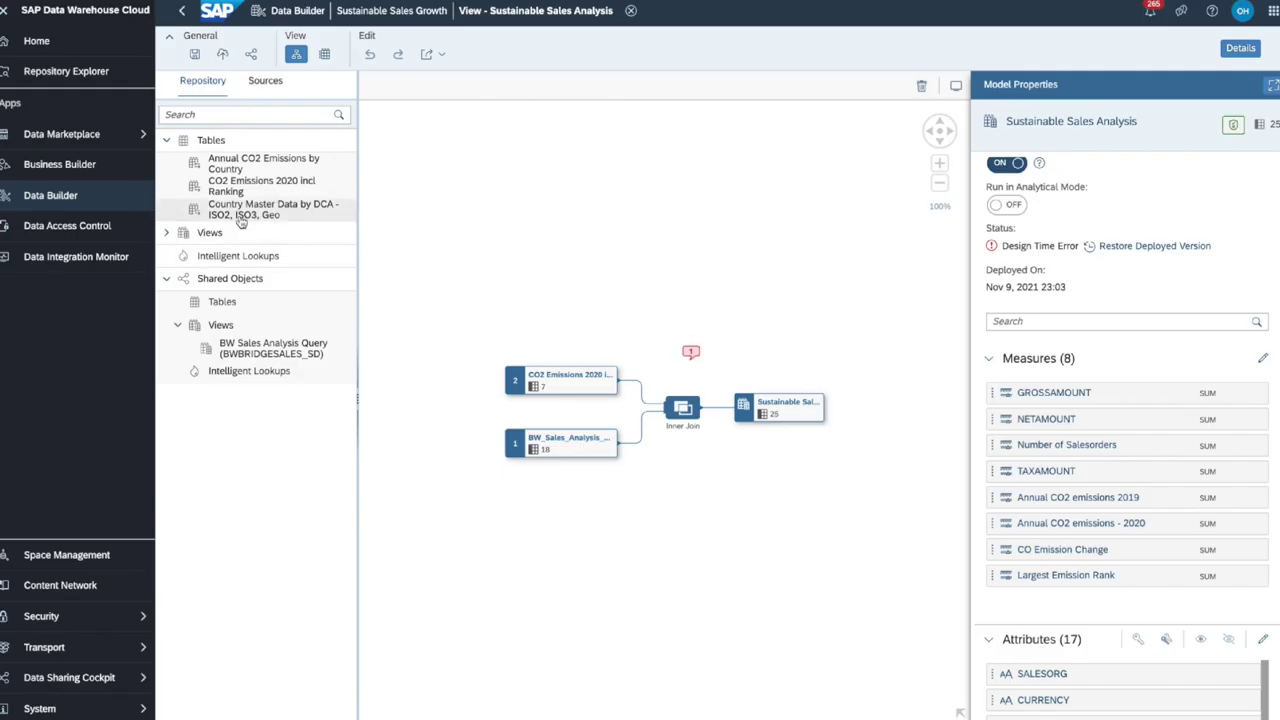
Add Country Master Data by DCA to the view, excluding Numeric code, Latitude, Longitude and Release ID.
{"action": "left_click_drag", "start_coordinate": [300, 210], "coordinate": [563, 448]}
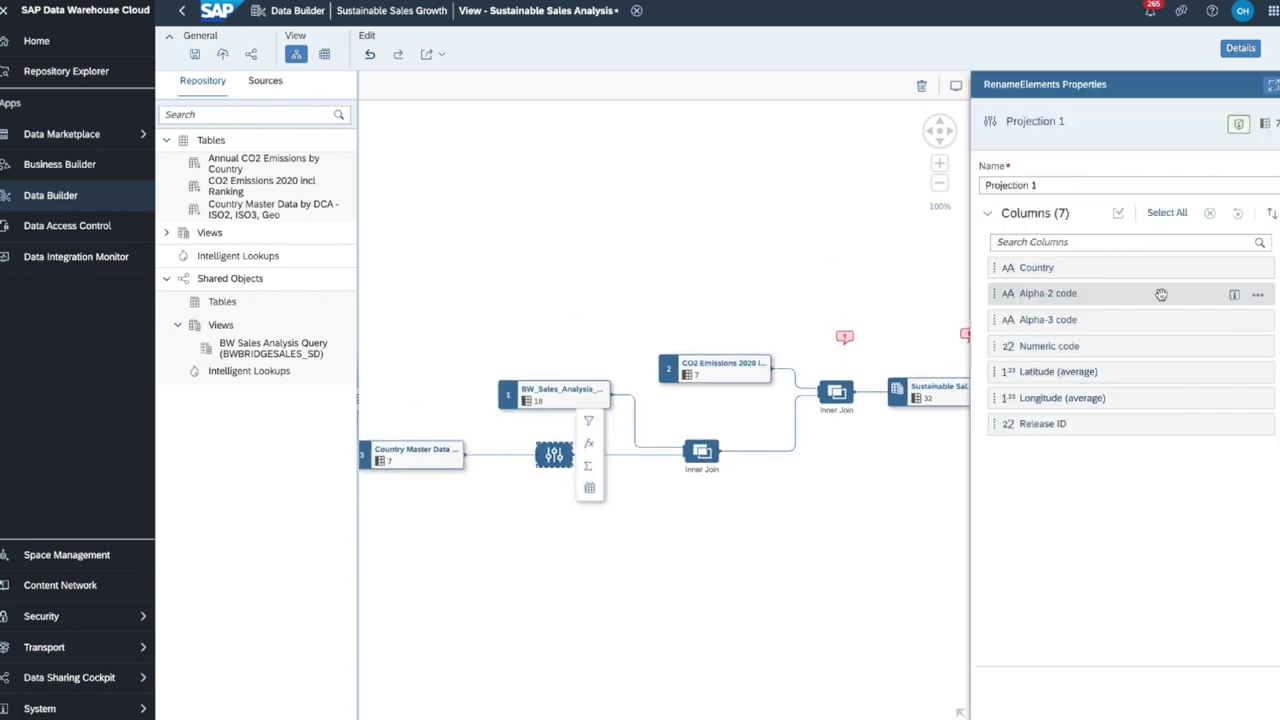
{"action": "left_click", "coordinate": [1257, 346]}
{"action": "left_click", "coordinate": [1228, 367]}
{"action": "left_click", "coordinate": [1257, 371]}
{"action": "left_click", "coordinate": [1255, 392]}
{"action": "left_click", "coordinate": [1257, 397]}
{"action": "left_click", "coordinate": [1248, 418]}
{"action": "left_click", "coordinate": [1257, 423]}
{"action": "left_click", "coordinate": [1242, 444]}
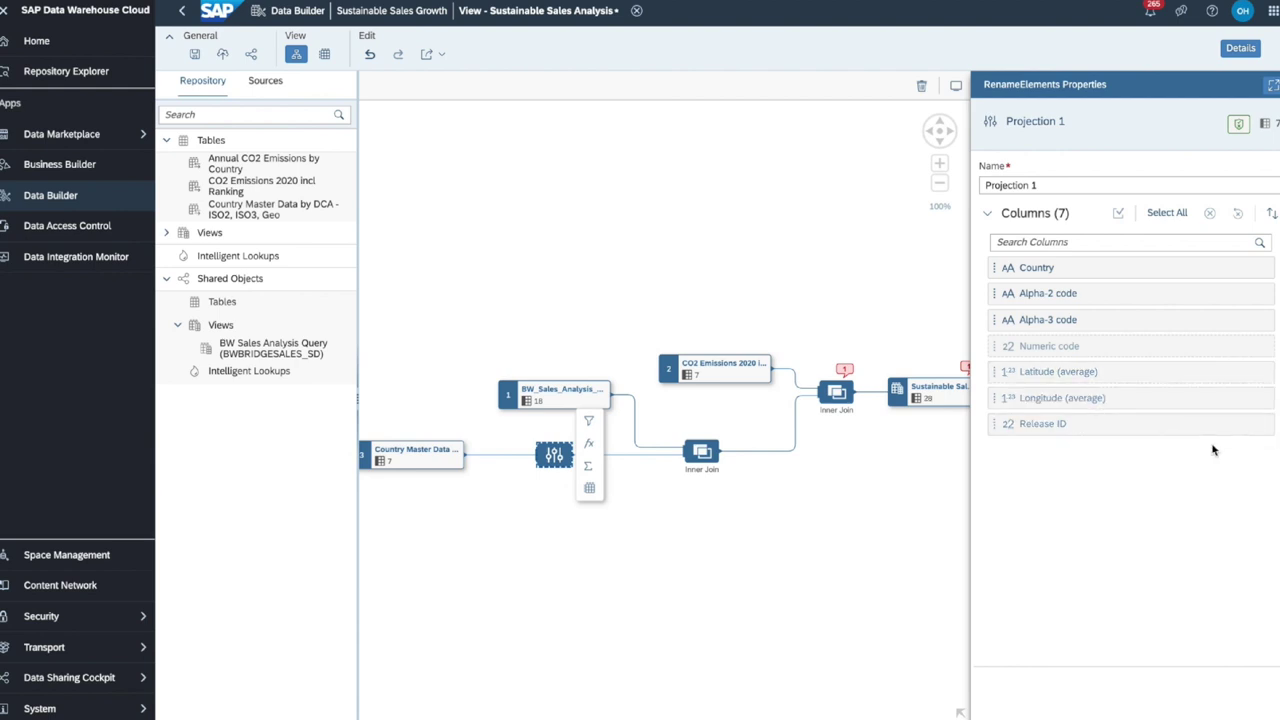
Join COUNTRY to Alpha-2 code in Join 2 and preview the result.
{"action": "left_click", "coordinate": [702, 455]}
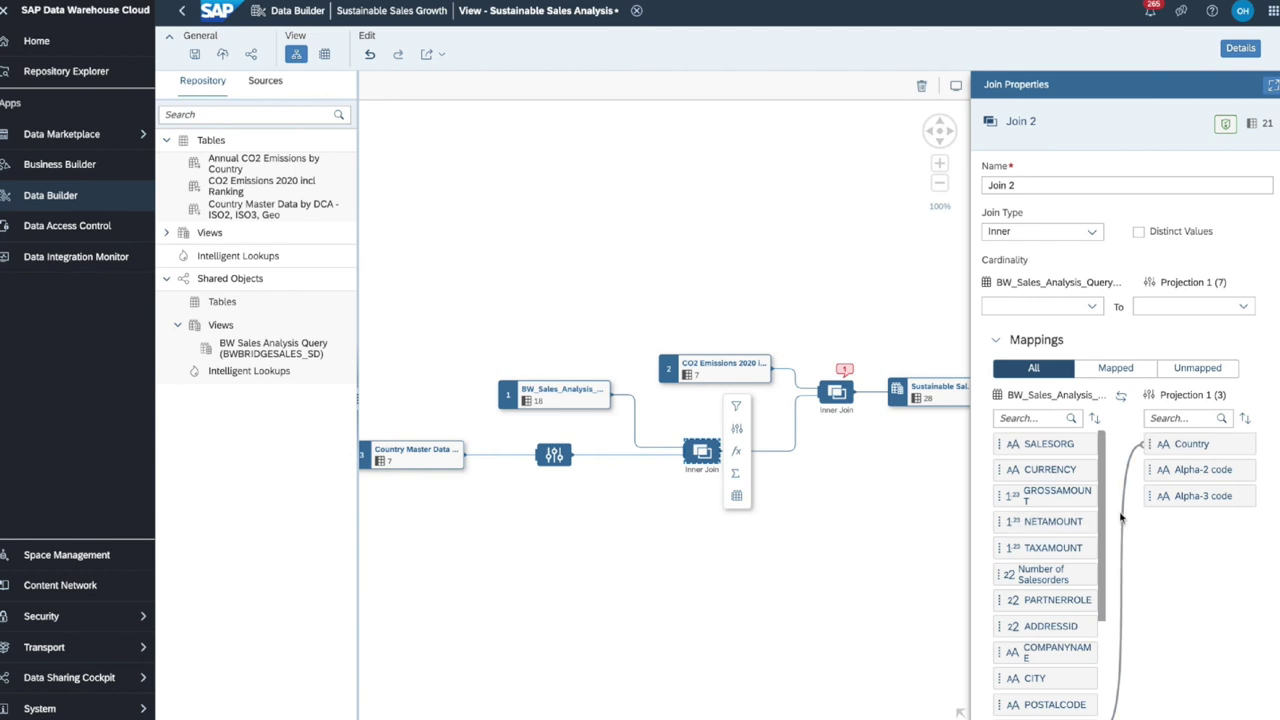
{"action": "scroll", "coordinate": [1075, 567], "scroll_direction": "down", "scroll_amount": 3}
{"action": "left_click_drag", "start_coordinate": [1110, 538], "coordinate": [1117, 510]}
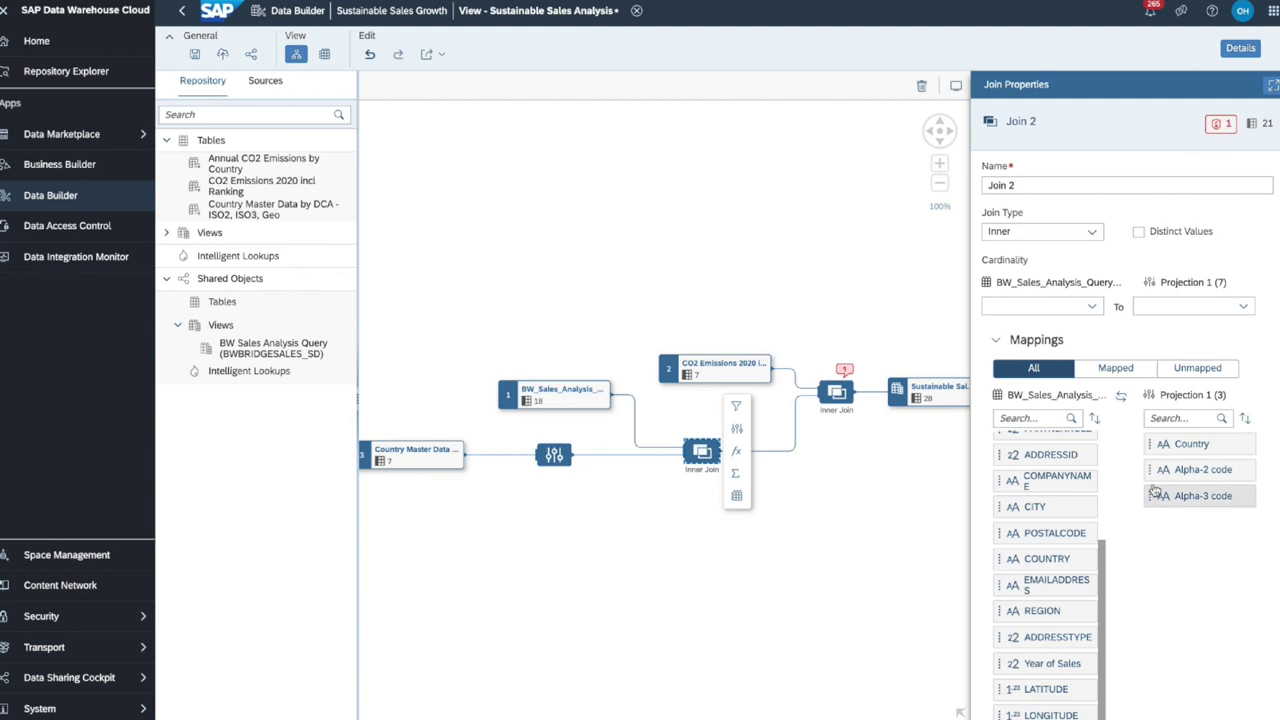
{"action": "left_click_drag", "start_coordinate": [1177, 480], "coordinate": [1052, 562]}
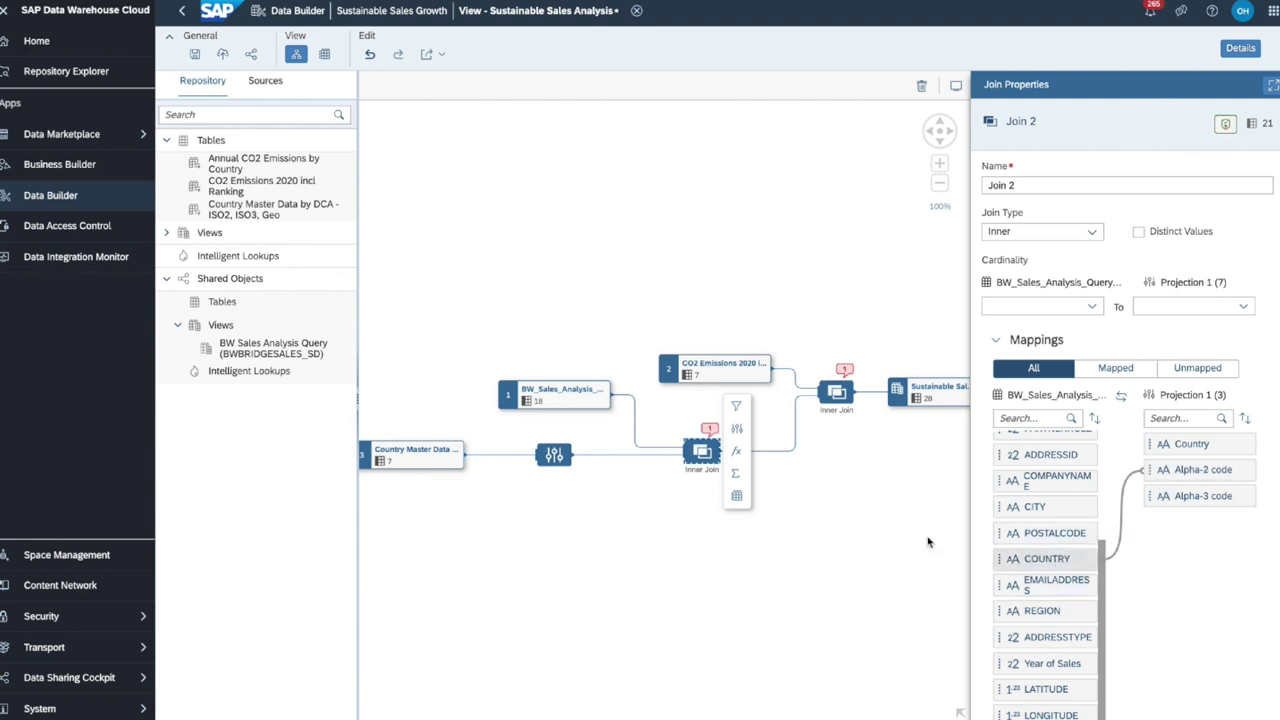
{"action": "left_click", "coordinate": [736, 495]}
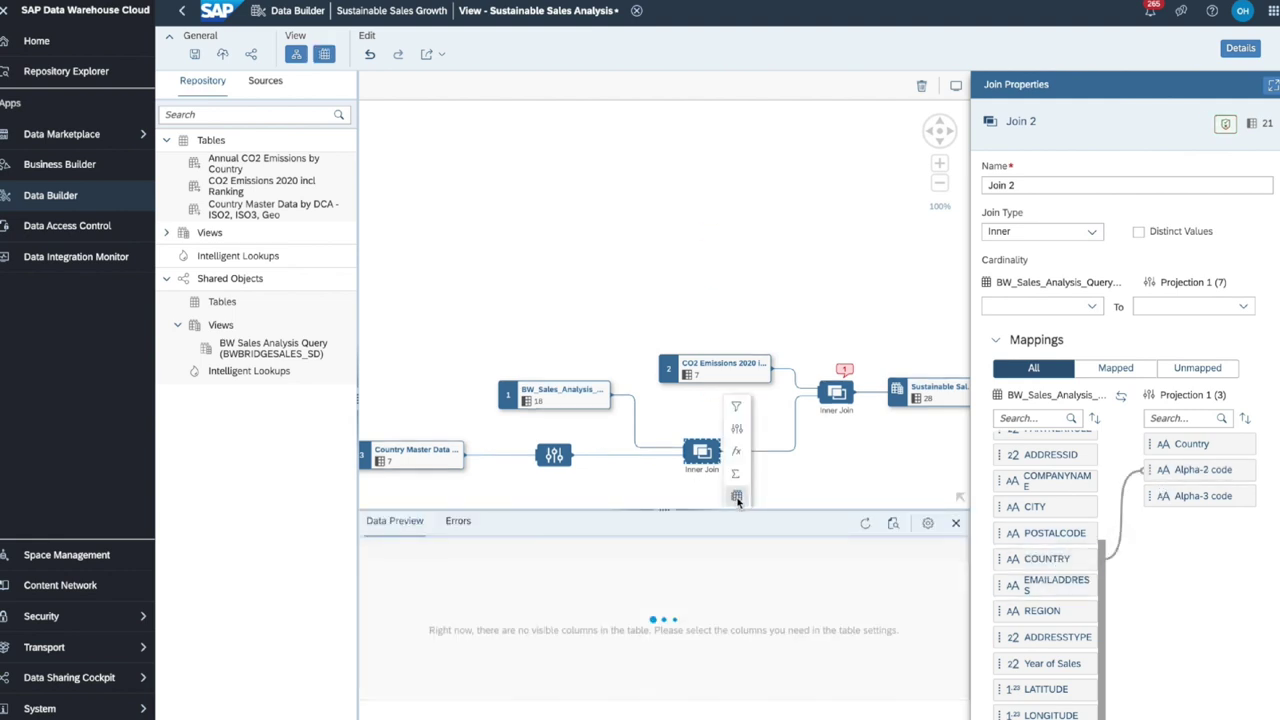
Map Entity to Country in Join 1 and preview its joined data.
{"action": "left_click", "coordinate": [836, 396]}
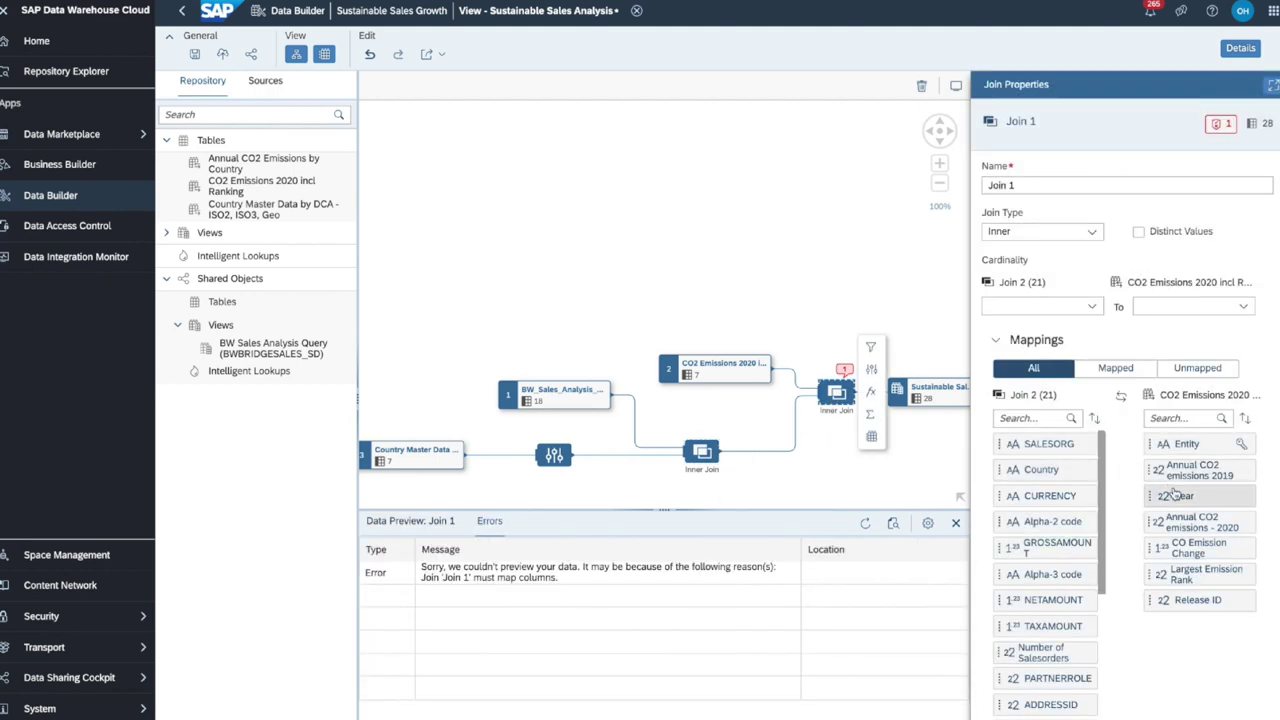
{"action": "left_click_drag", "start_coordinate": [1179, 455], "coordinate": [1043, 477]}
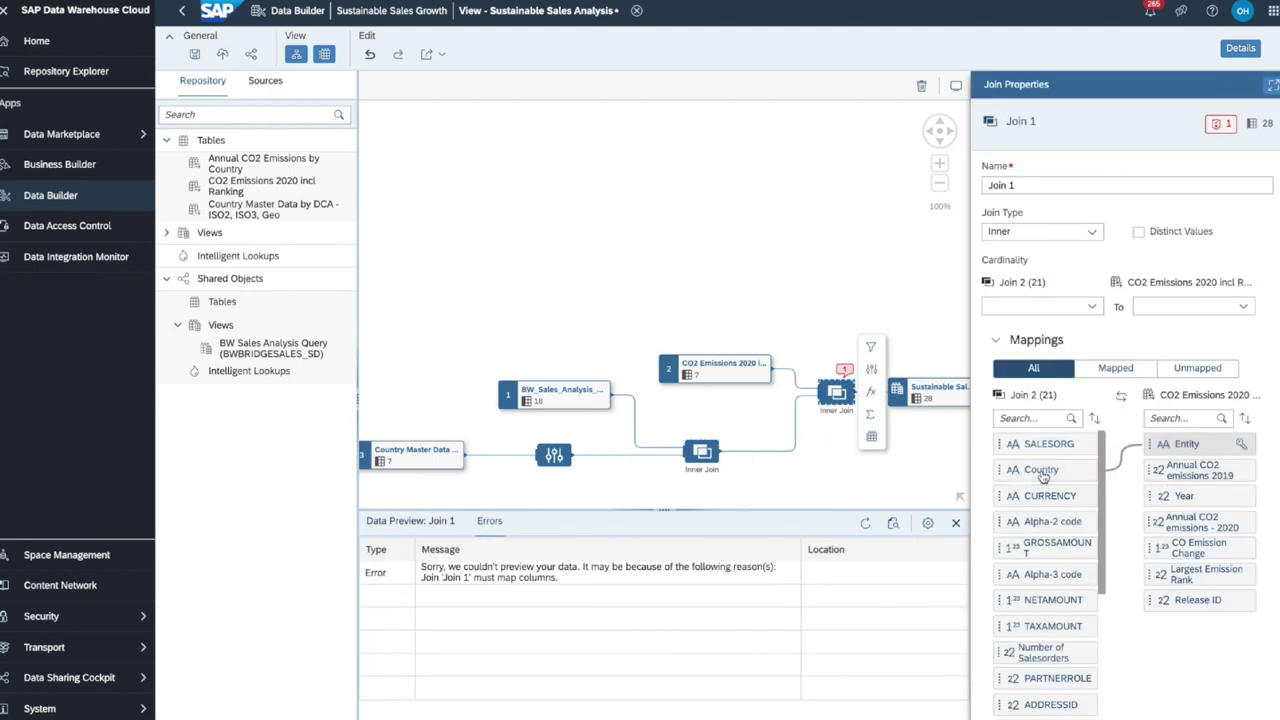
{"action": "left_click", "coordinate": [871, 440]}
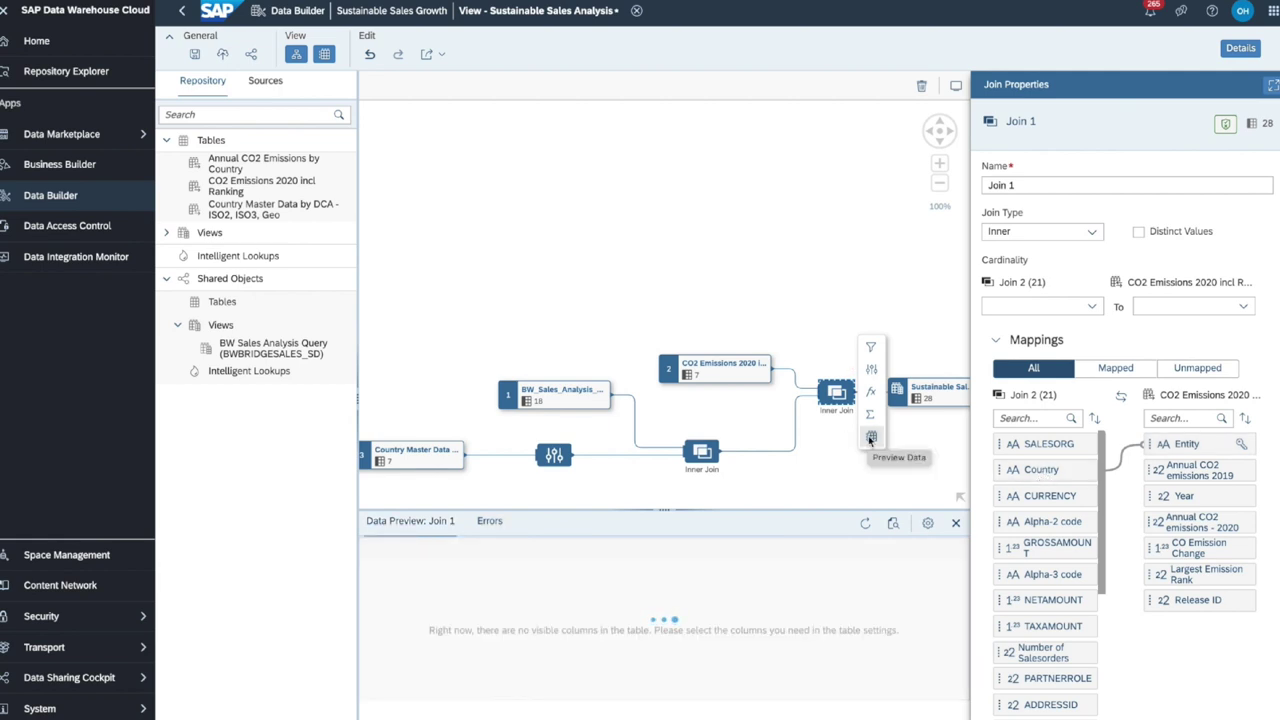
Deploy the Sustainable Sales Analysis output view.
{"action": "left_click", "coordinate": [930, 397]}
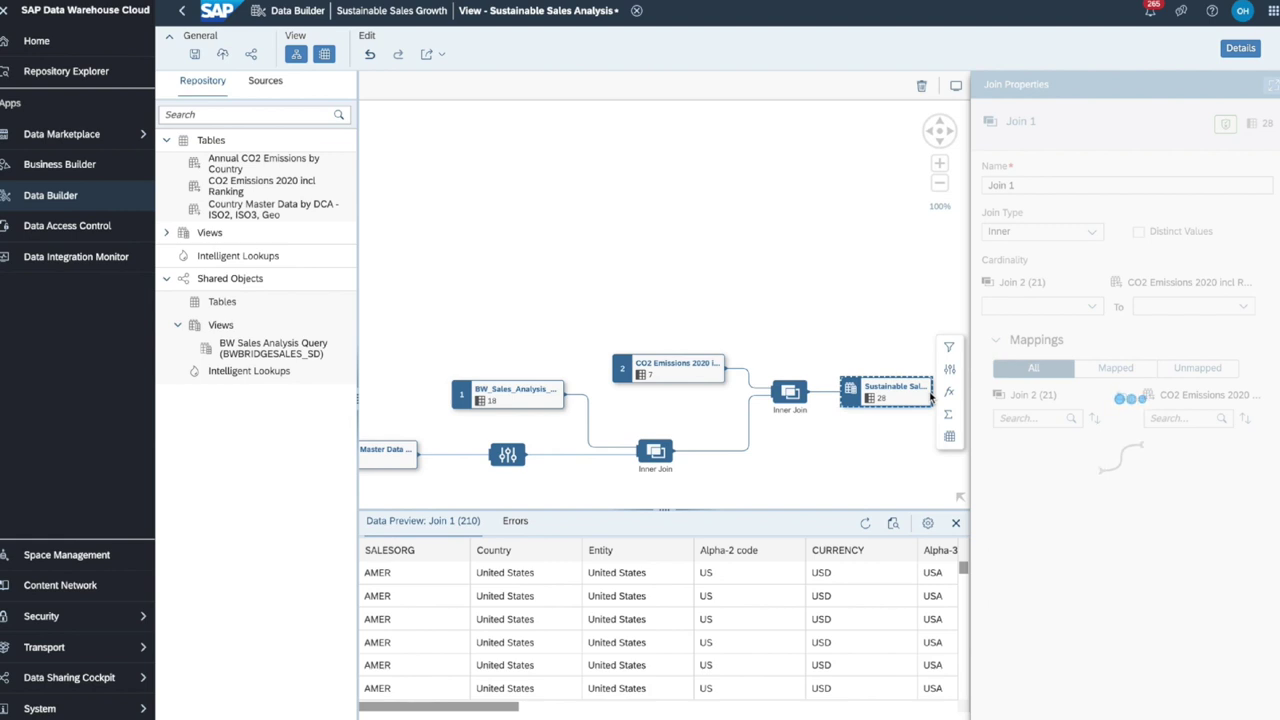
{"action": "left_click", "coordinate": [220, 56]}
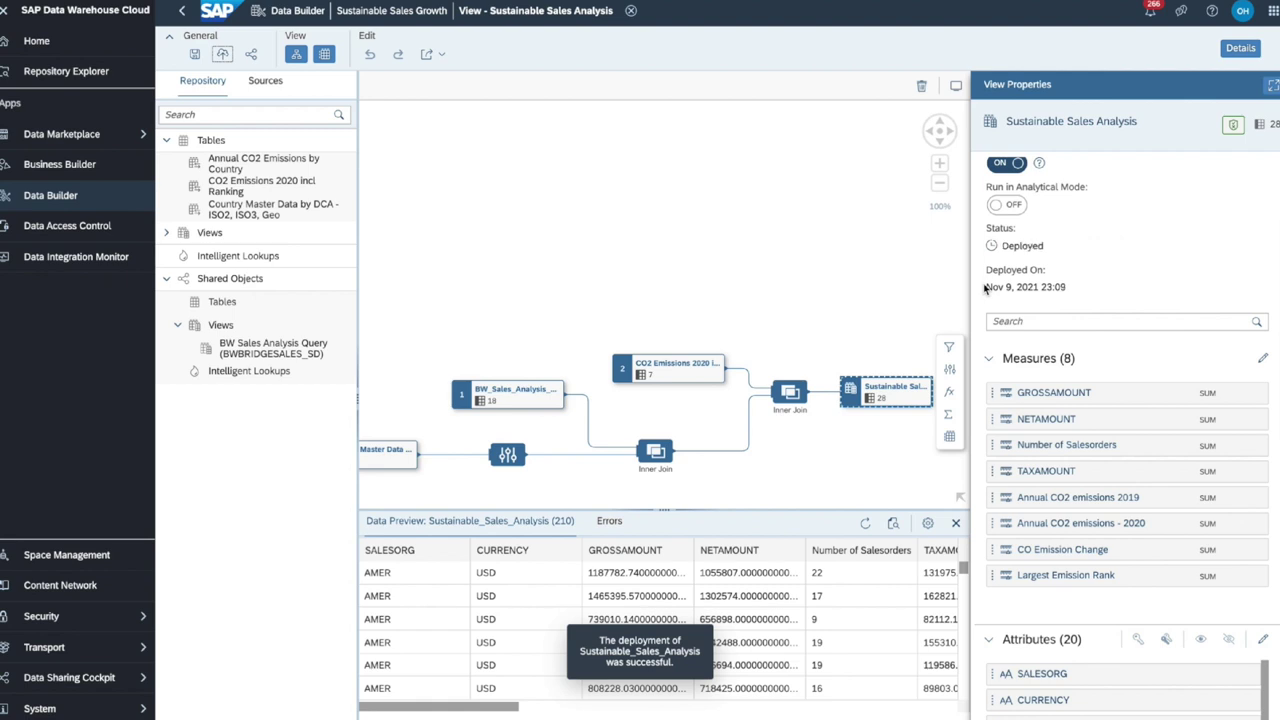
{"action": "scroll", "coordinate": [984, 289], "scroll_direction": "down", "scroll_amount": 5}
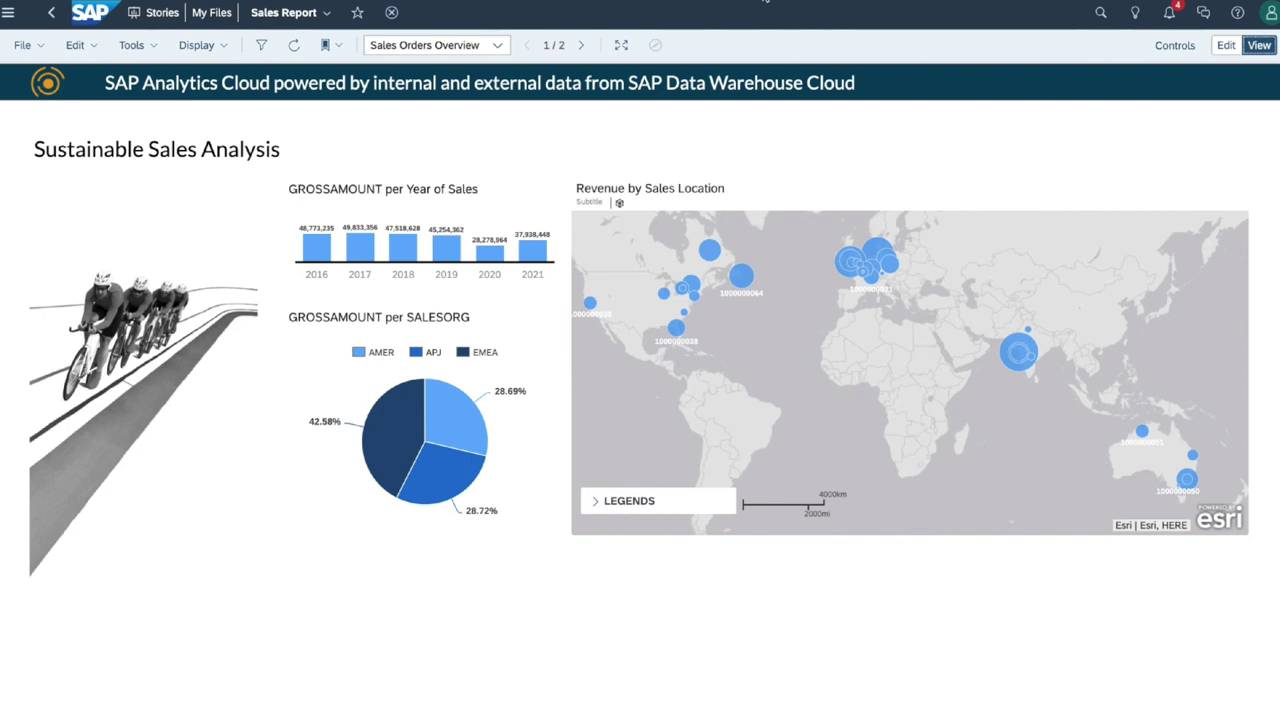
Refresh the story, enter edit mode, and colour the Revenue by Sales Location bubbles by CO Emission Change.
{"action": "left_click", "coordinate": [293, 48]}
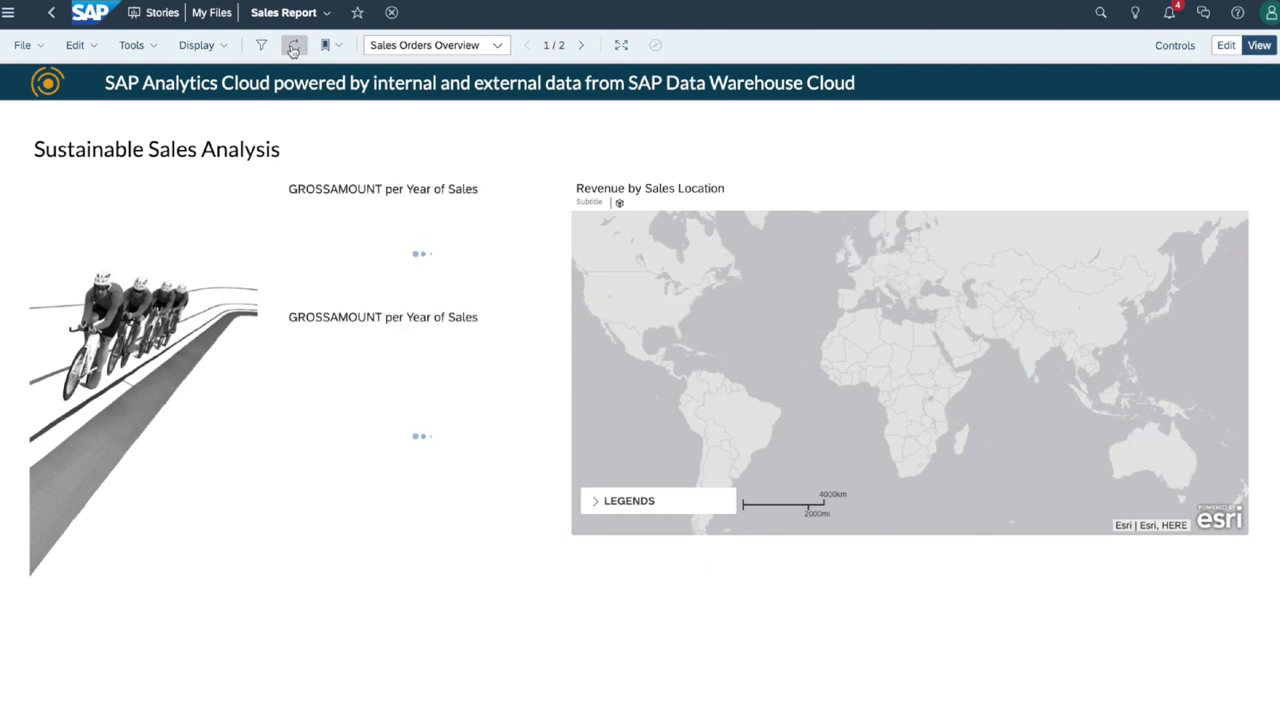
{"action": "left_click", "coordinate": [1224, 46]}
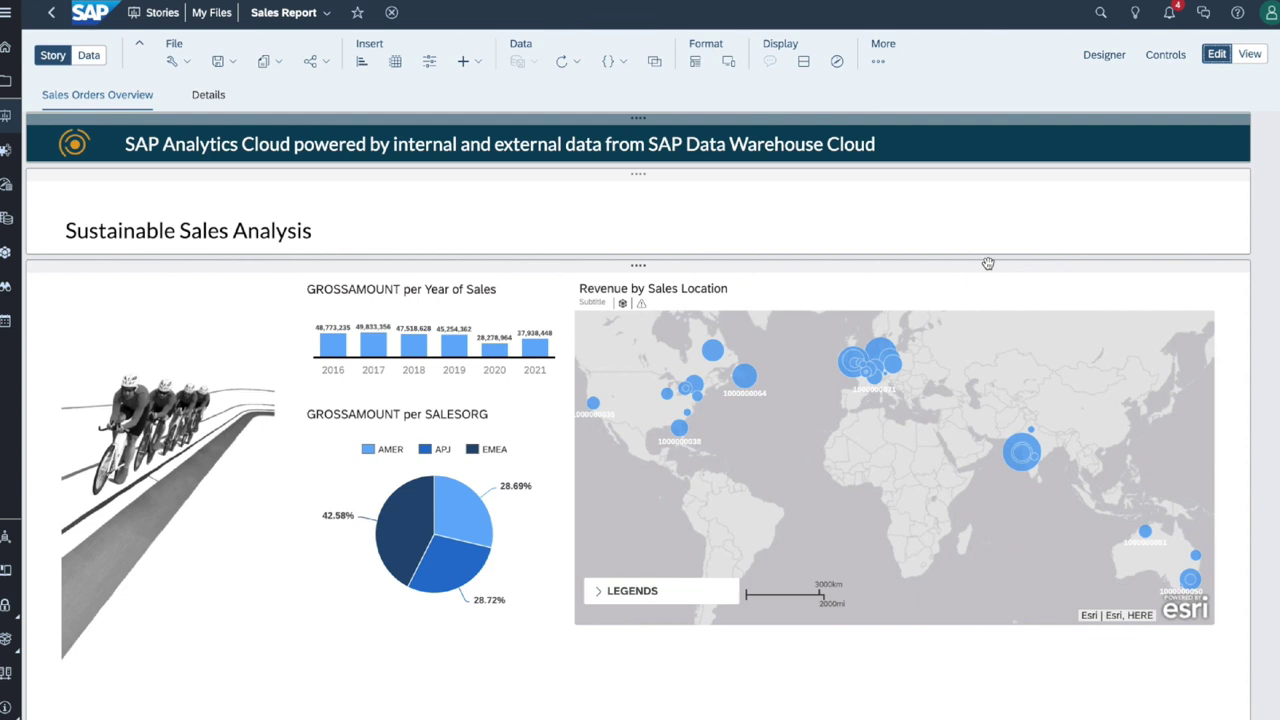
{"action": "scroll", "coordinate": [988, 263], "scroll_direction": "down", "scroll_amount": 1}
{"action": "left_click", "coordinate": [1102, 56]}
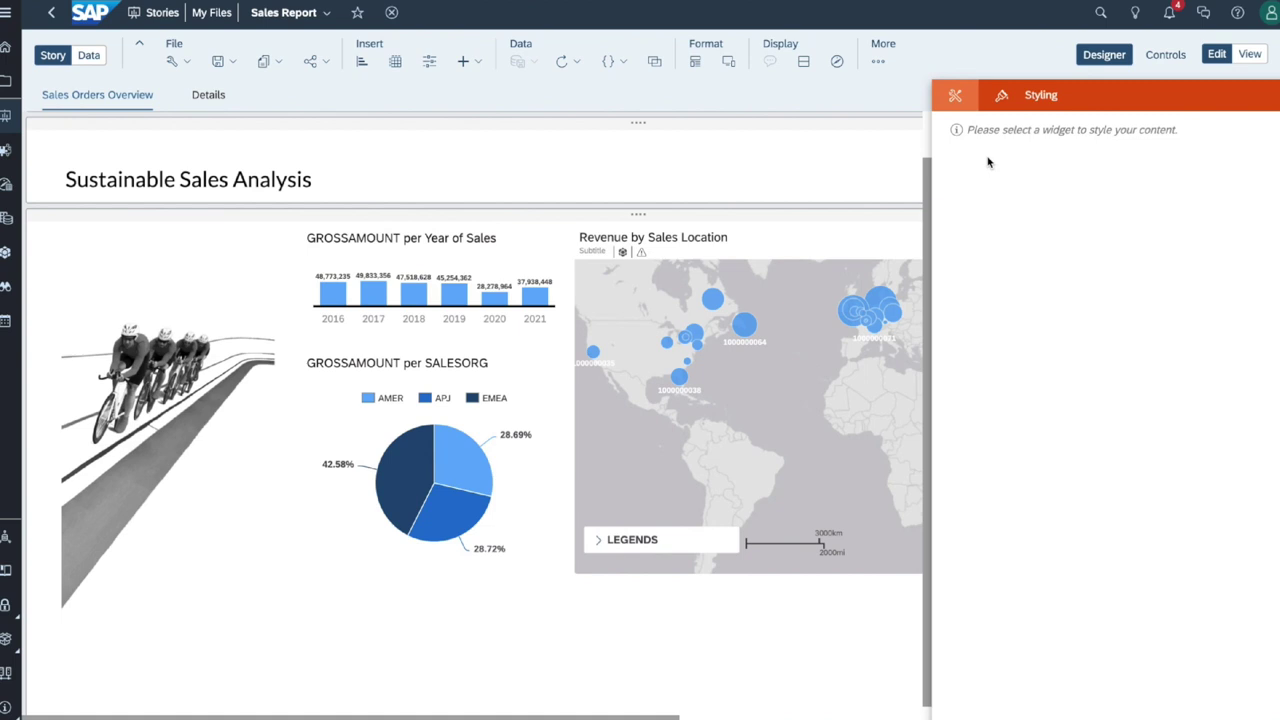
{"action": "left_click", "coordinate": [824, 272]}
{"action": "left_click", "coordinate": [955, 95]}
{"action": "left_click", "coordinate": [1033, 350]}
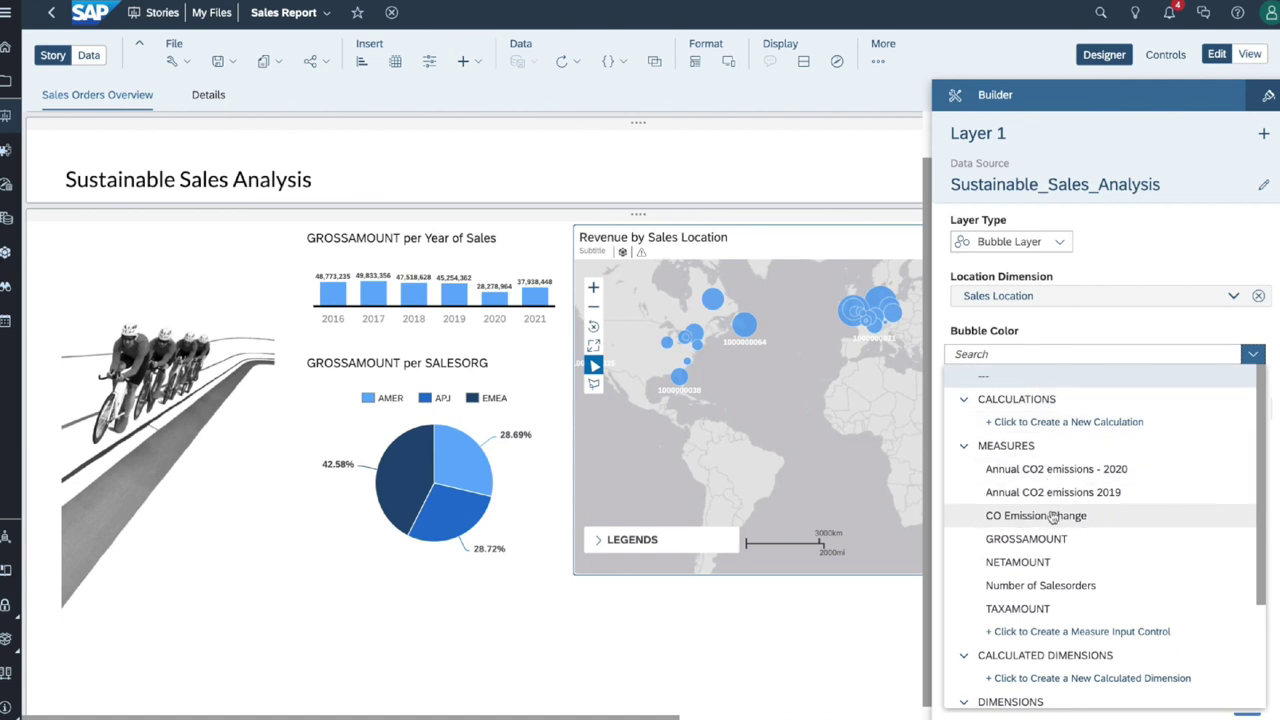
{"action": "left_click", "coordinate": [1052, 515]}
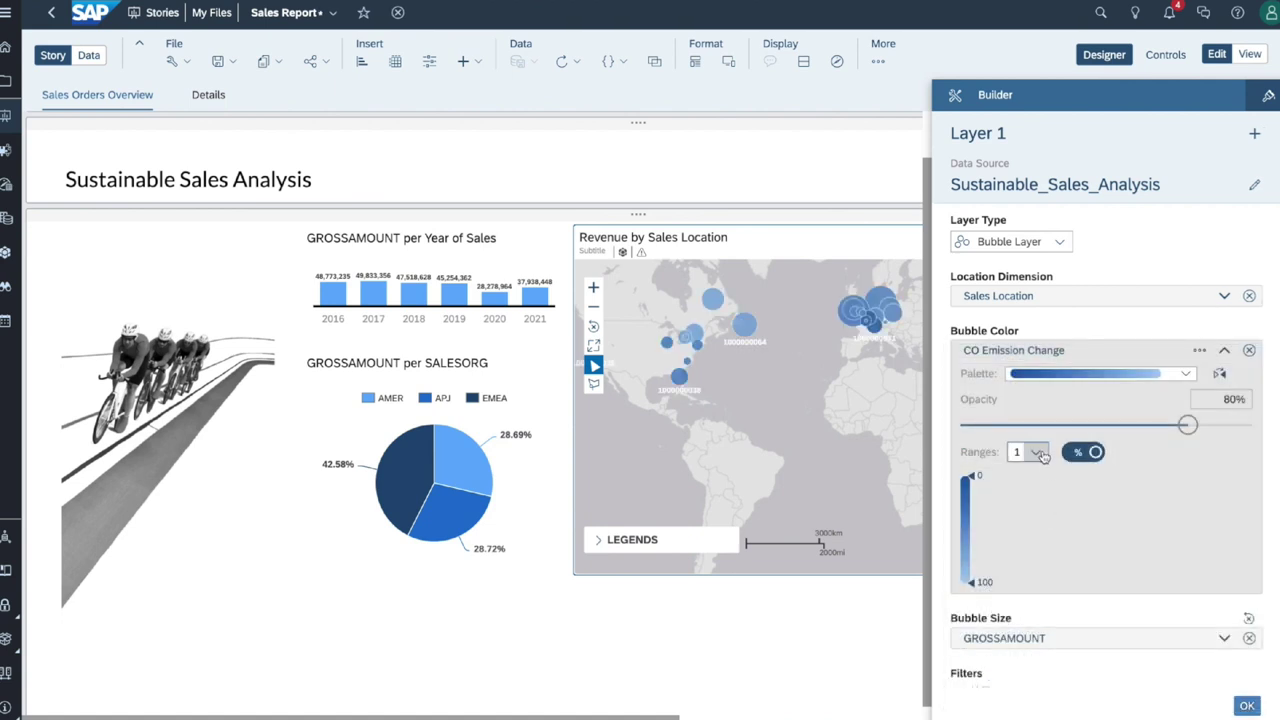
Show colour ranges as values using a reversed red-yellow-green palette.
{"action": "left_click", "coordinate": [1075, 453]}
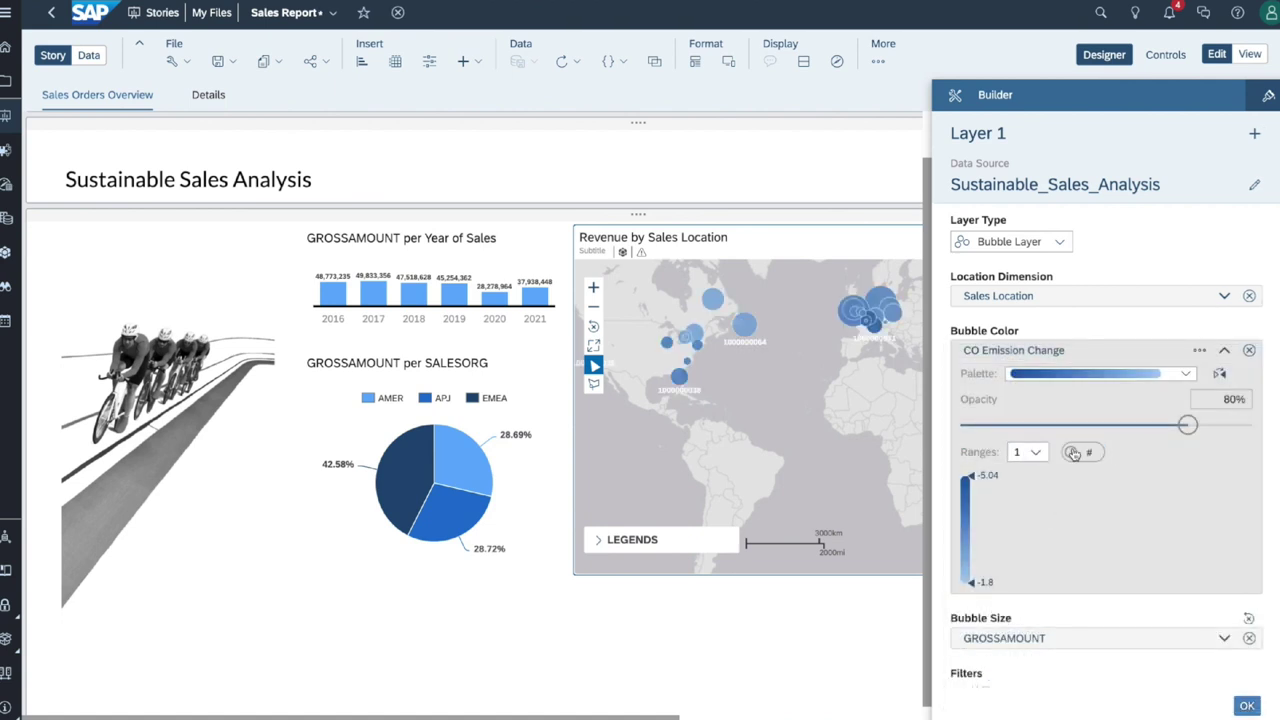
{"action": "left_click", "coordinate": [1184, 373]}
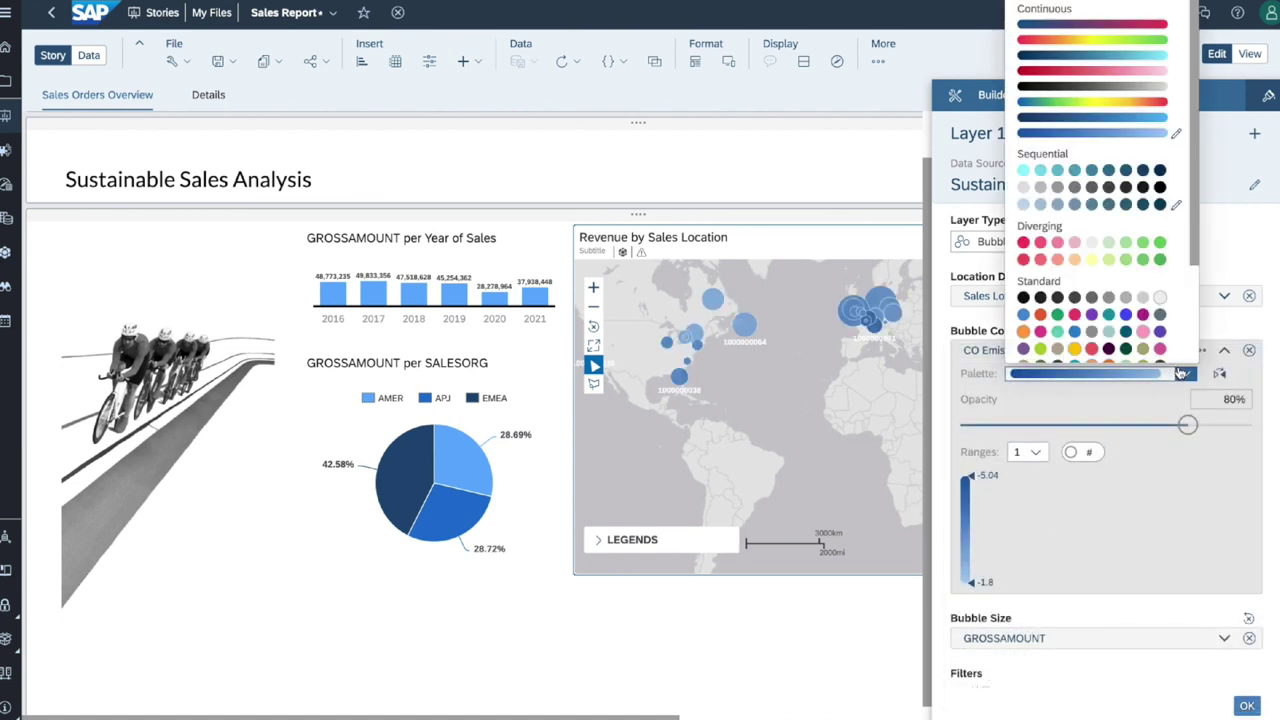
{"action": "left_click", "coordinate": [1100, 41]}
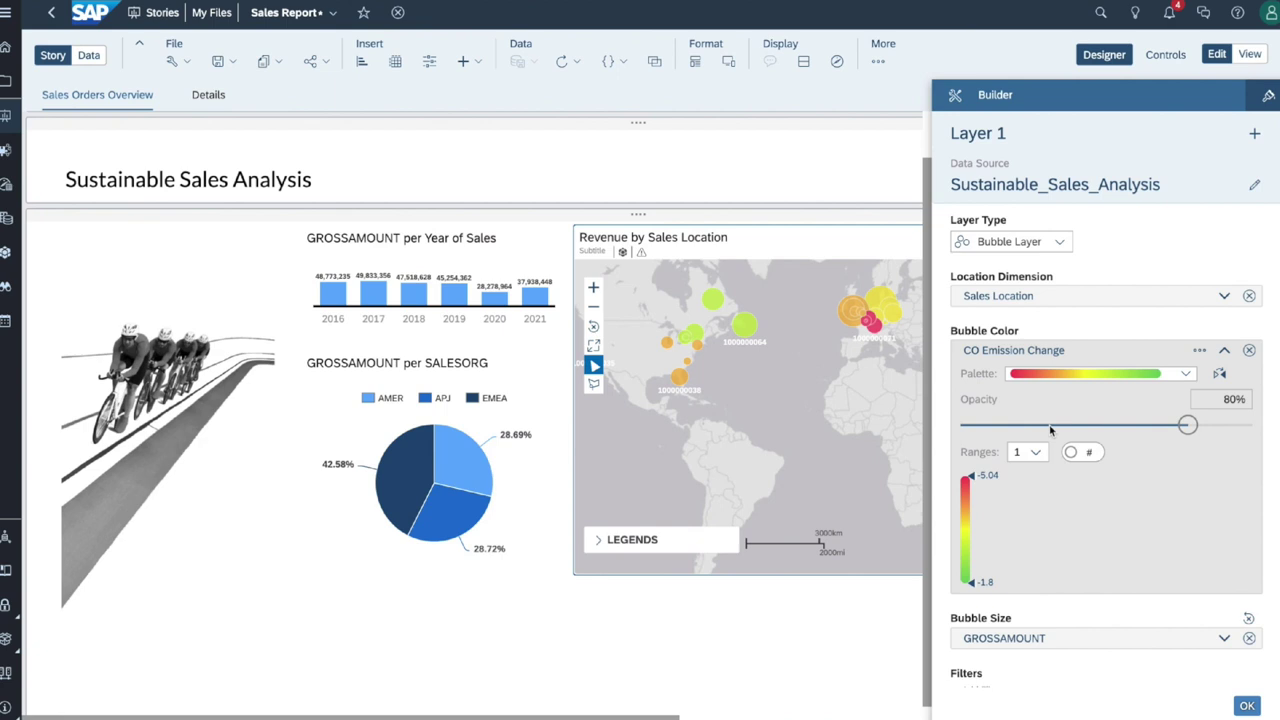
{"action": "left_click", "coordinate": [1219, 373]}
{"action": "left_click", "coordinate": [1110, 57]}
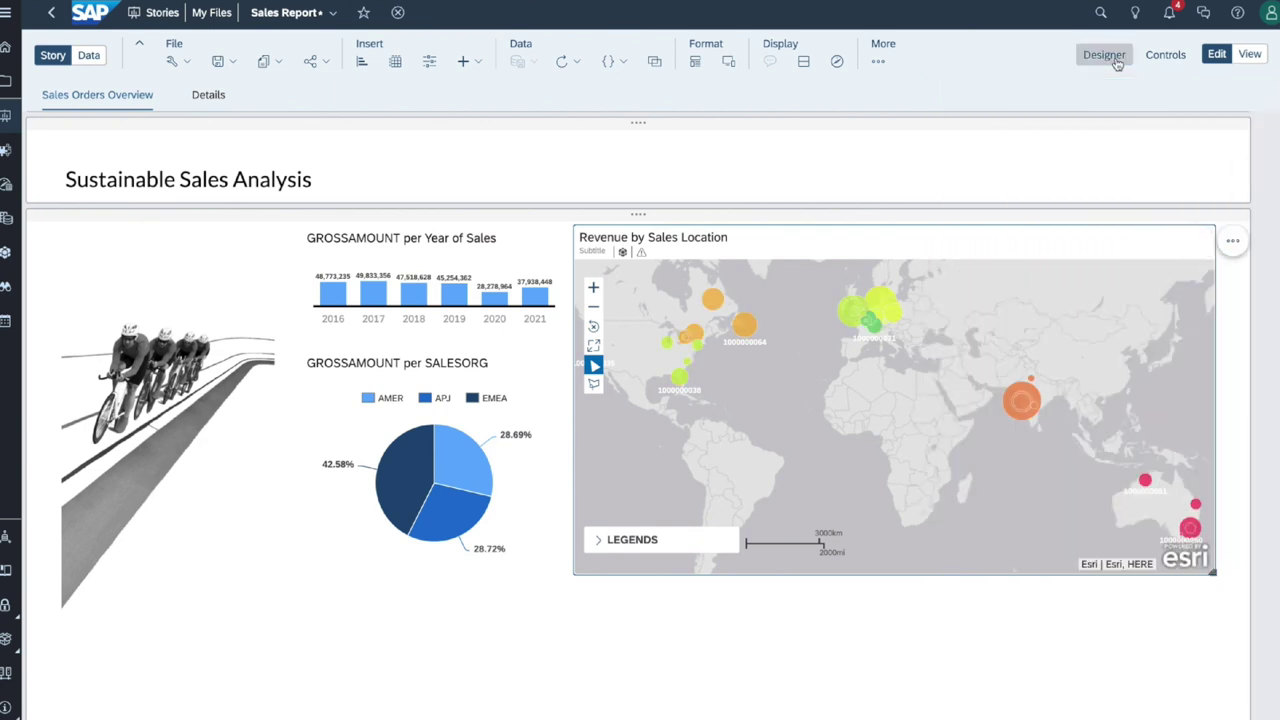
{"action": "left_click", "coordinate": [1117, 63]}
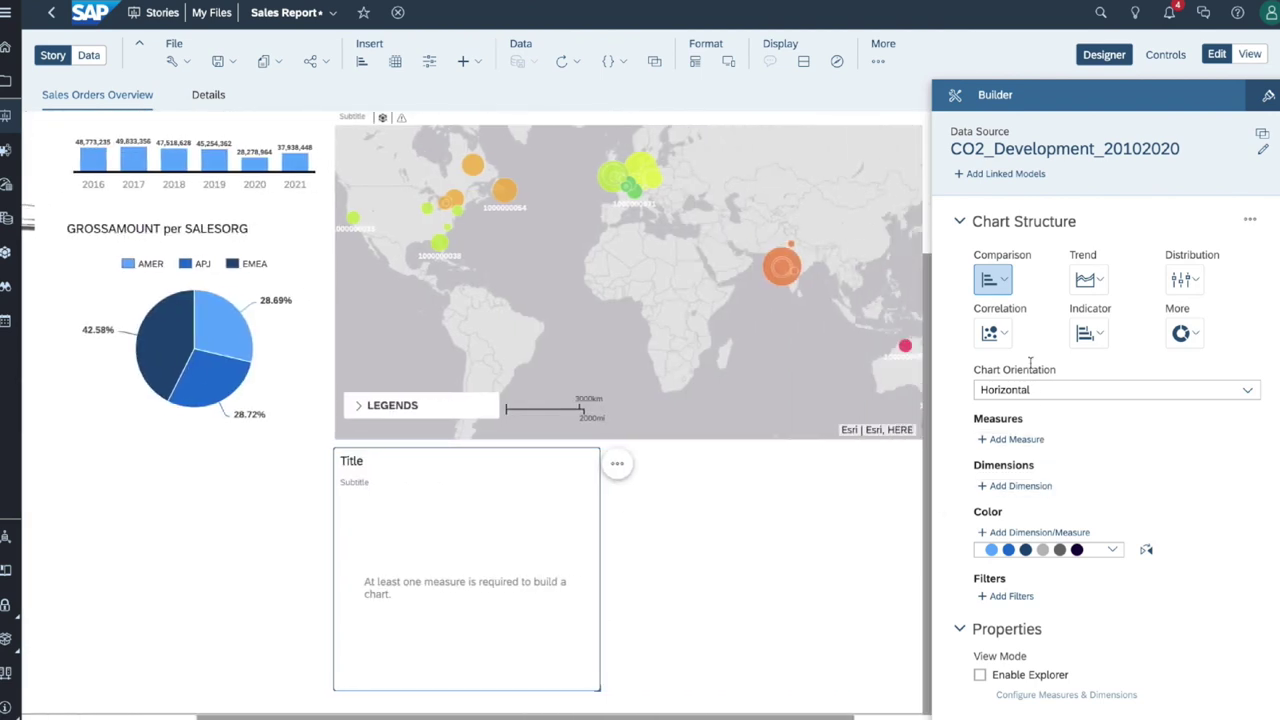
Make the empty chart a line chart of Annual CO2 emissions (zero filled).
{"action": "mouse_move", "coordinate": [1098, 283]}
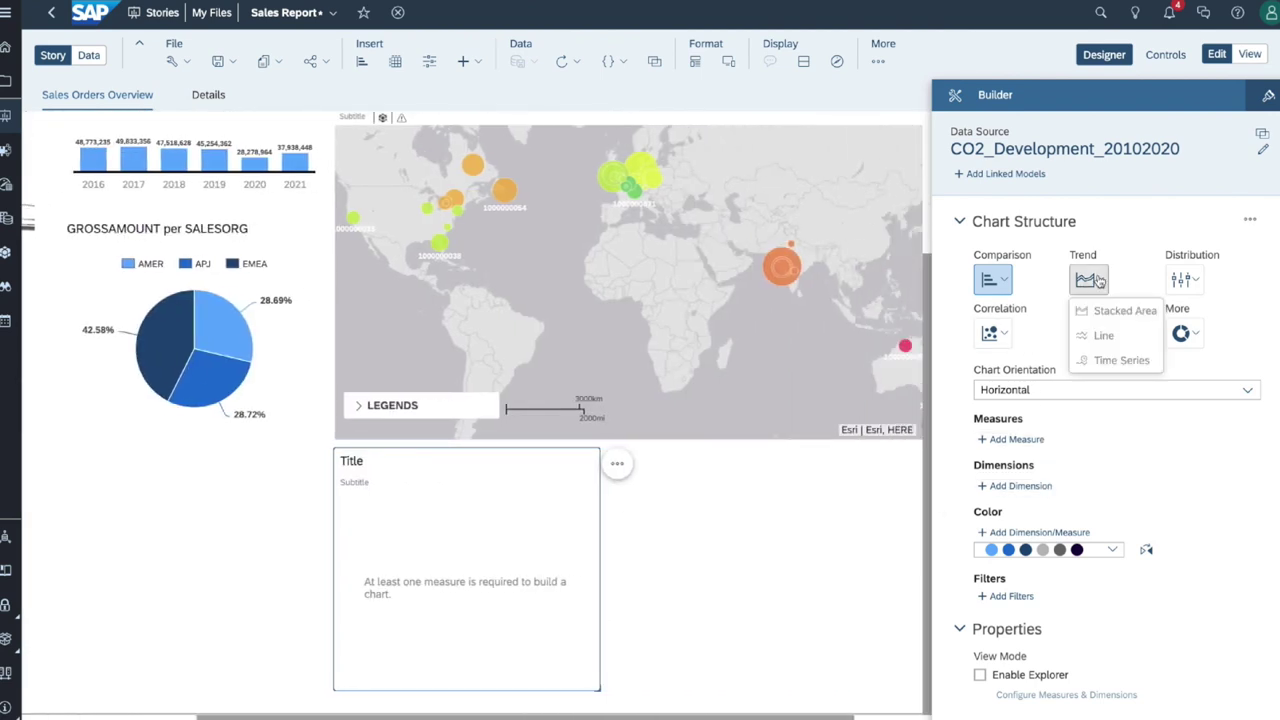
{"action": "left_click", "coordinate": [1104, 335]}
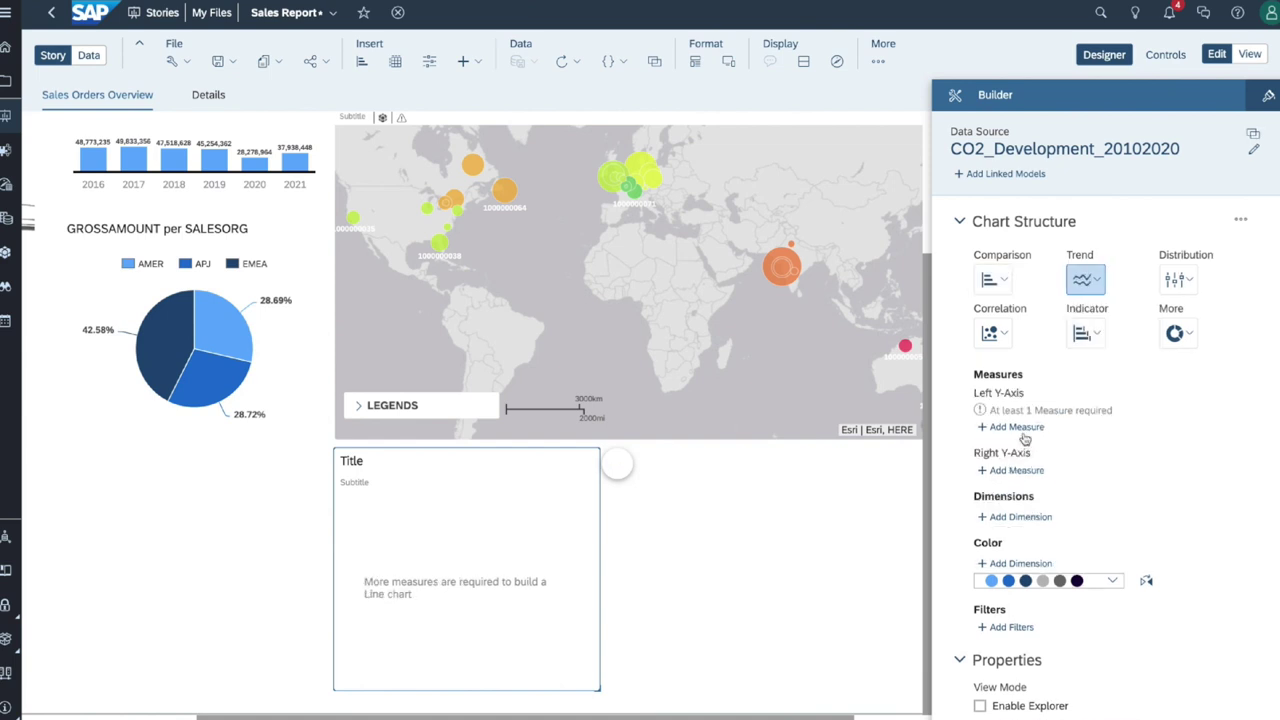
{"action": "left_click", "coordinate": [1012, 428]}
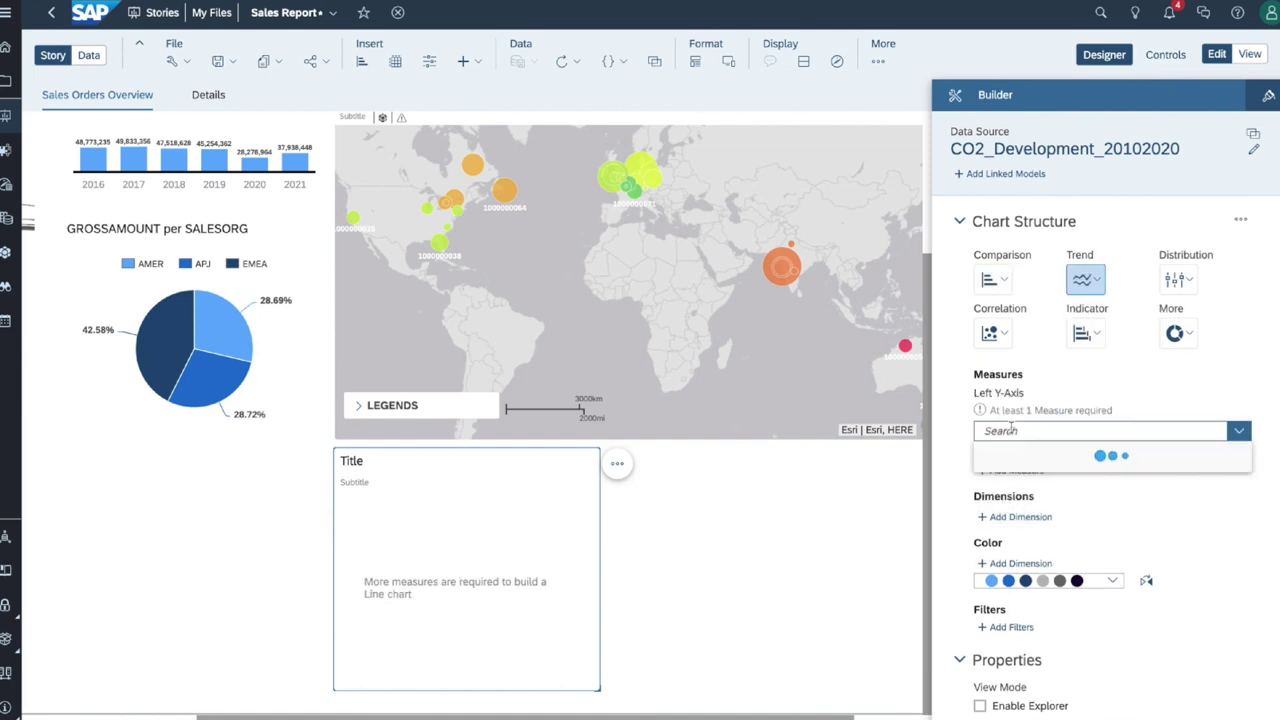
{"action": "left_click", "coordinate": [1022, 526]}
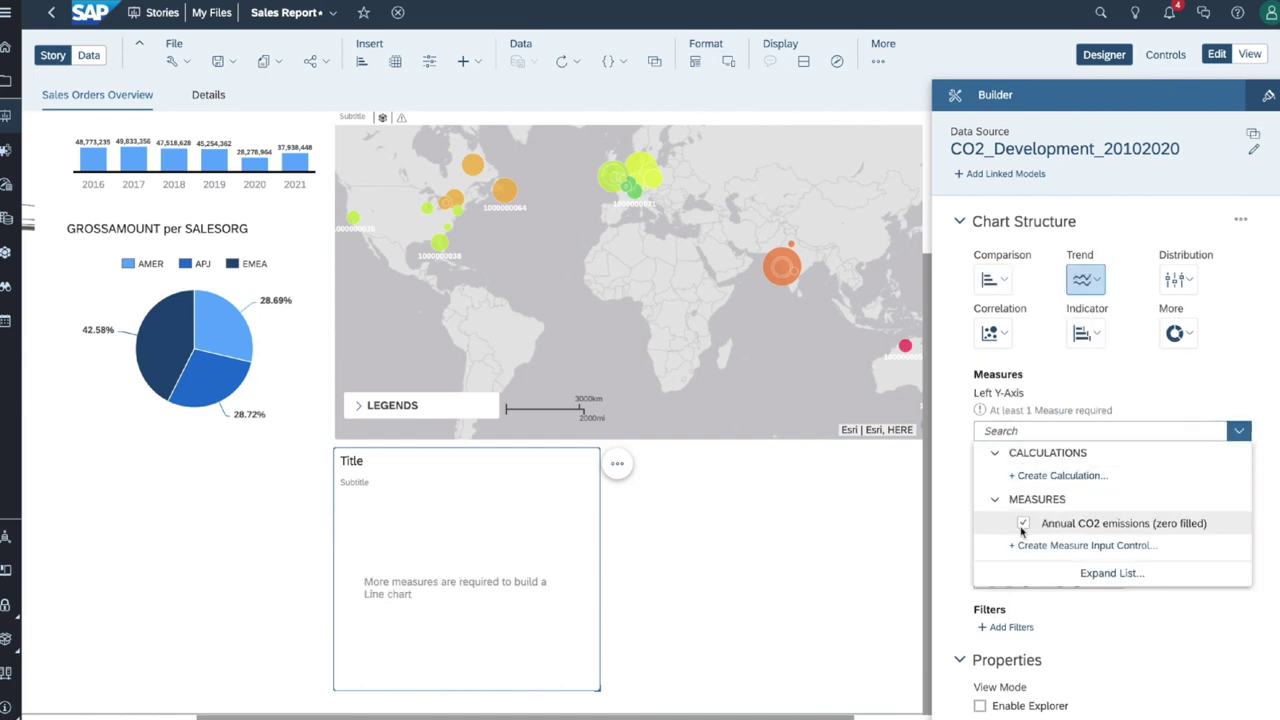
{"action": "left_click", "coordinate": [965, 535]}
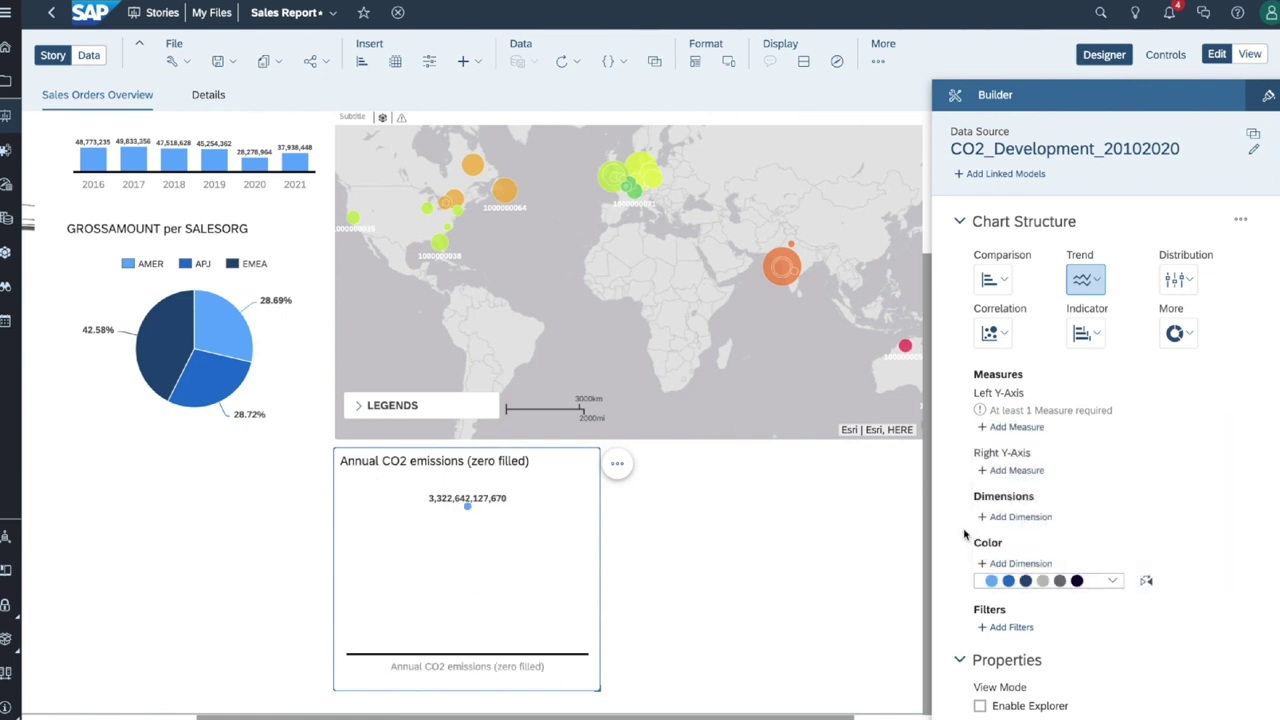
Plot the emissions per Year and widen the chart to the right.
{"action": "left_click", "coordinate": [1006, 527]}
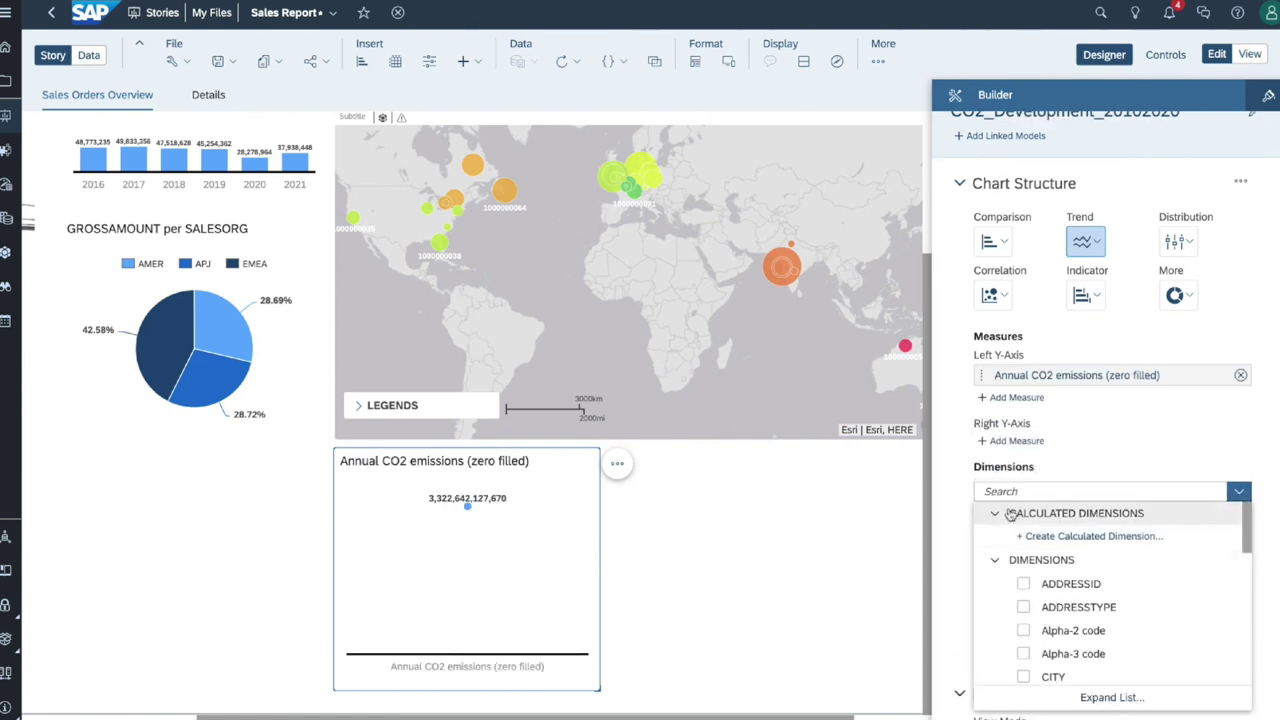
{"action": "type", "text": "ye"}
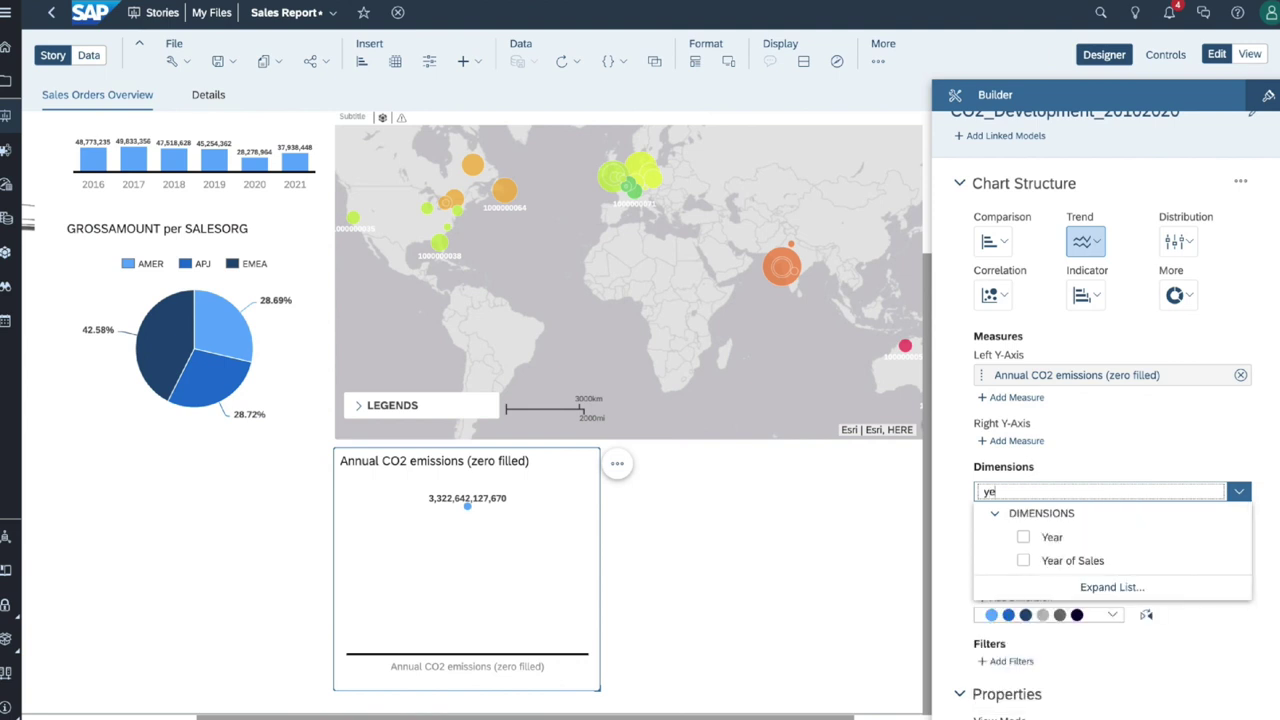
{"action": "left_click", "coordinate": [1024, 538]}
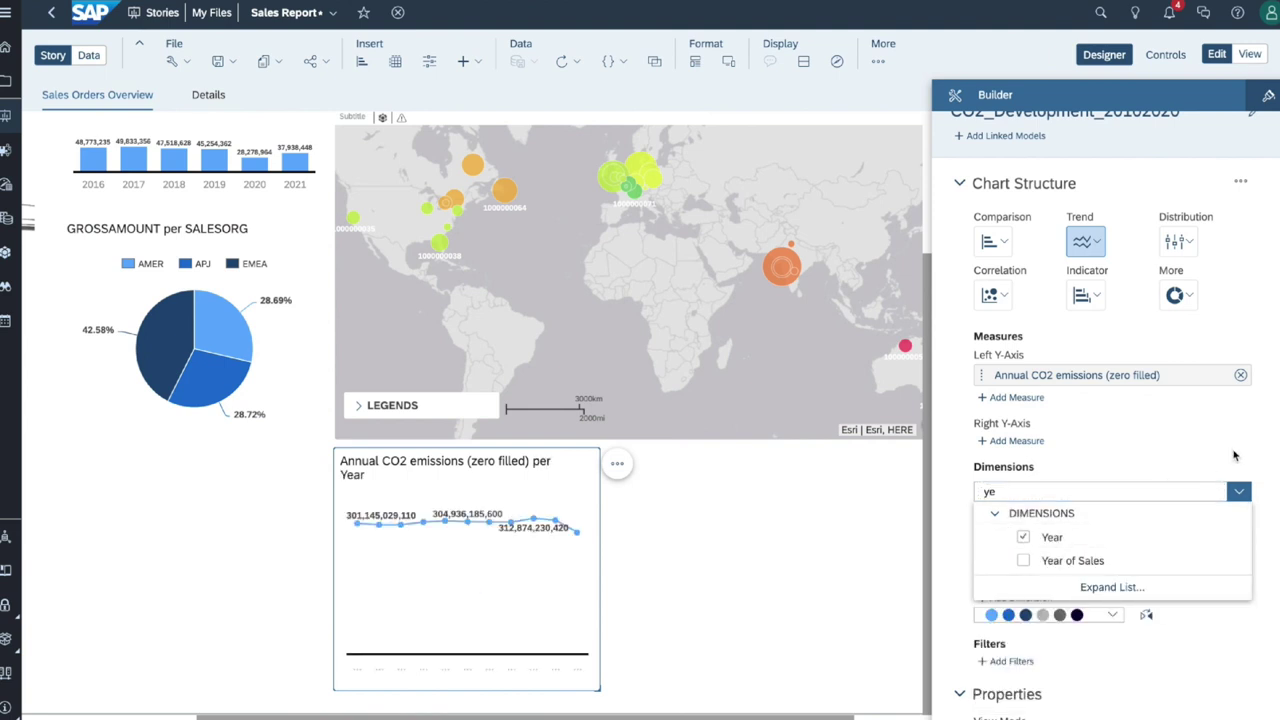
{"action": "left_click", "coordinate": [1234, 456]}
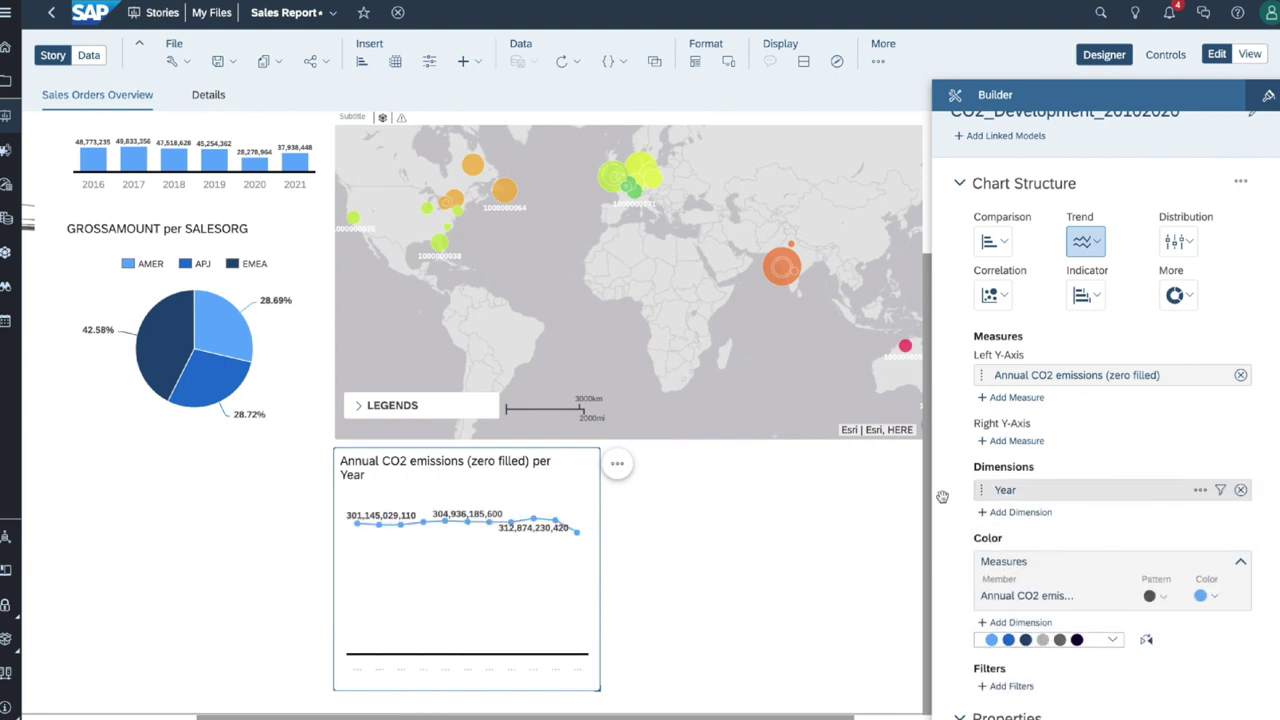
{"action": "left_click_drag", "start_coordinate": [597, 692], "coordinate": [953, 678]}
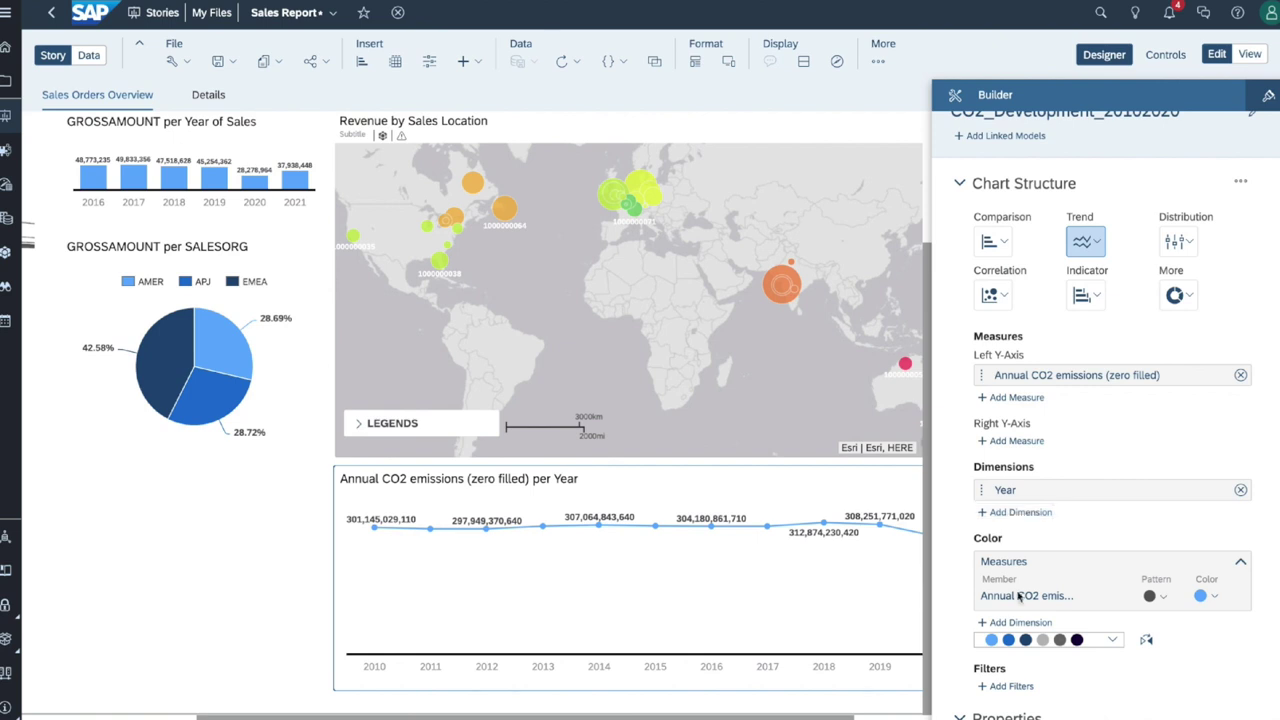
{"action": "left_click", "coordinate": [1020, 622]}
Add COUNTRY as the colour dimension to split the CO2 emissions lines.
{"action": "type", "text": "cou"}
{"action": "left_click", "coordinate": [1023, 537]}
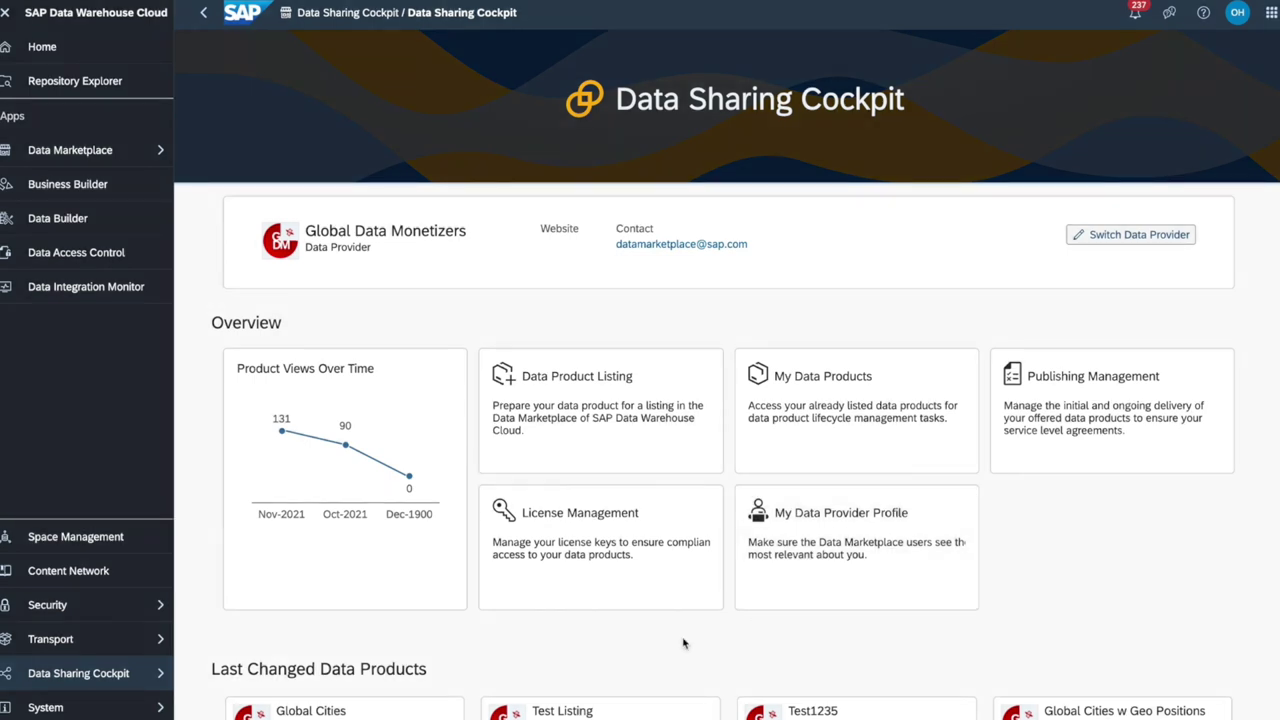
Create a new data product named 'Project Growth - Target Markets' and write its description.
{"action": "left_click", "coordinate": [607, 422]}
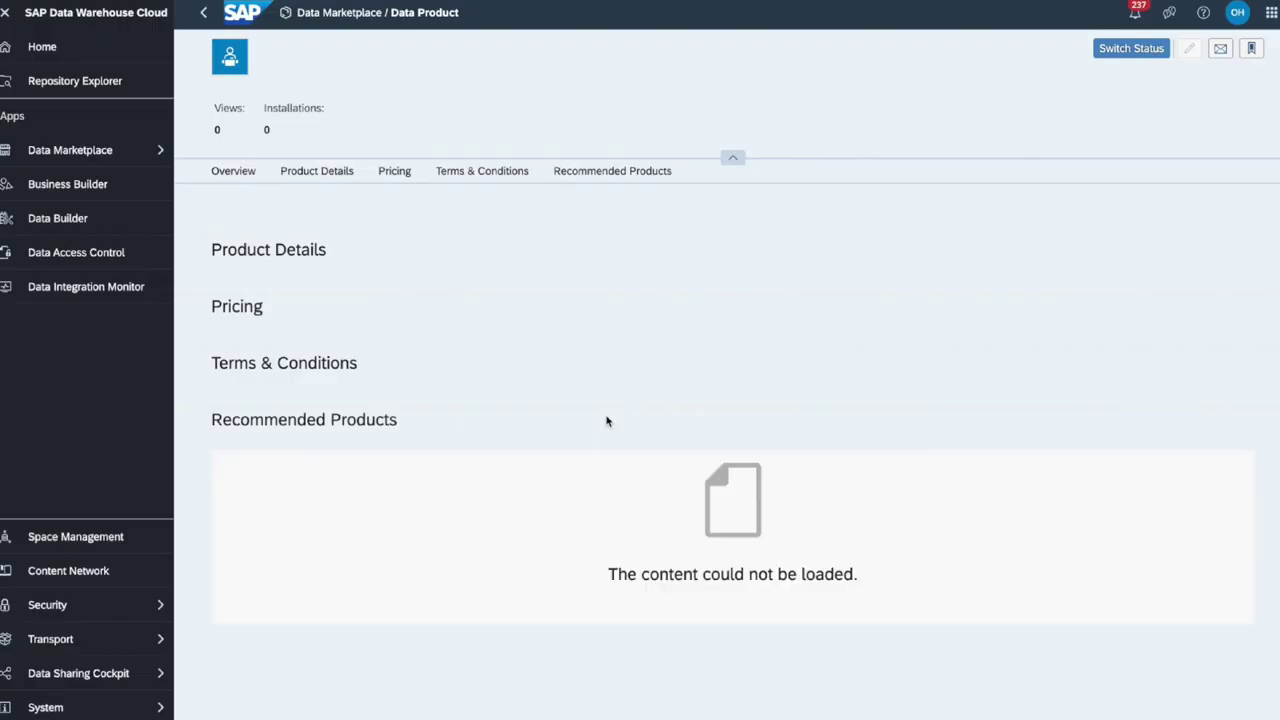
{"action": "left_click", "coordinate": [355, 65]}
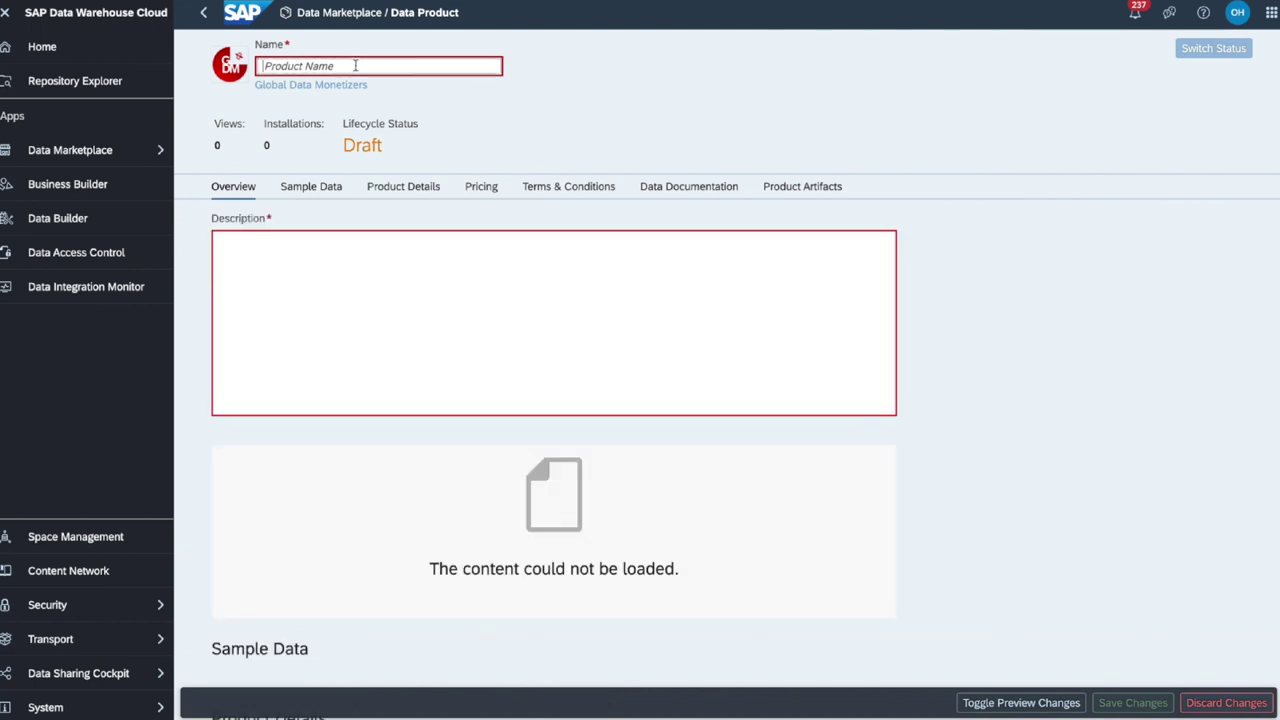
{"action": "type", "text": "Project Gro"}
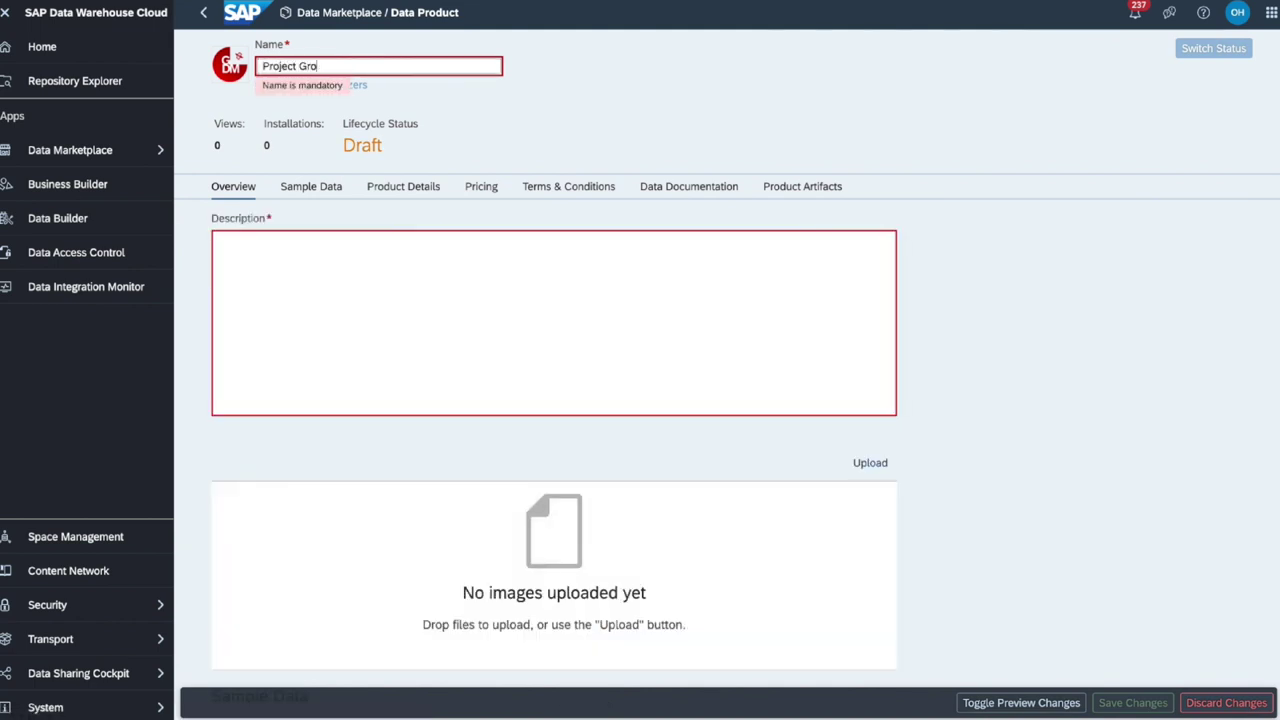
{"action": "type", "text": "et Markets"}
{"action": "left_click", "coordinate": [324, 258]}
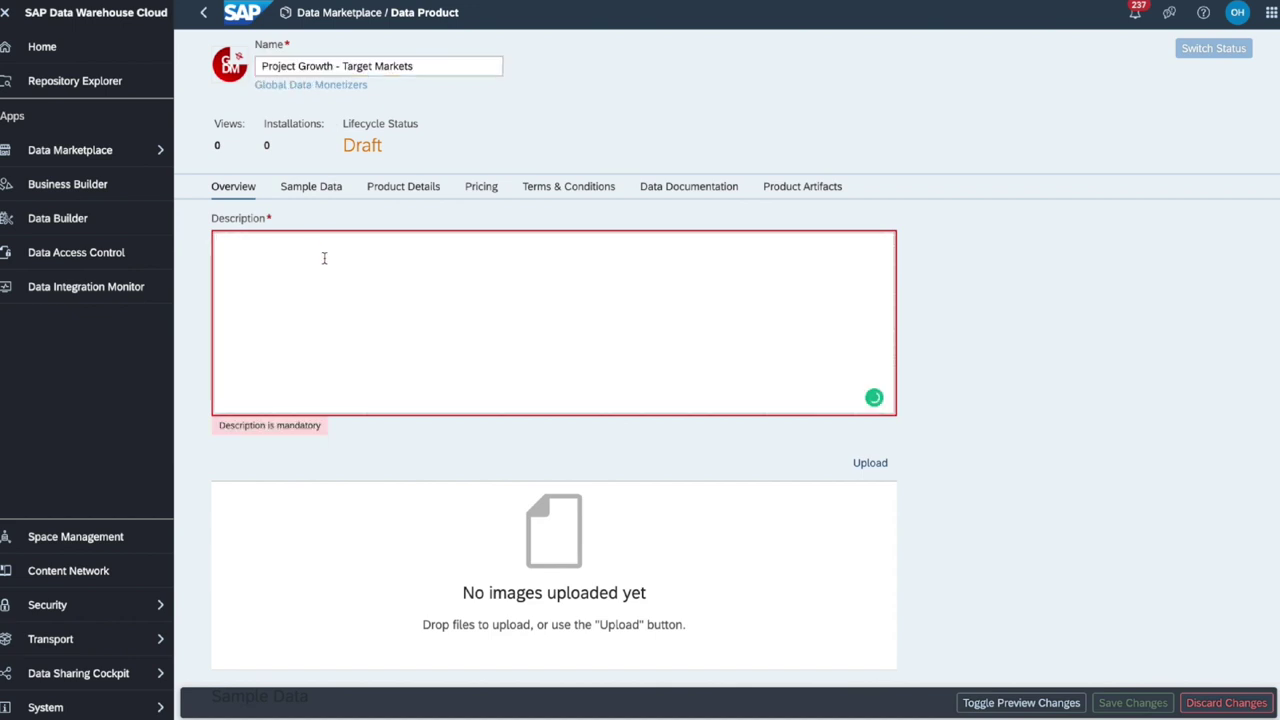
{"action": "type", "text": "As discussed in project outline"}
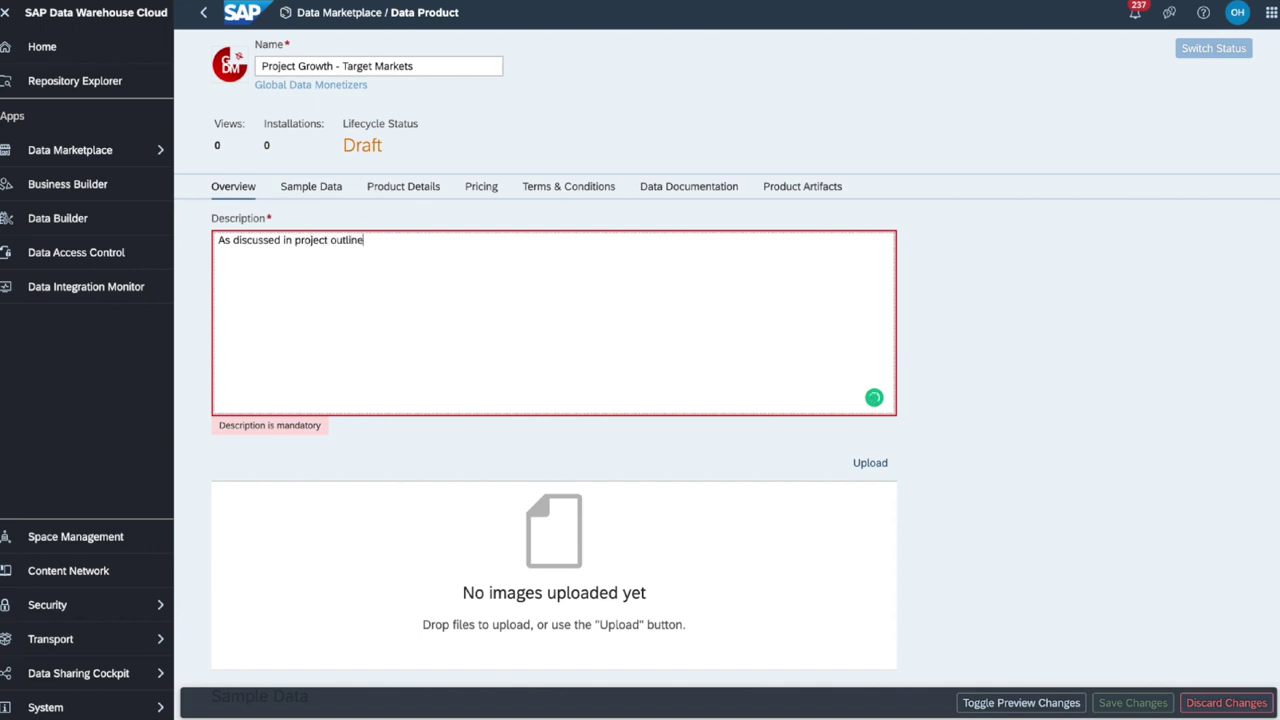
{"action": "left_click", "coordinate": [953, 381]}
Set the Data Category to Countries, Regions & Cities Data.
{"action": "scroll", "coordinate": [953, 381], "scroll_direction": "down", "scroll_amount": 5}
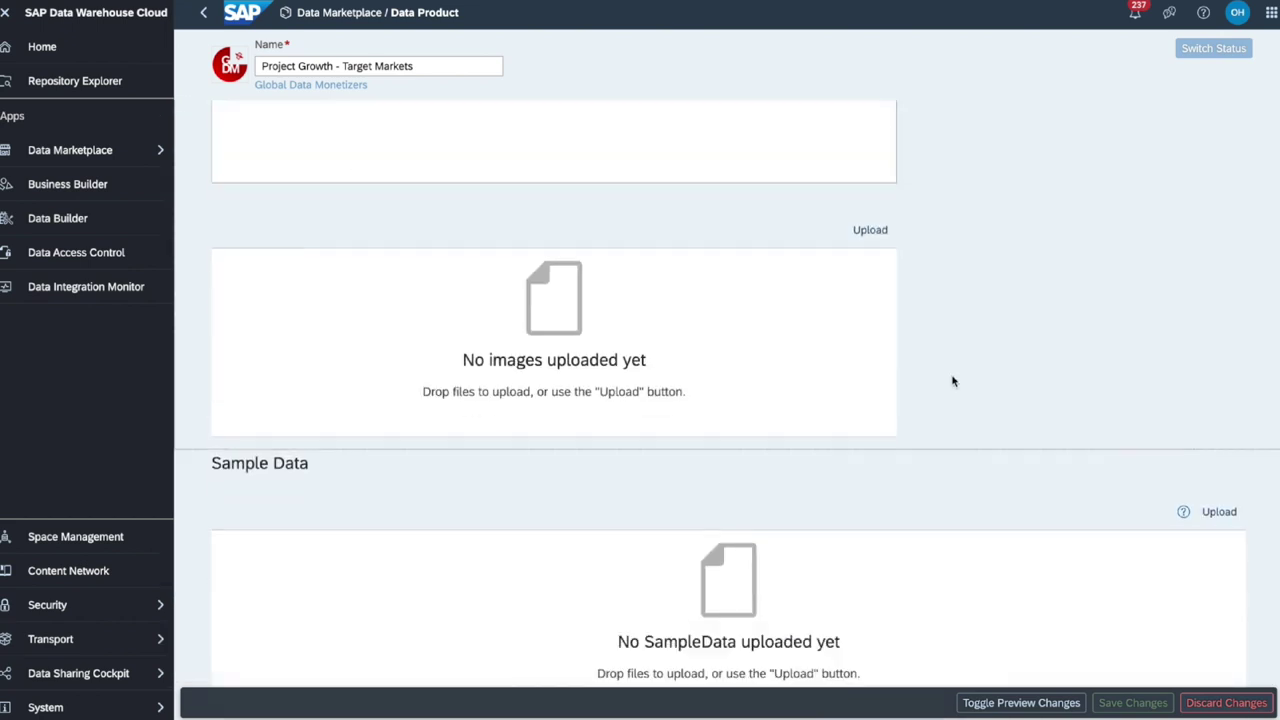
{"action": "left_click", "coordinate": [531, 450]}
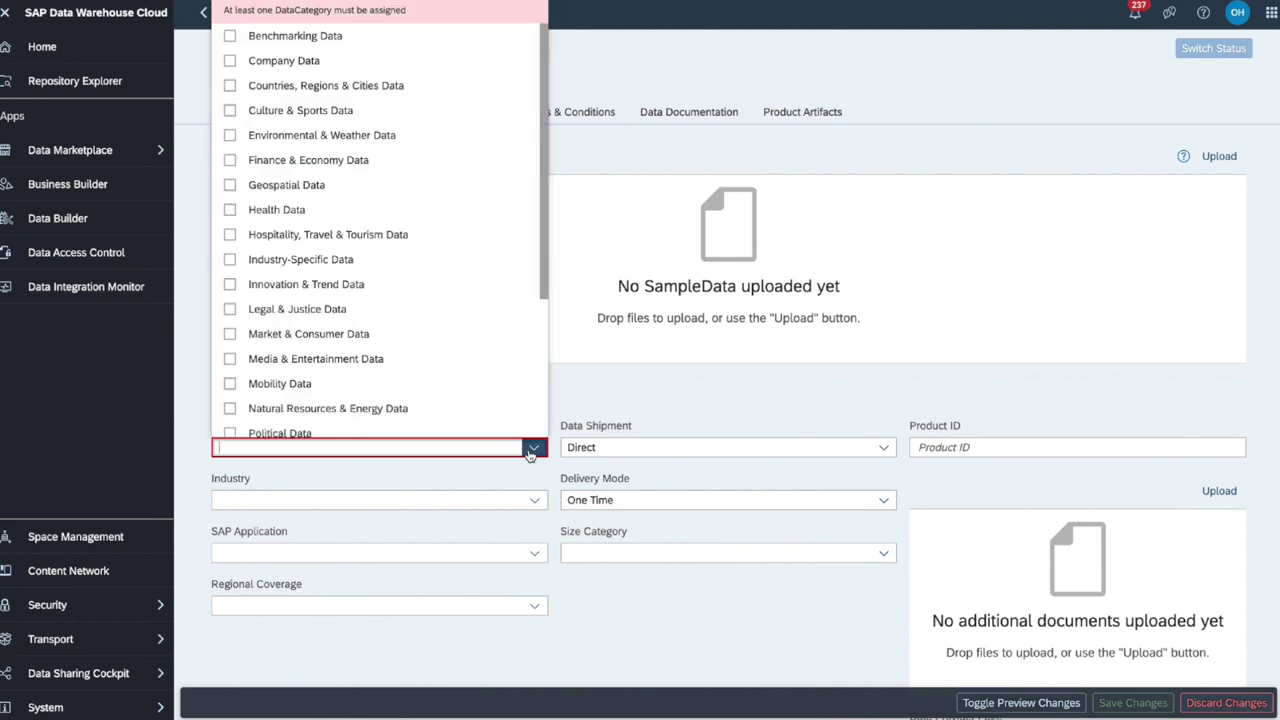
{"action": "type", "text": "Countries, Regions & Cities Data"}
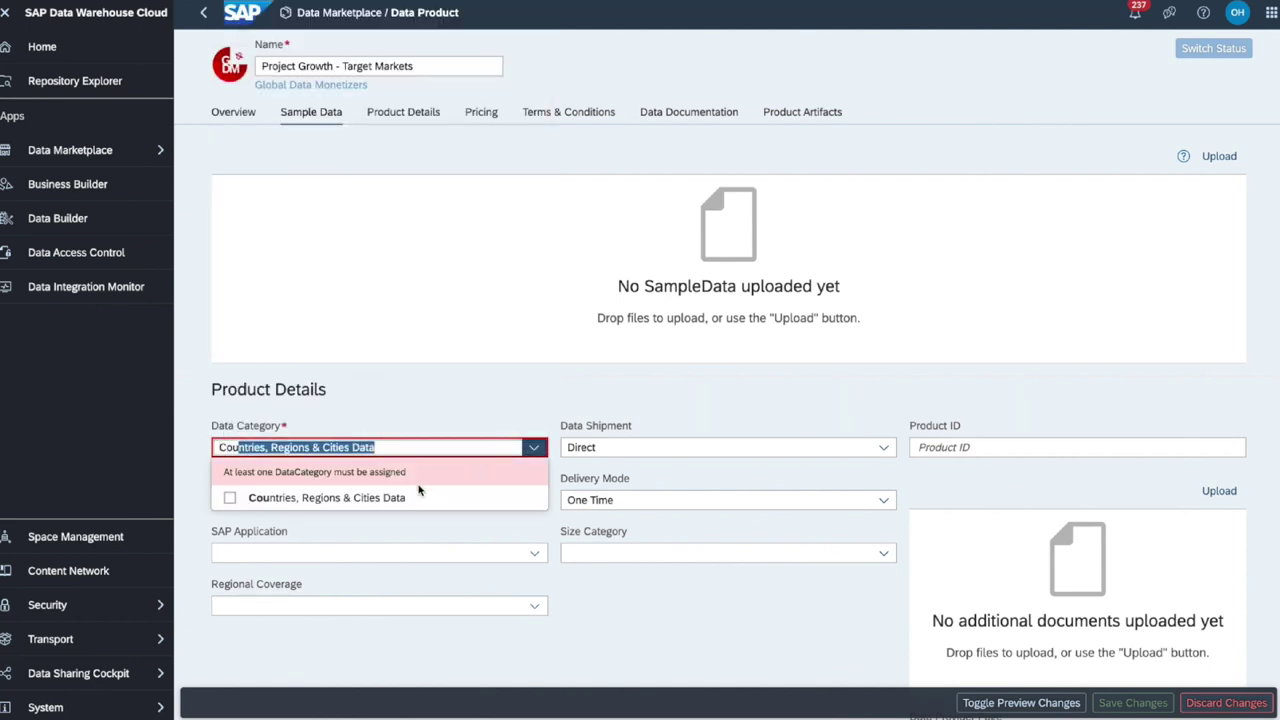
{"action": "left_click", "coordinate": [424, 492]}
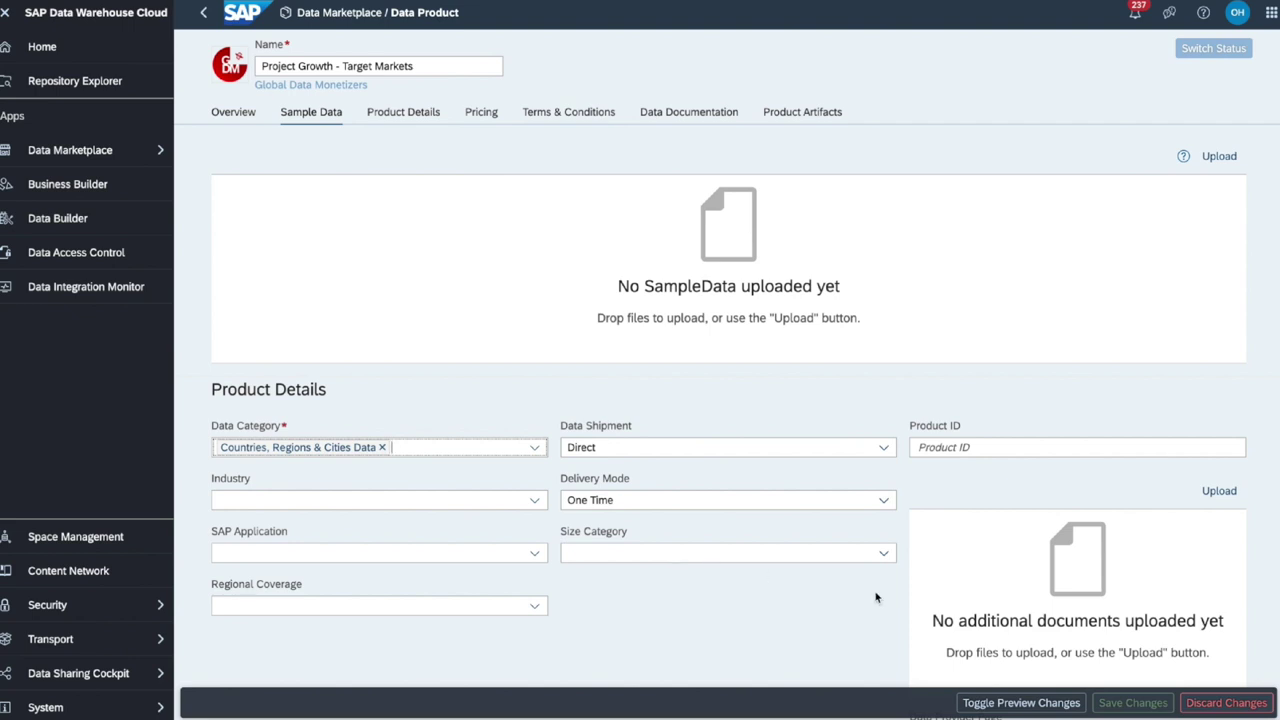
Enter 'As discussed in contract' as the pricing description.
{"action": "scroll", "coordinate": [876, 597], "scroll_direction": "down", "scroll_amount": 5}
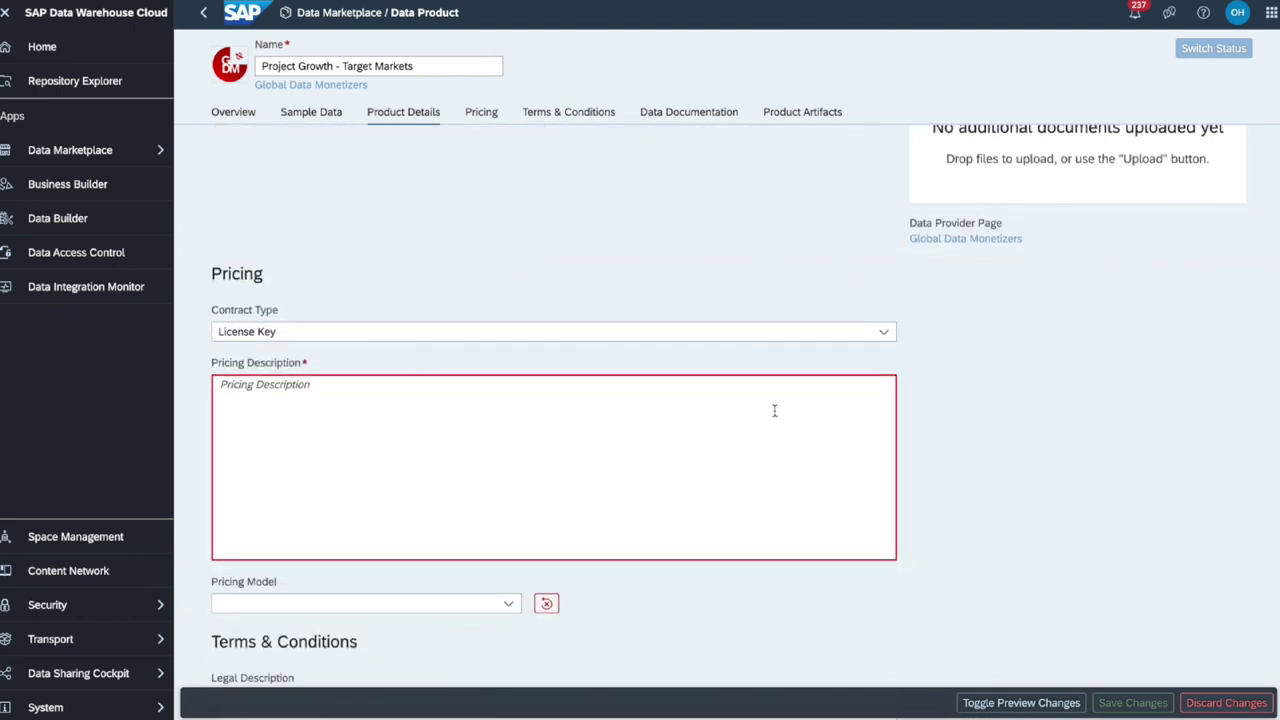
{"action": "left_click", "coordinate": [774, 411]}
{"action": "type", "text": "As discussed in co"}
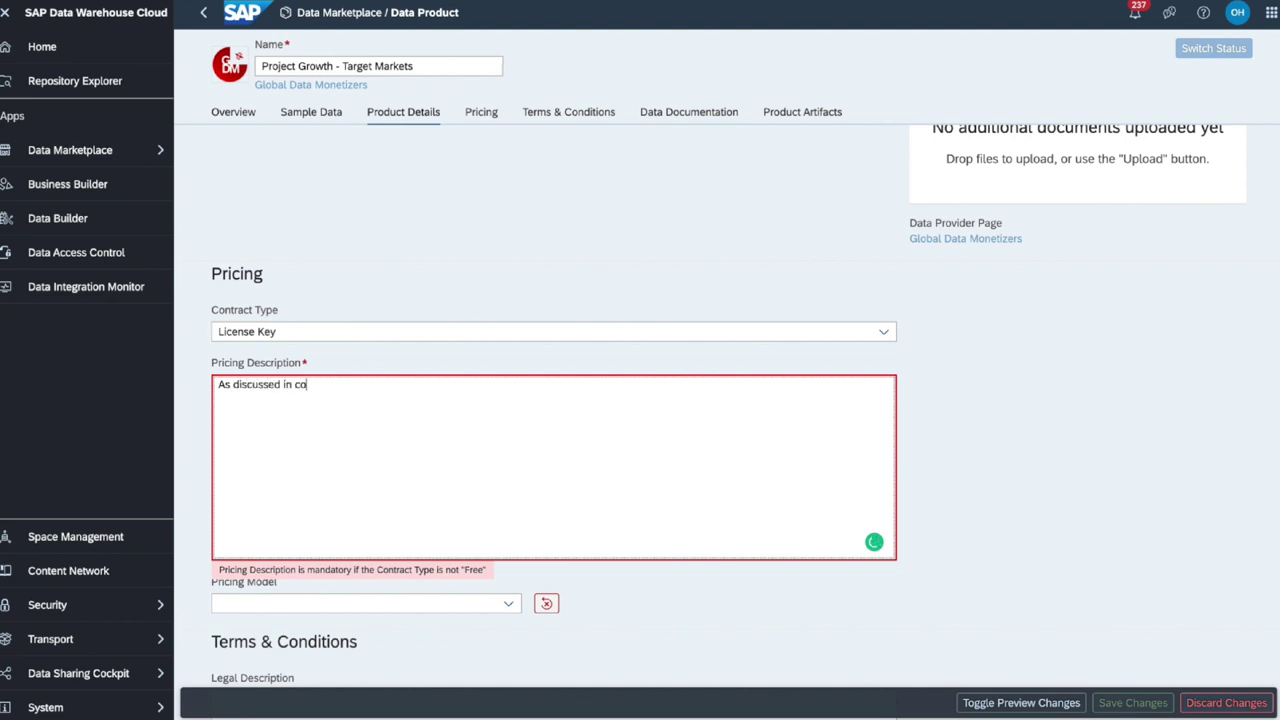
{"action": "left_click", "coordinate": [1057, 420]}
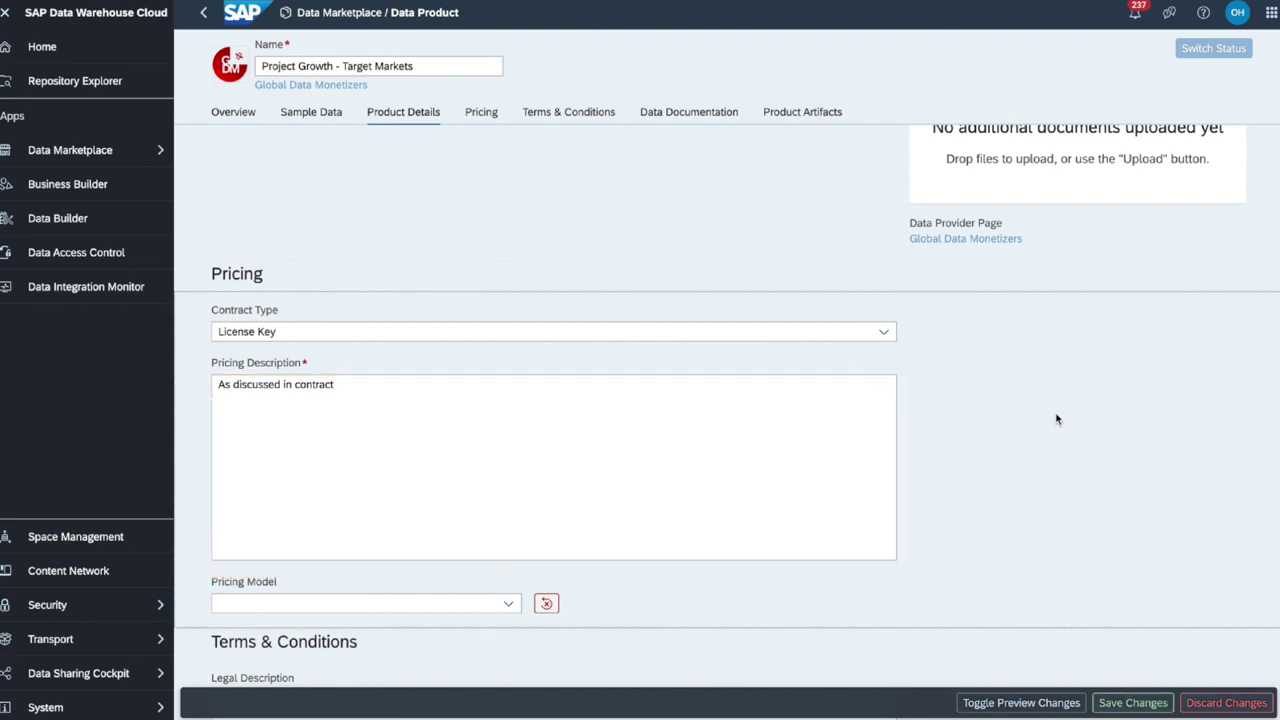
{"action": "scroll", "coordinate": [1057, 419], "scroll_direction": "down", "scroll_amount": 7}
Set artifact space PROJECTGROWTH and add the 2025 Target Markets Basis view as an artifact.
{"action": "scroll", "coordinate": [1057, 420], "scroll_direction": "down", "scroll_amount": 3}
{"action": "left_click", "coordinate": [851, 516]}
{"action": "type", "text": "projECTGROWTH"}
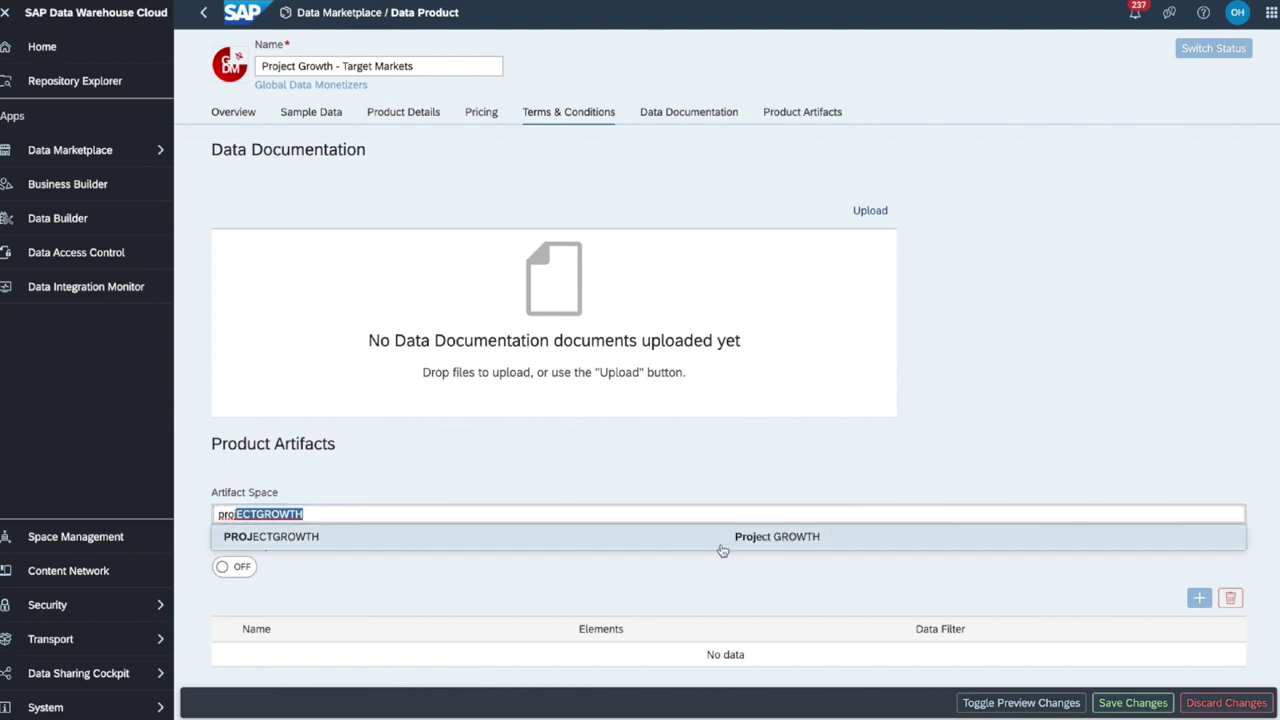
{"action": "left_click", "coordinate": [717, 542]}
{"action": "left_click", "coordinate": [1199, 597]}
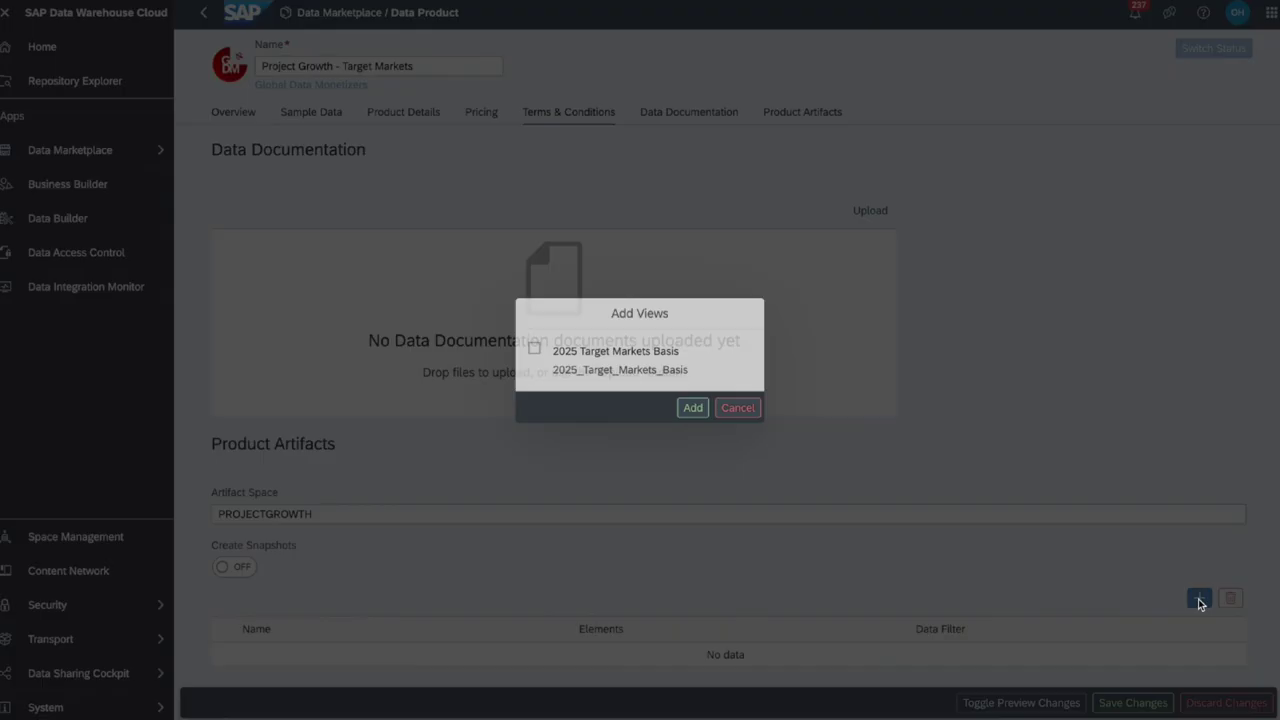
{"action": "left_click", "coordinate": [531, 350]}
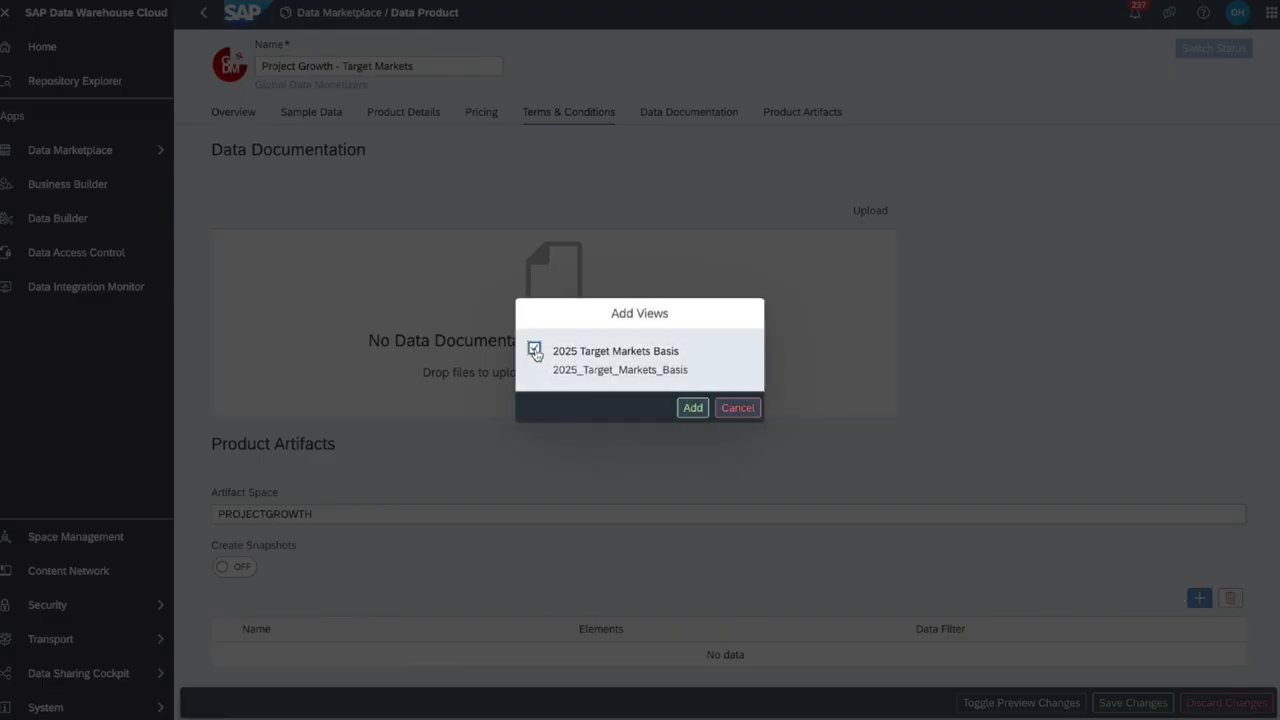
{"action": "left_click", "coordinate": [691, 406]}
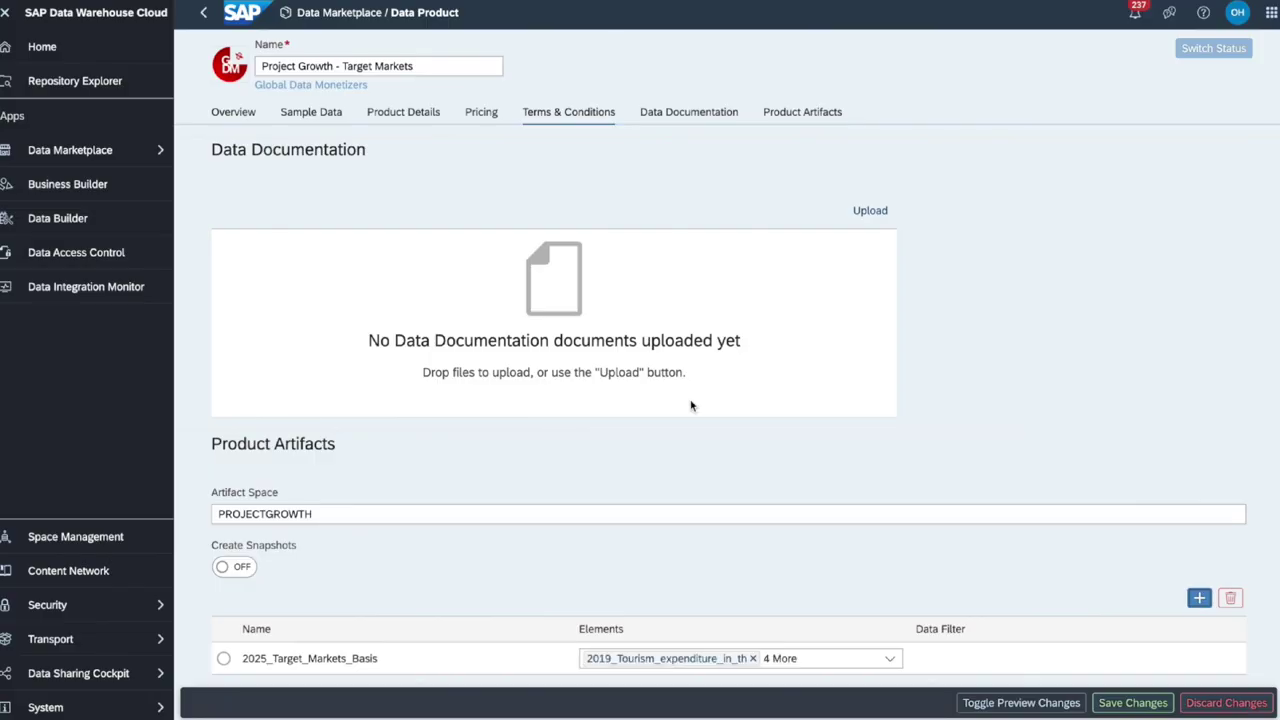
Review the 2025_Target_Markets_Basis artifact's included elements and save all data product changes.
{"action": "scroll", "coordinate": [538, 503], "scroll_direction": "down", "scroll_amount": 2}
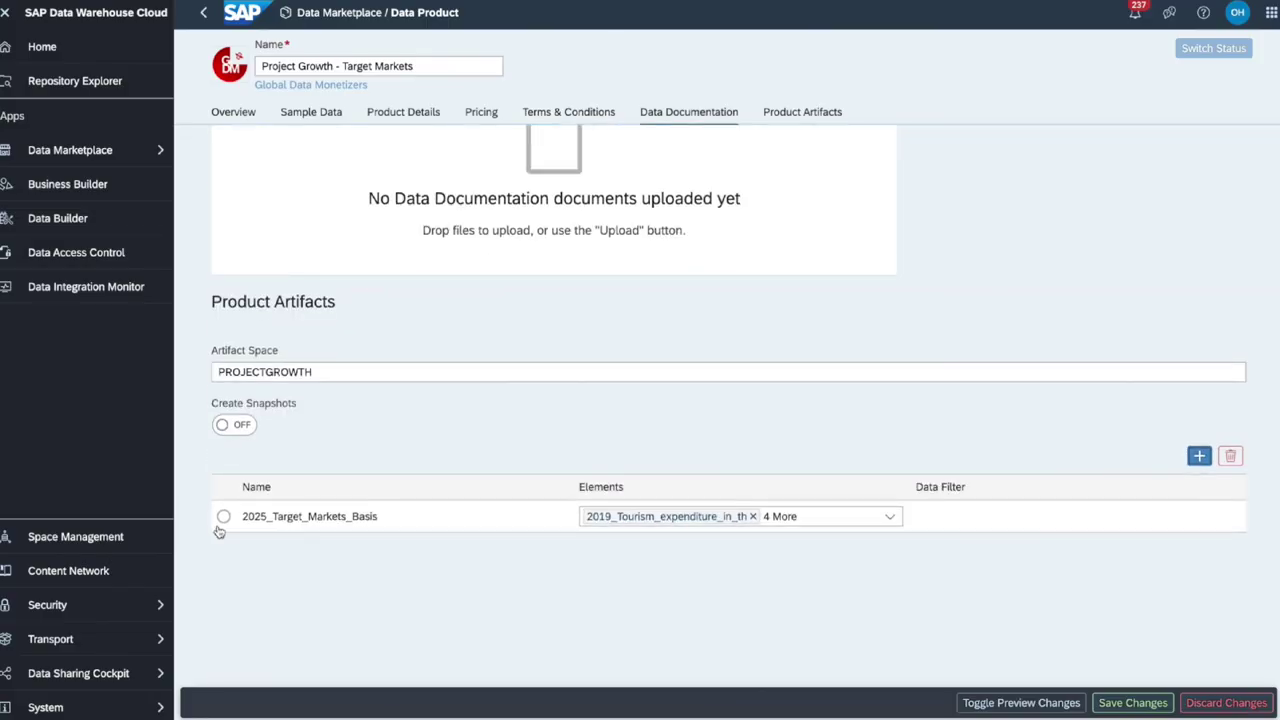
{"action": "left_click", "coordinate": [223, 517]}
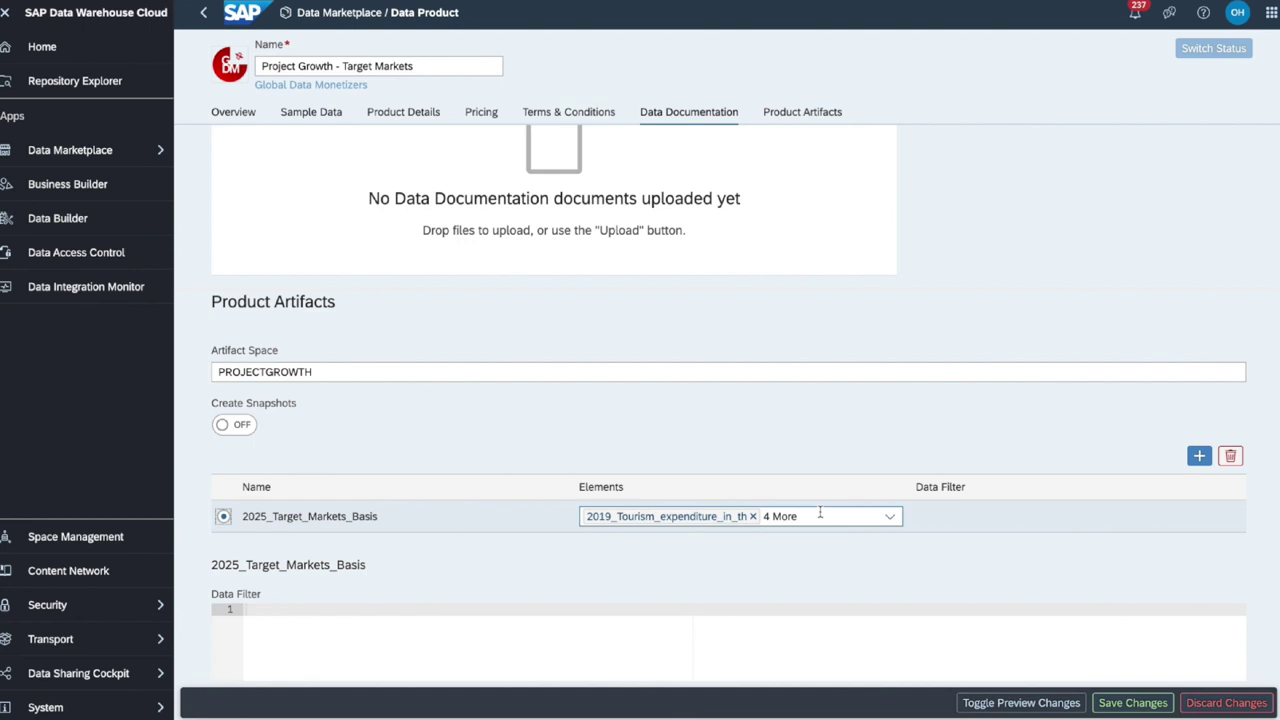
{"action": "left_click", "coordinate": [889, 517]}
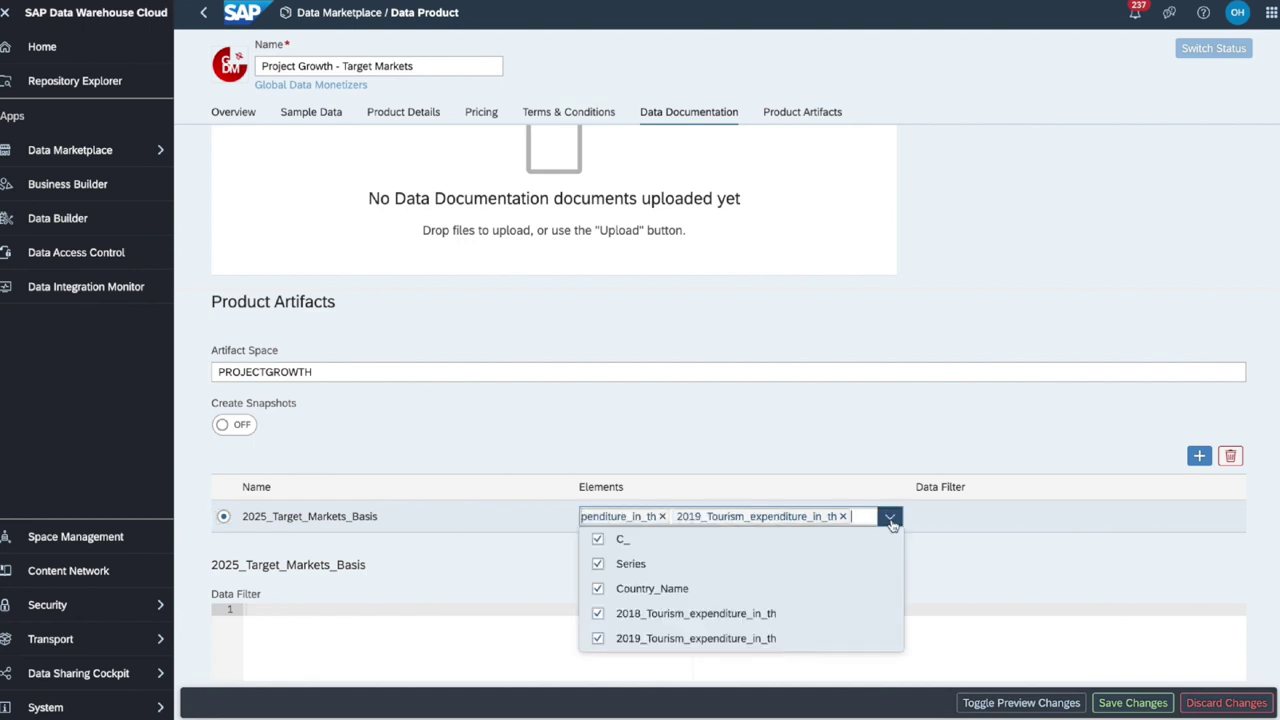
{"action": "left_click", "coordinate": [890, 518]}
{"action": "left_click", "coordinate": [808, 594]}
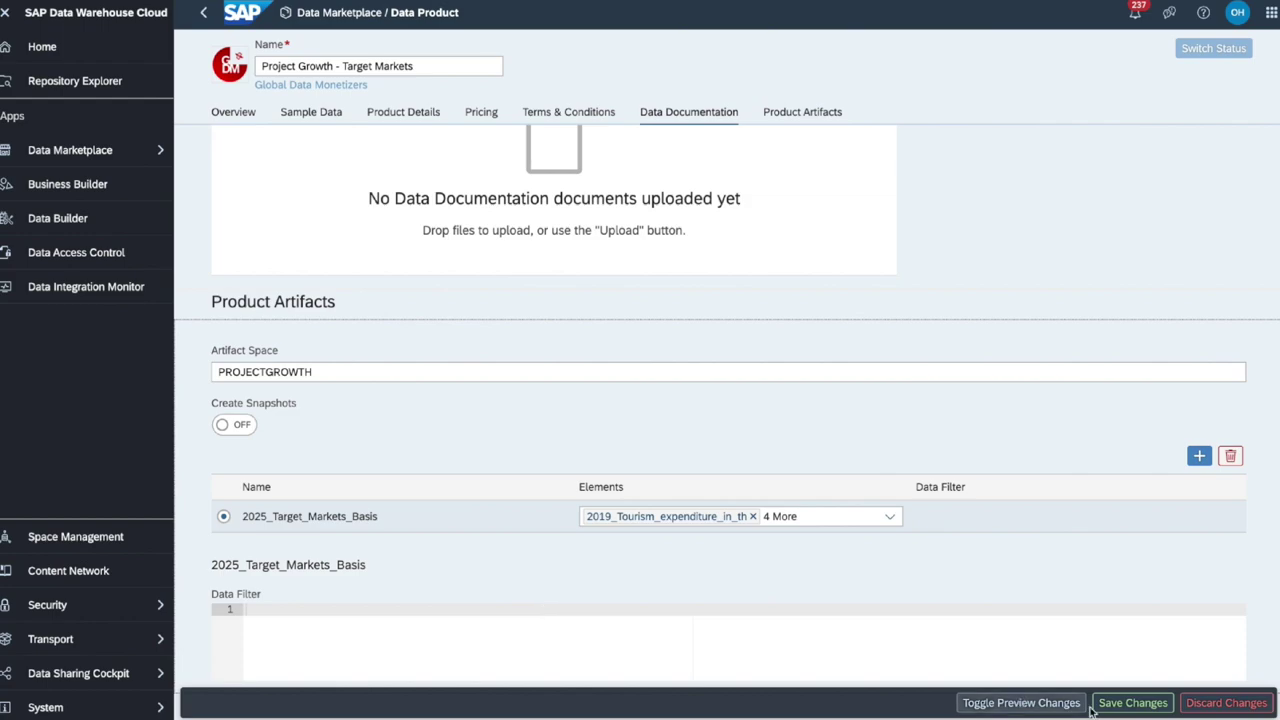
{"action": "left_click", "coordinate": [1124, 705]}
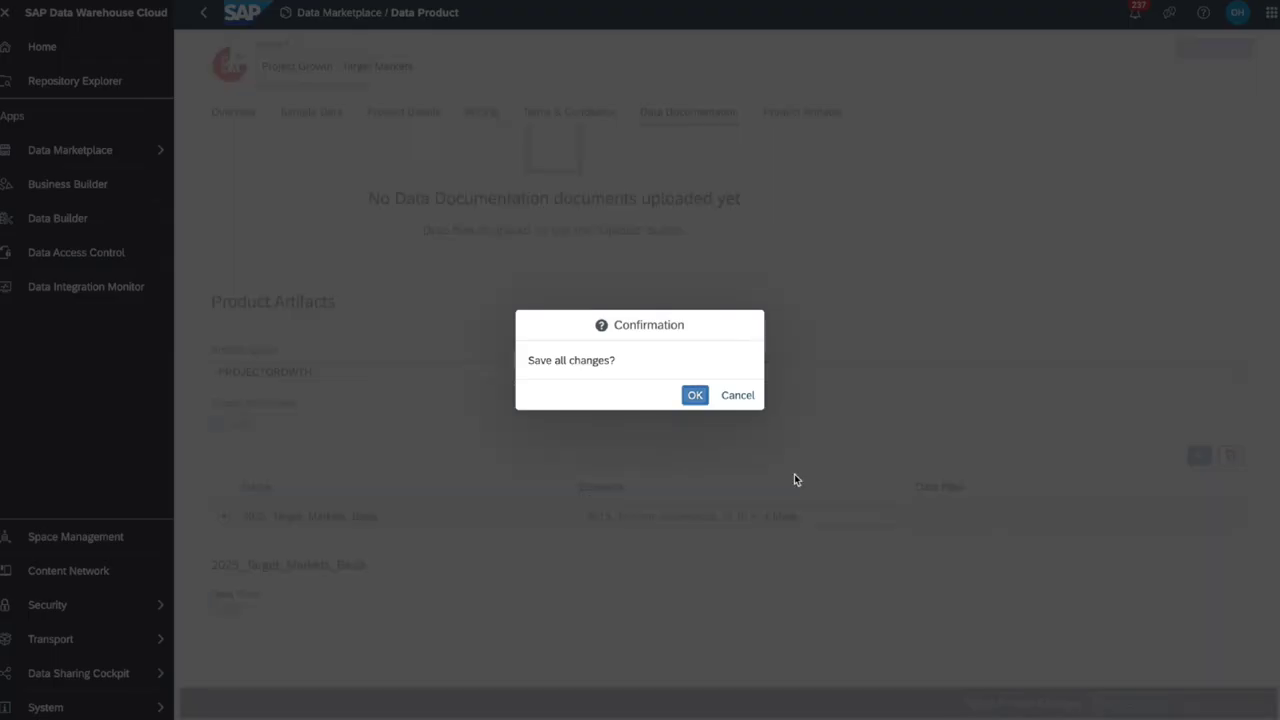
{"action": "left_click", "coordinate": [699, 395]}
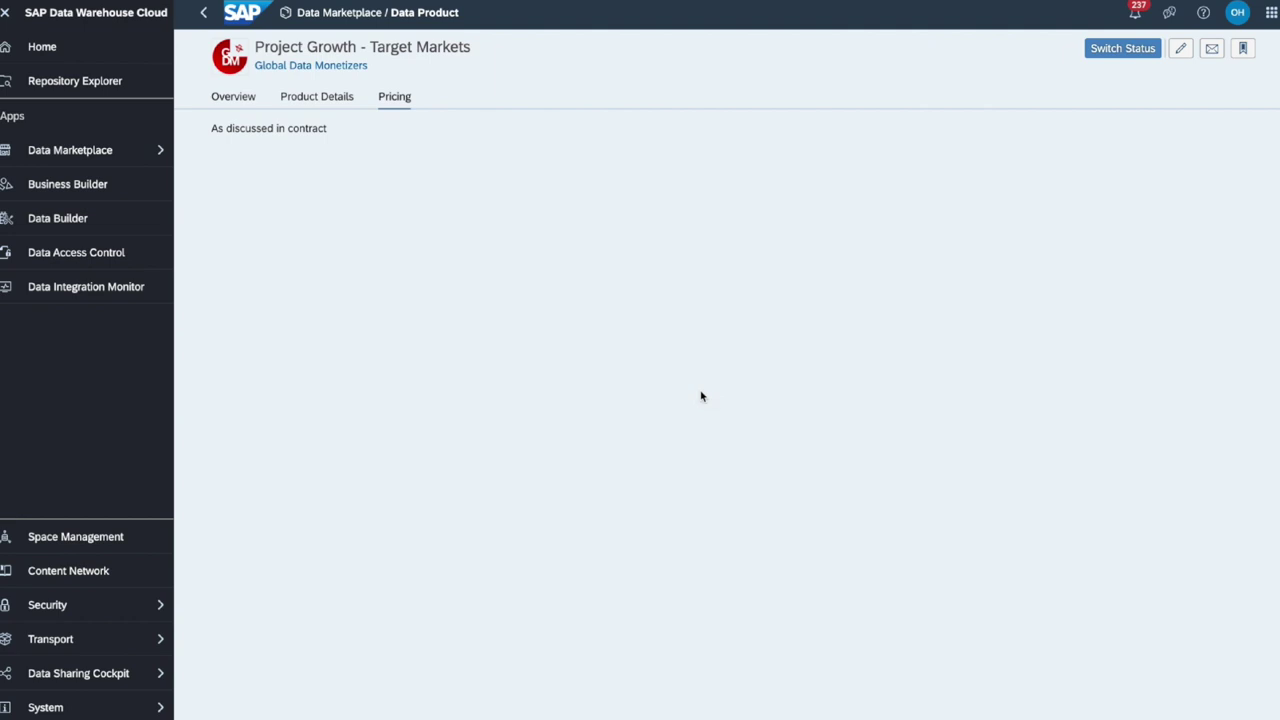
Switch the product's lifecycle status from Draft to Listed and confirm.
{"action": "scroll", "coordinate": [701, 397], "scroll_direction": "up", "scroll_amount": 3}
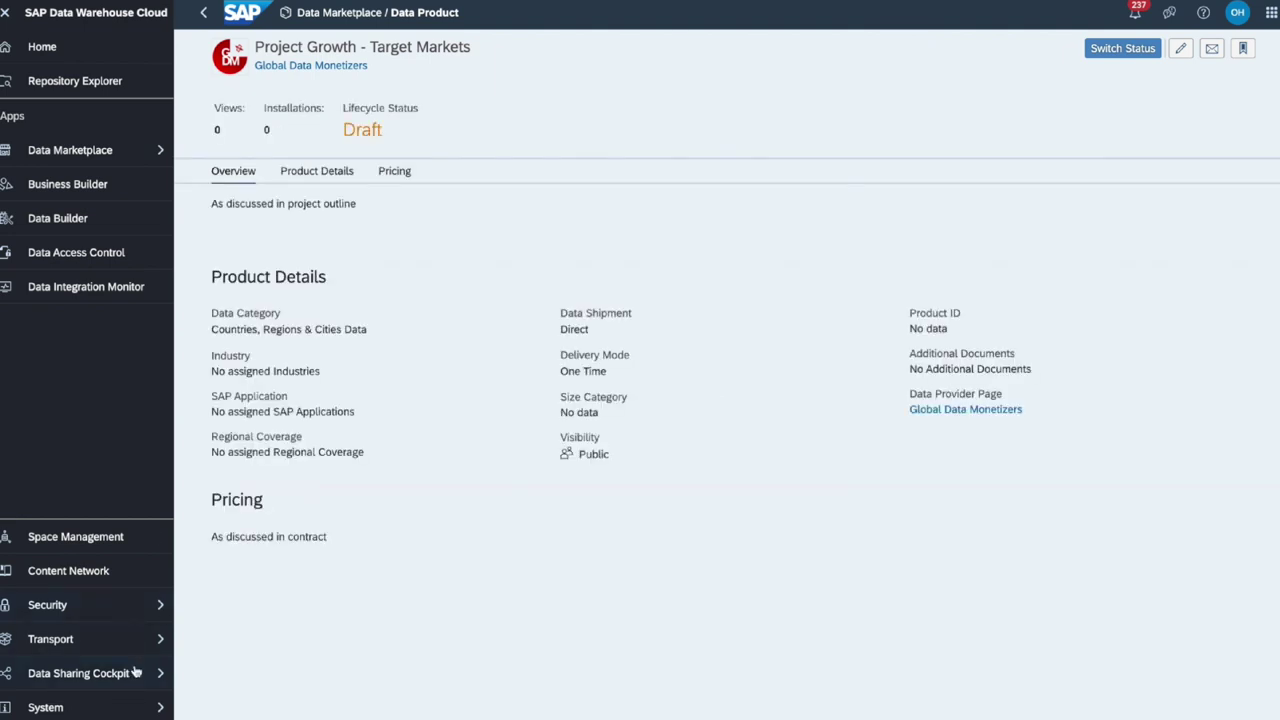
{"action": "left_click", "coordinate": [1117, 60]}
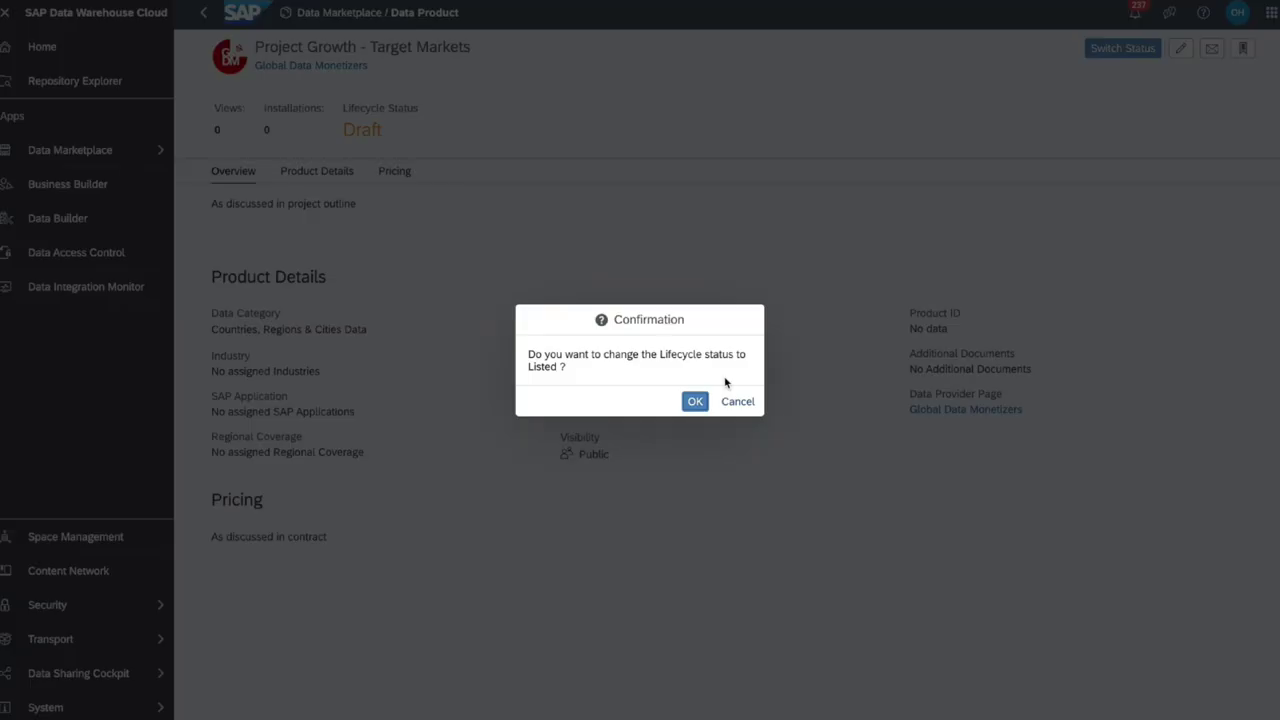
{"action": "left_click", "coordinate": [695, 401]}
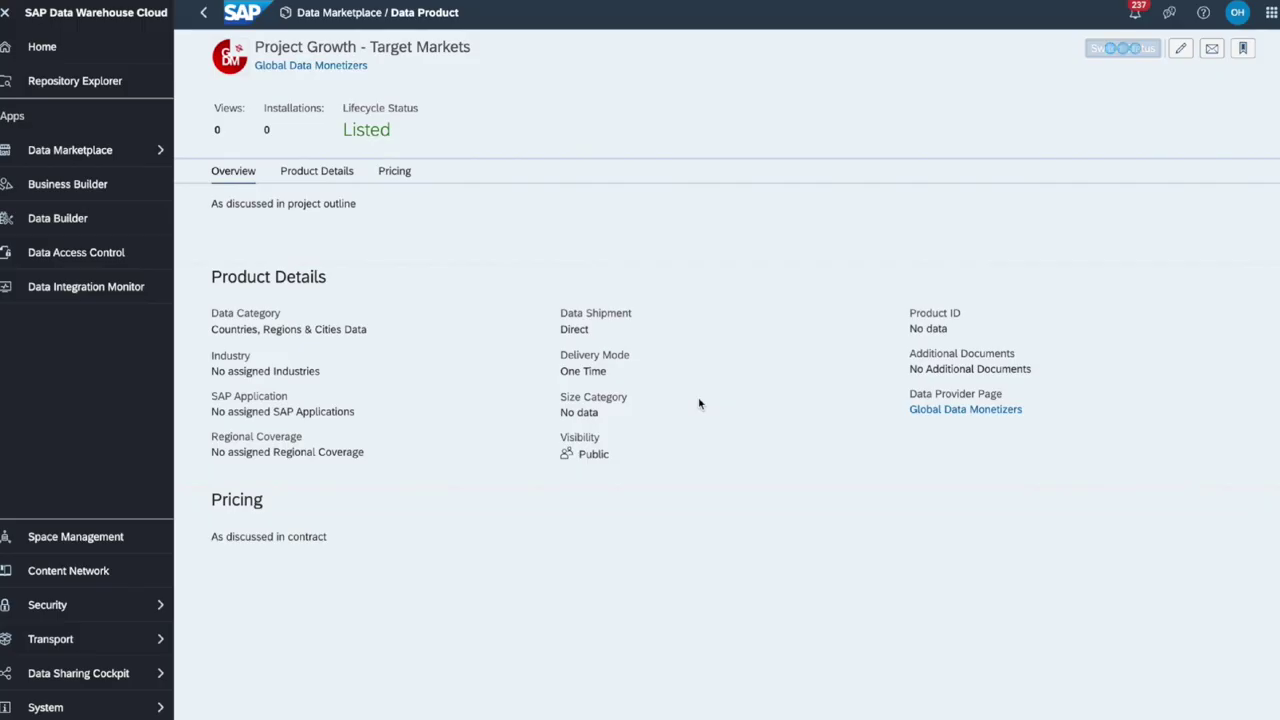
In License Management, start a new license with reference Project Growth and the customer company.
{"action": "left_click", "coordinate": [160, 677]}
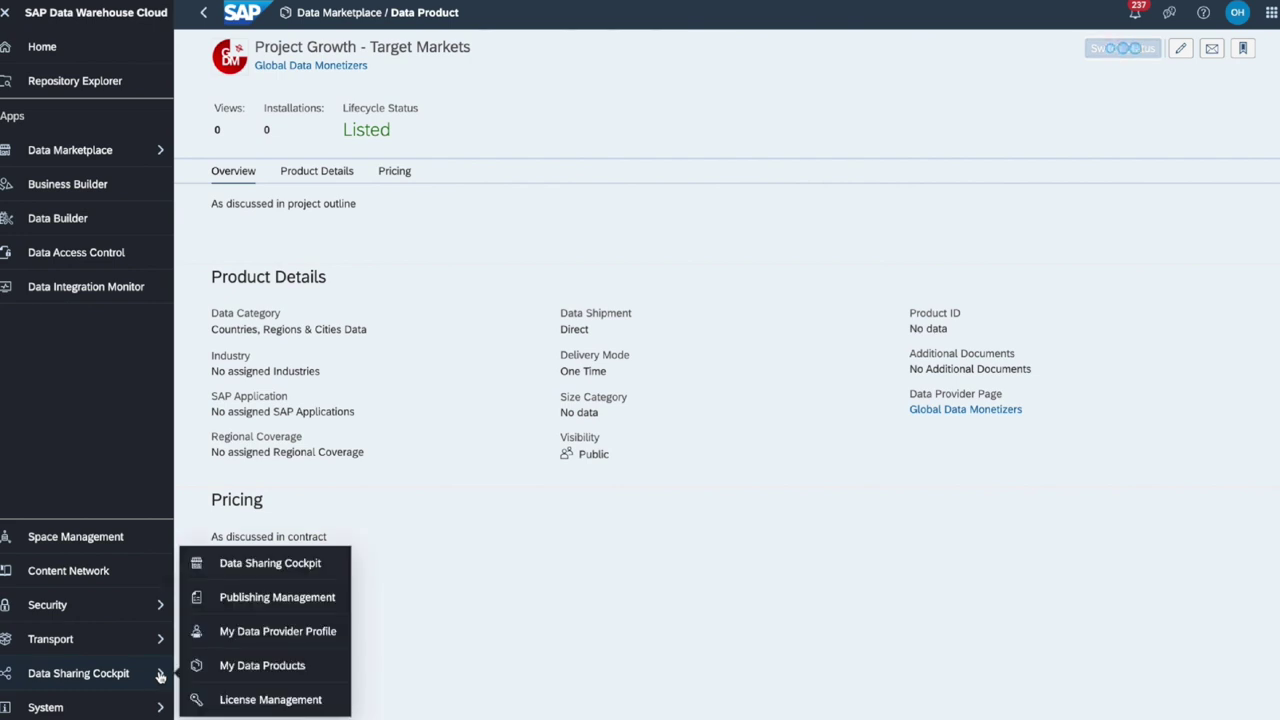
{"action": "left_click", "coordinate": [230, 700]}
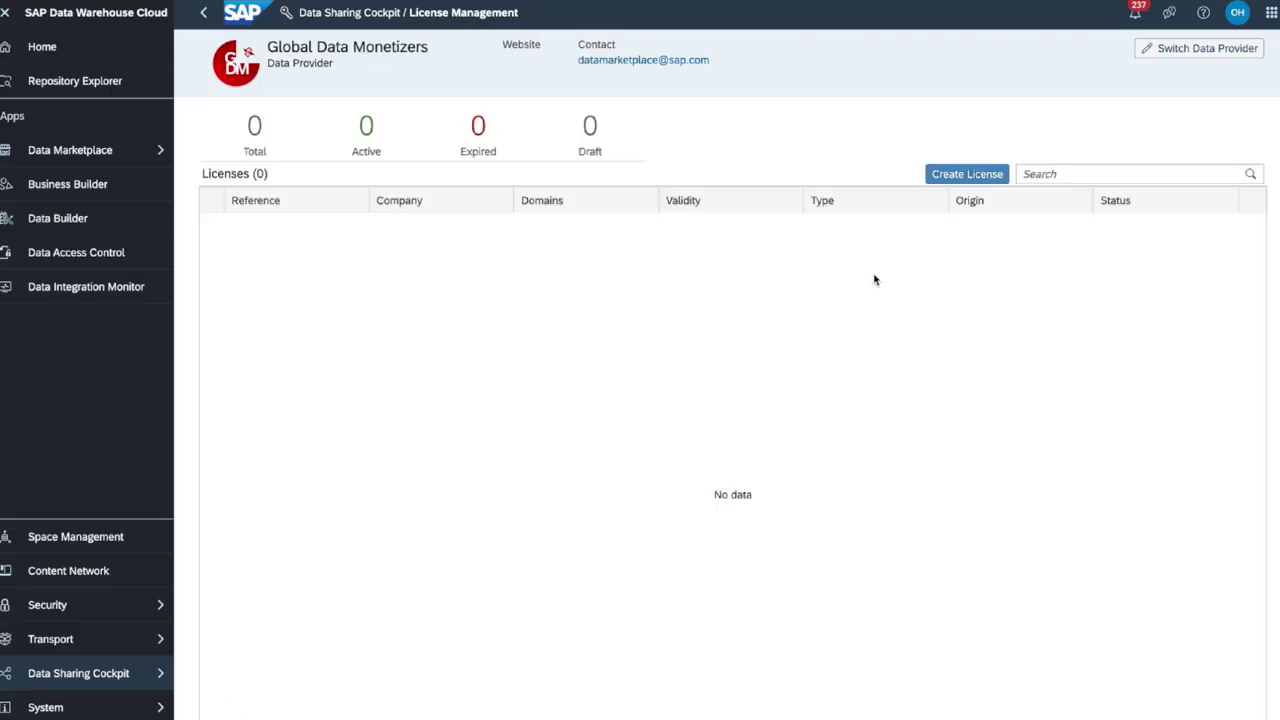
{"action": "left_click", "coordinate": [942, 177]}
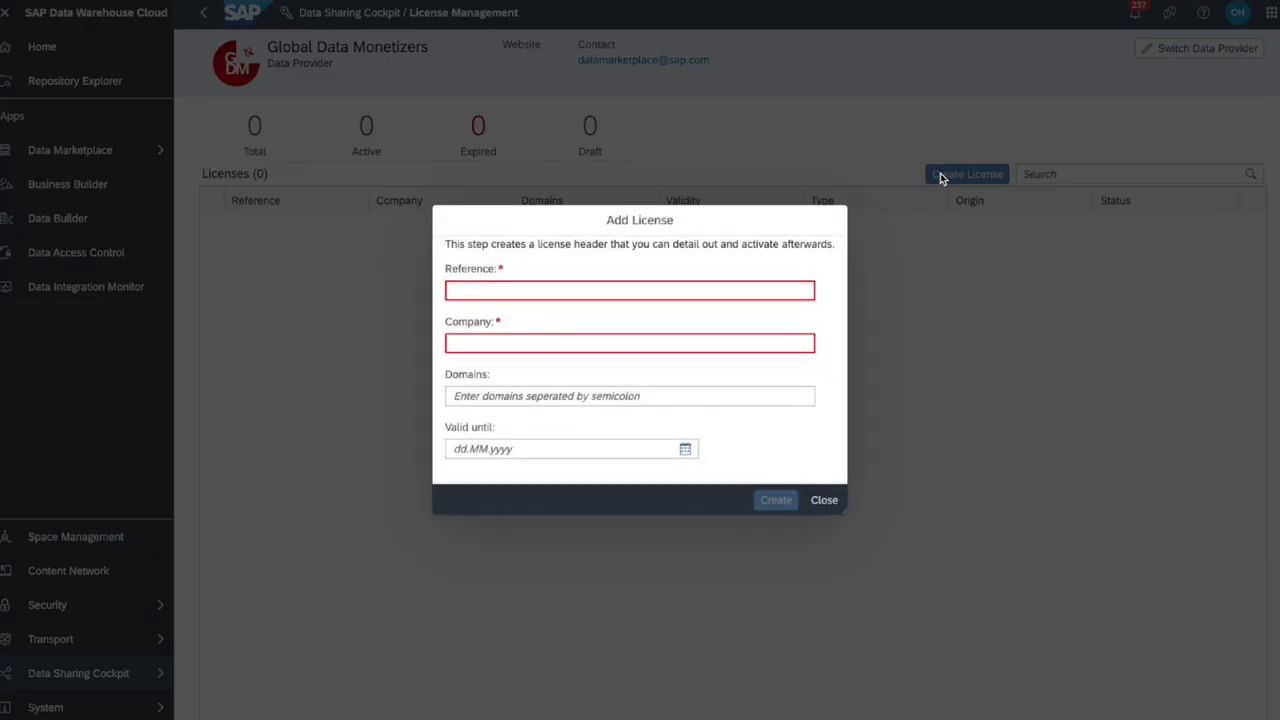
{"action": "left_click", "coordinate": [608, 289]}
{"action": "type", "text": "Project Growth"}
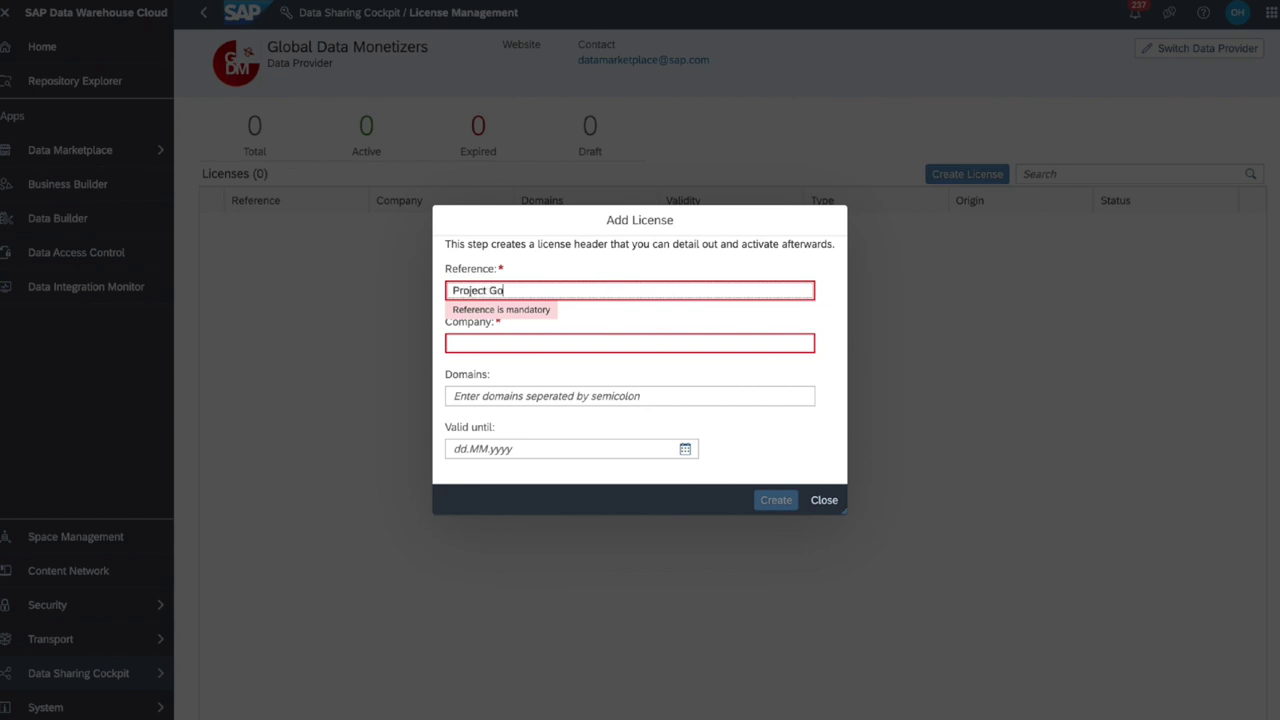
{"action": "left_click", "coordinate": [623, 341]}
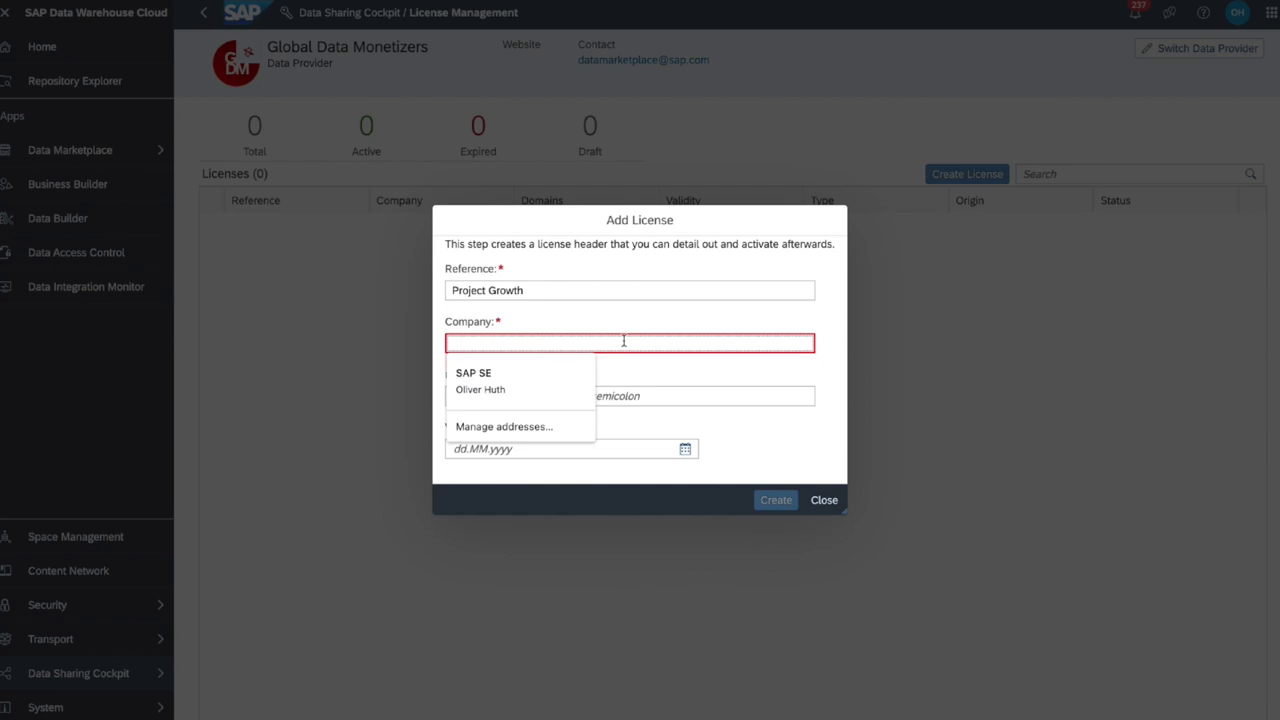
{"action": "type", "text": "SAP"}
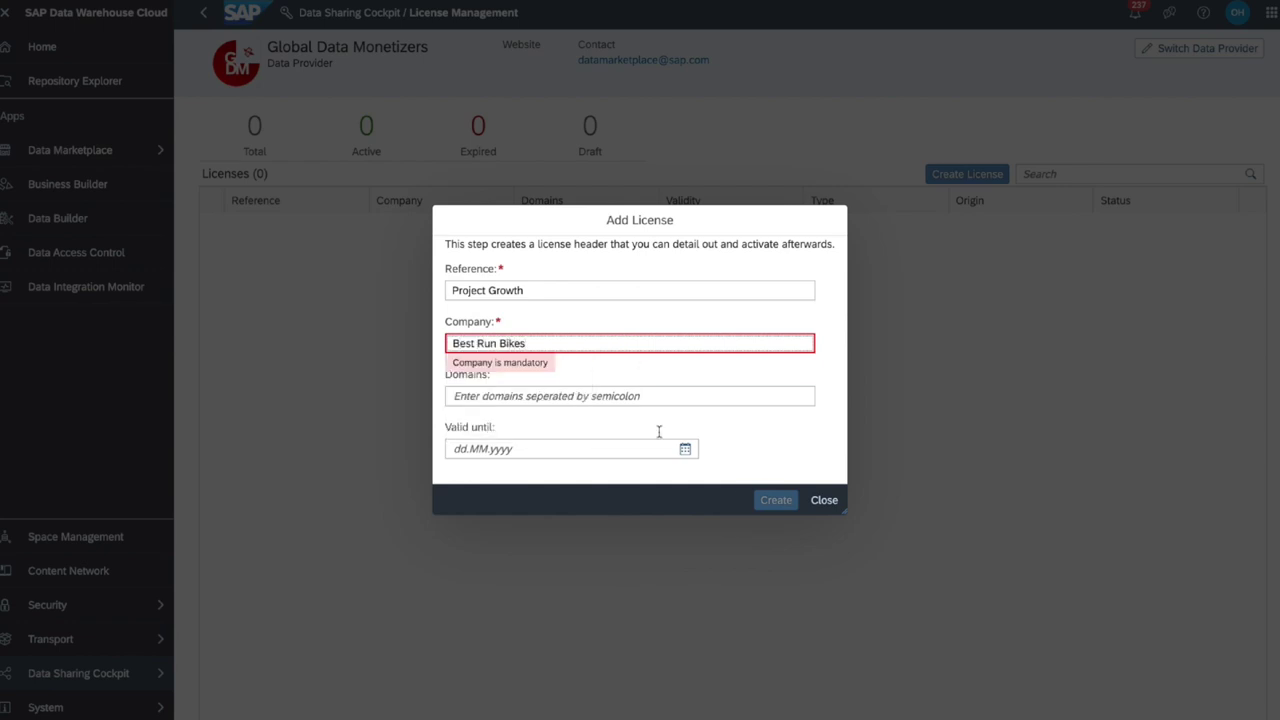
Make the license valid until 31.12.2021 and create it as a draft.
{"action": "left_click", "coordinate": [685, 449]}
{"action": "left_click", "coordinate": [638, 478]}
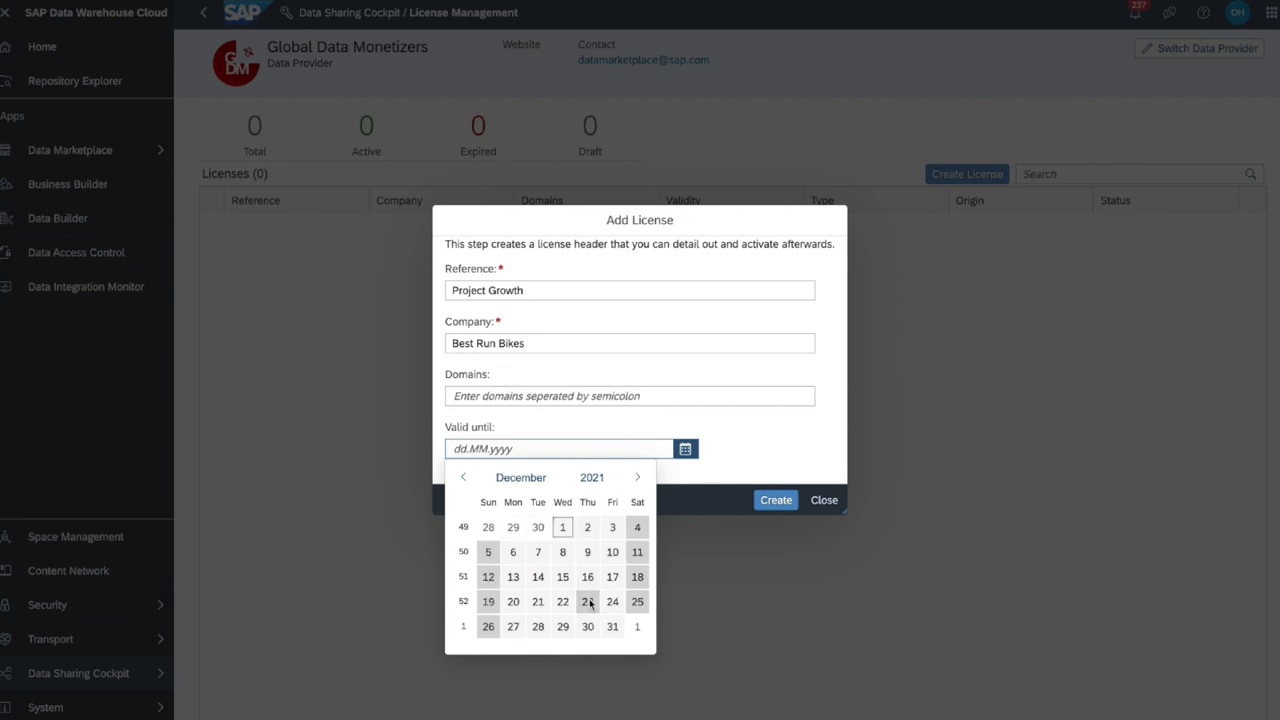
{"action": "left_click", "coordinate": [612, 626]}
{"action": "left_click", "coordinate": [771, 496]}
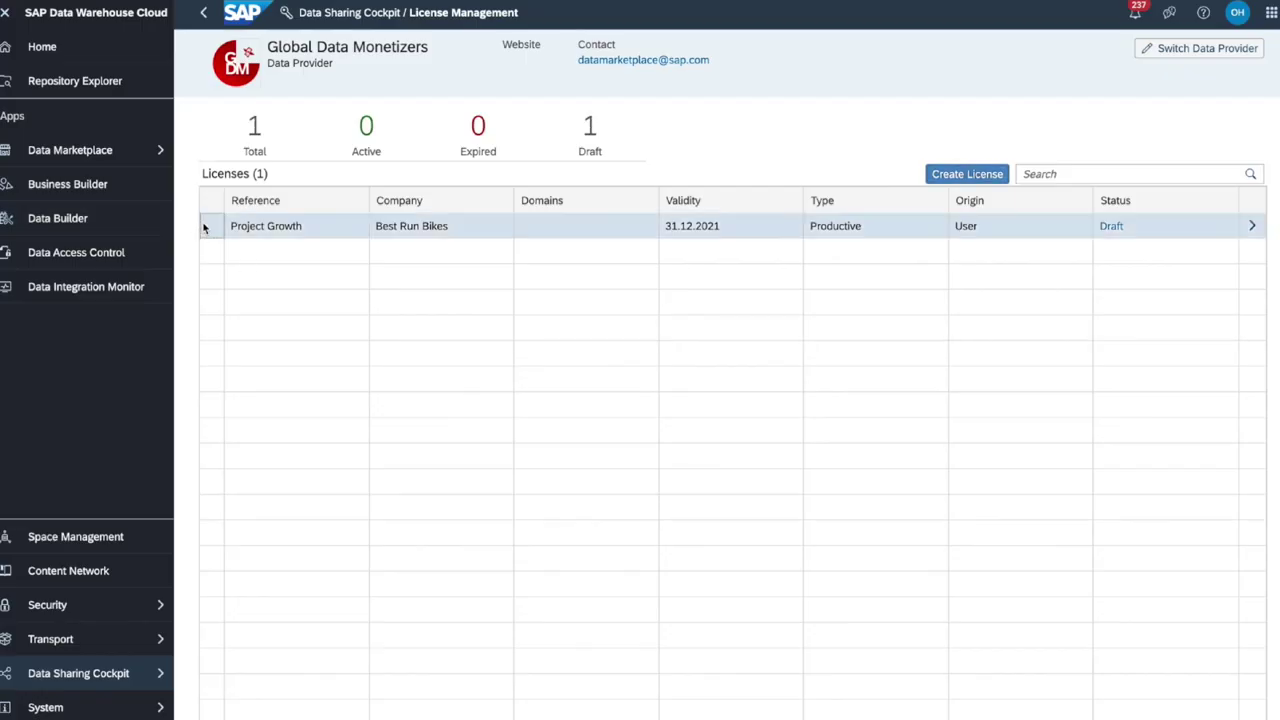
Add Project Growth - Target Markets to the Project Growth license, save, and activate it.
{"action": "left_click", "coordinate": [1245, 222]}
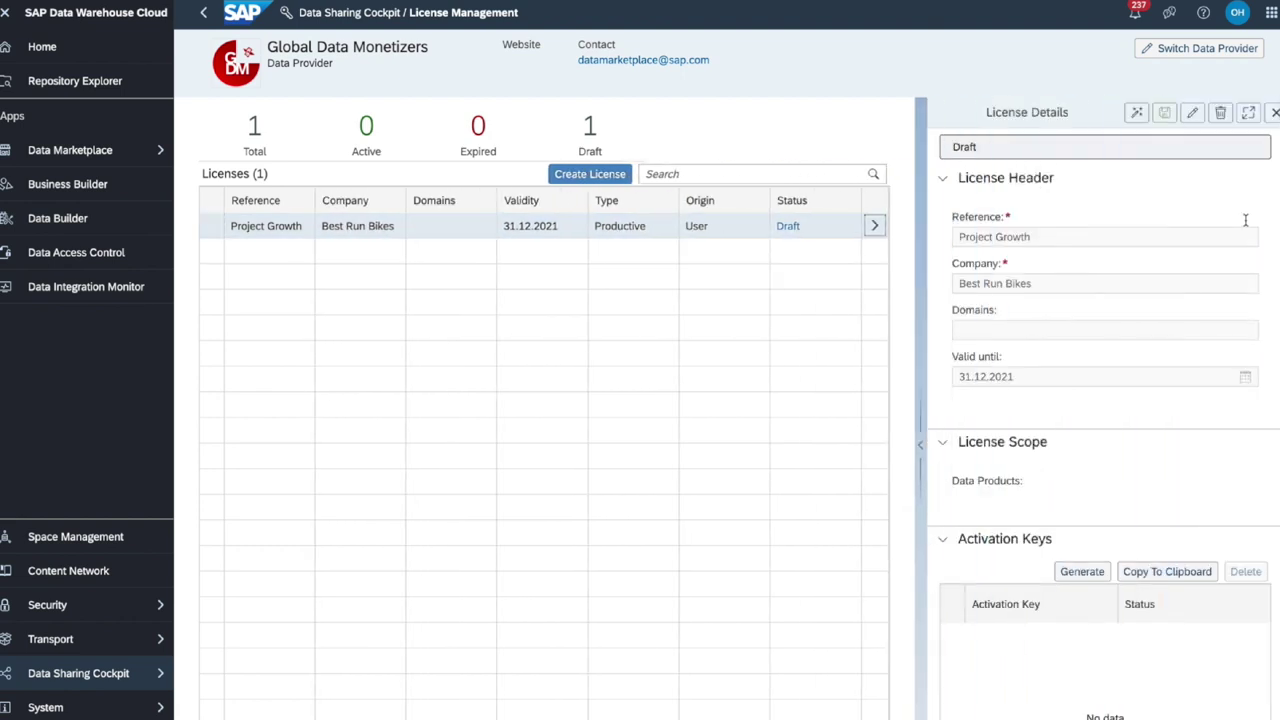
{"action": "left_click", "coordinate": [1192, 112]}
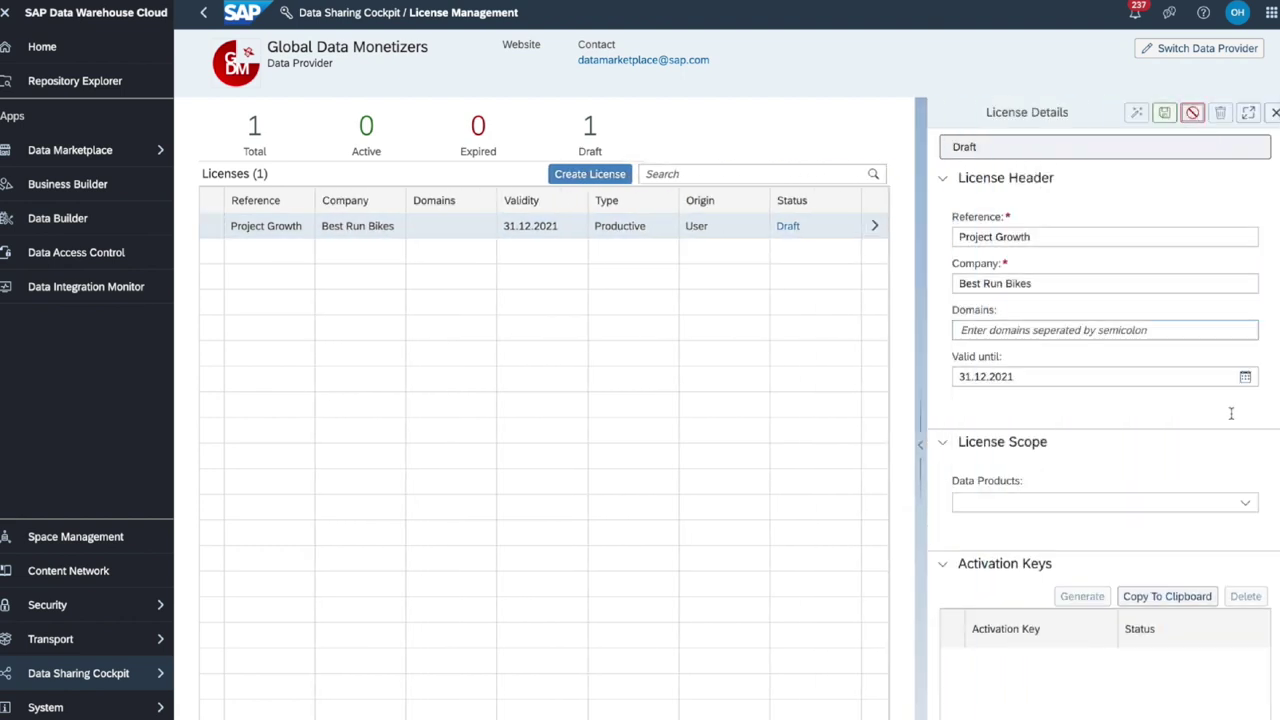
{"action": "left_click", "coordinate": [1245, 502]}
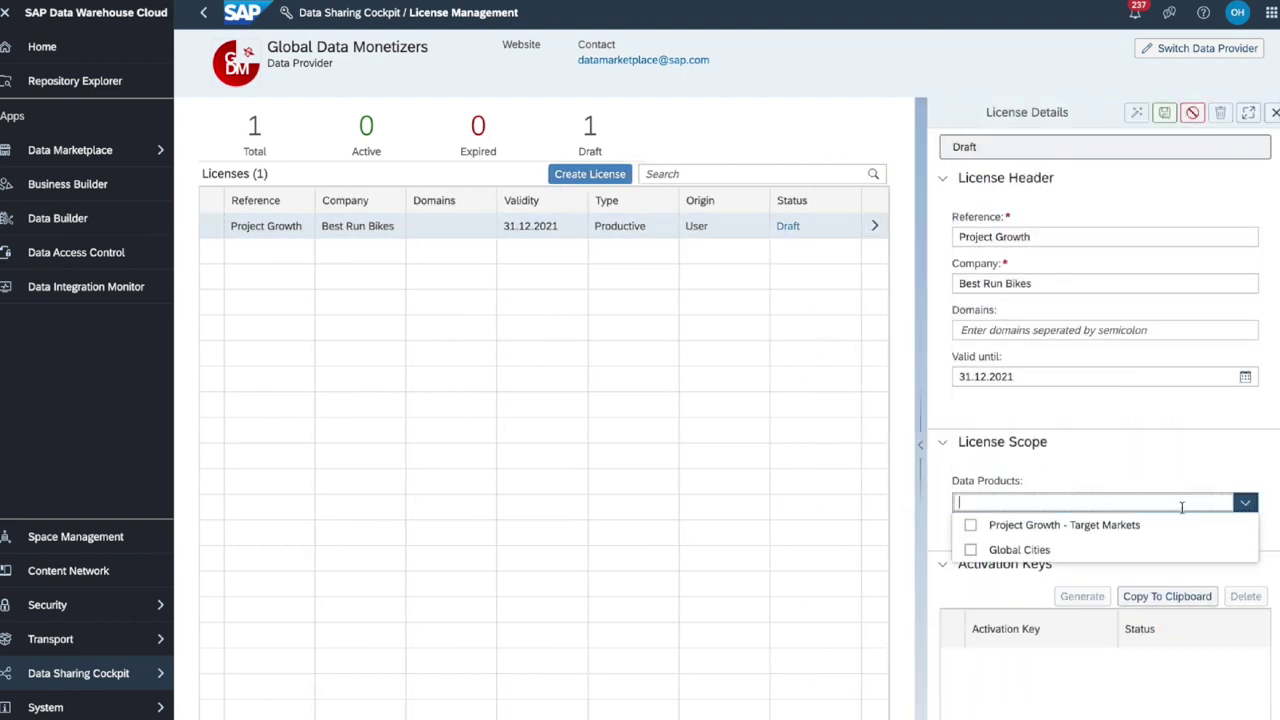
{"action": "left_click", "coordinate": [985, 528]}
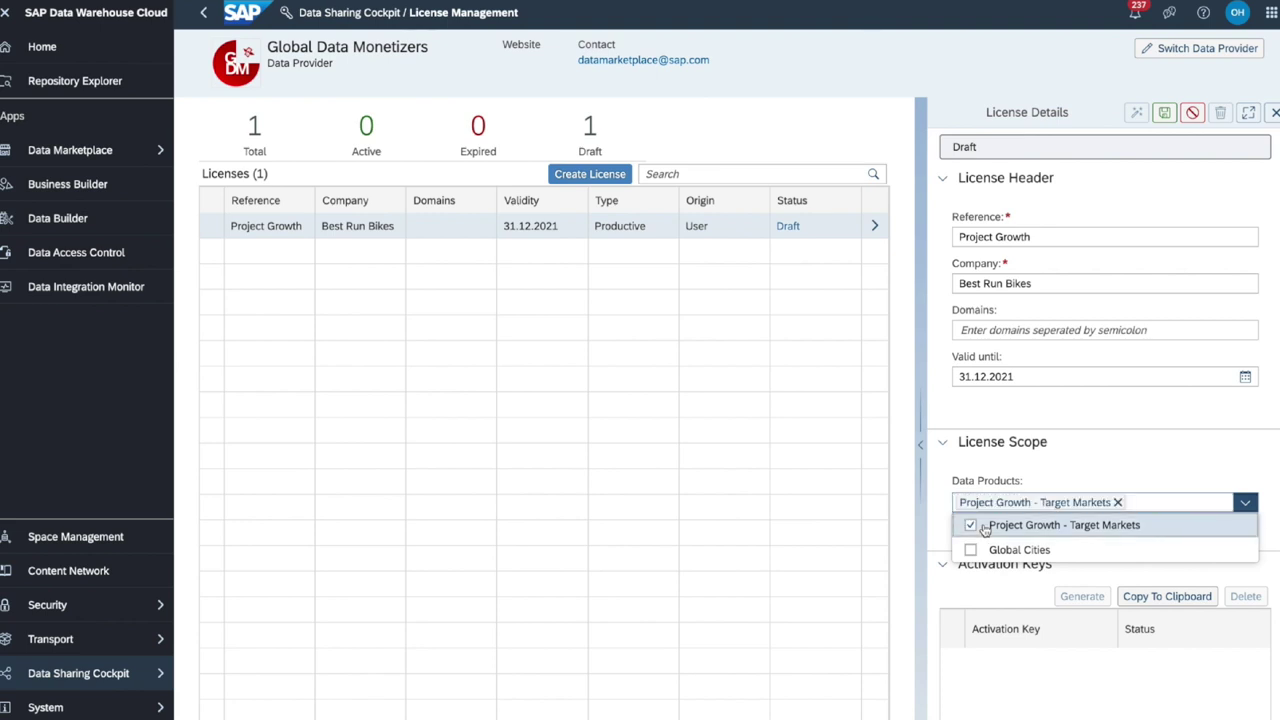
{"action": "left_click", "coordinate": [1076, 576]}
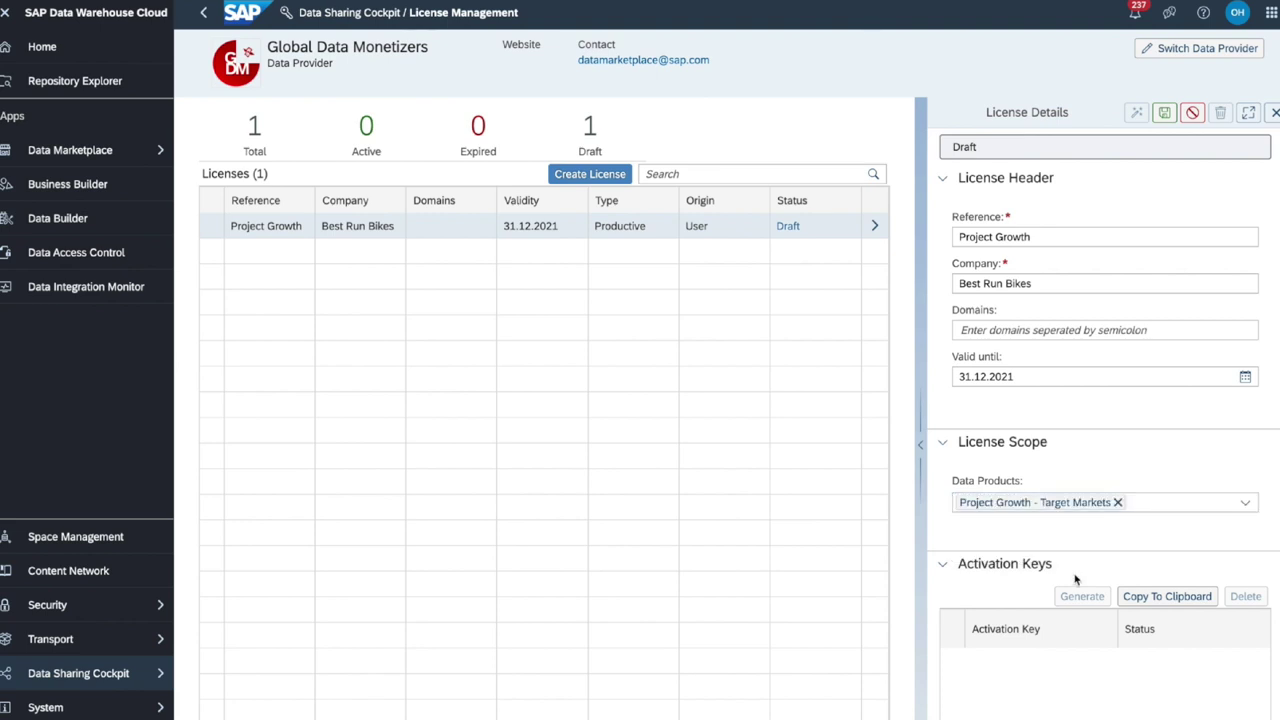
{"action": "left_click", "coordinate": [1165, 112]}
{"action": "left_click", "coordinate": [1137, 113]}
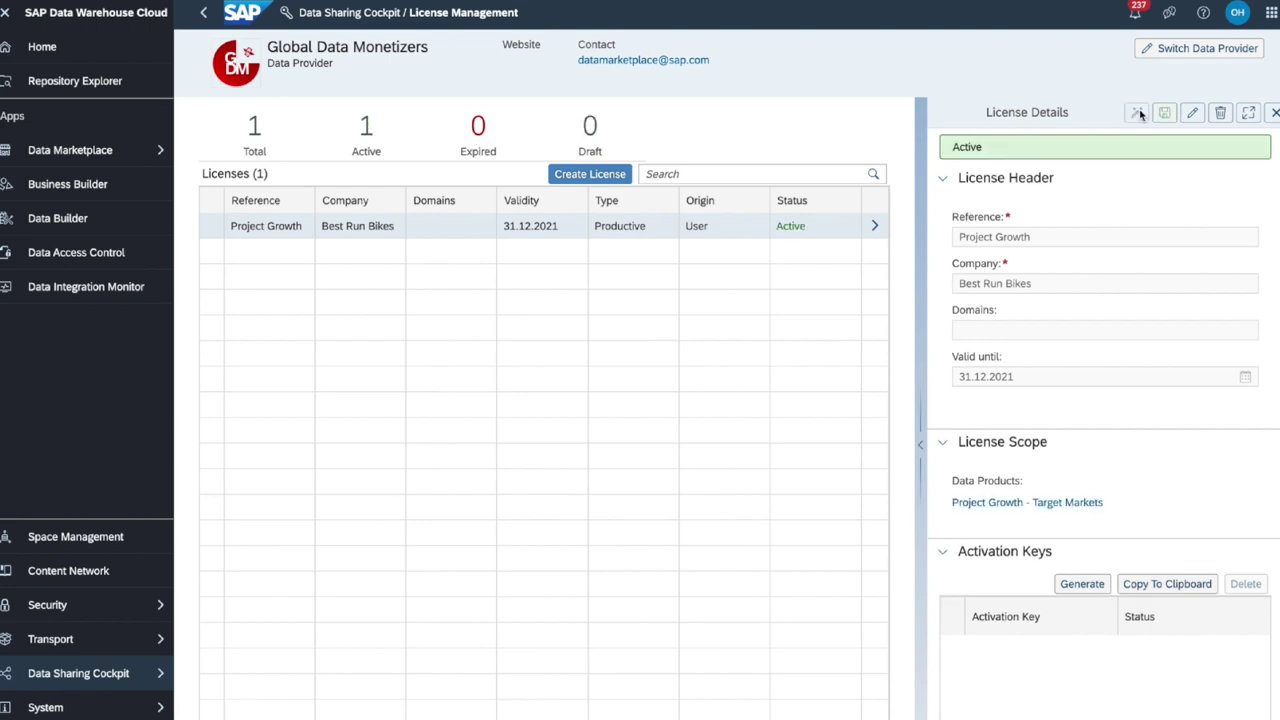
Generate a new activation key for the license and select its text.
{"action": "left_click", "coordinate": [1082, 583]}
{"action": "left_click", "coordinate": [766, 428]}
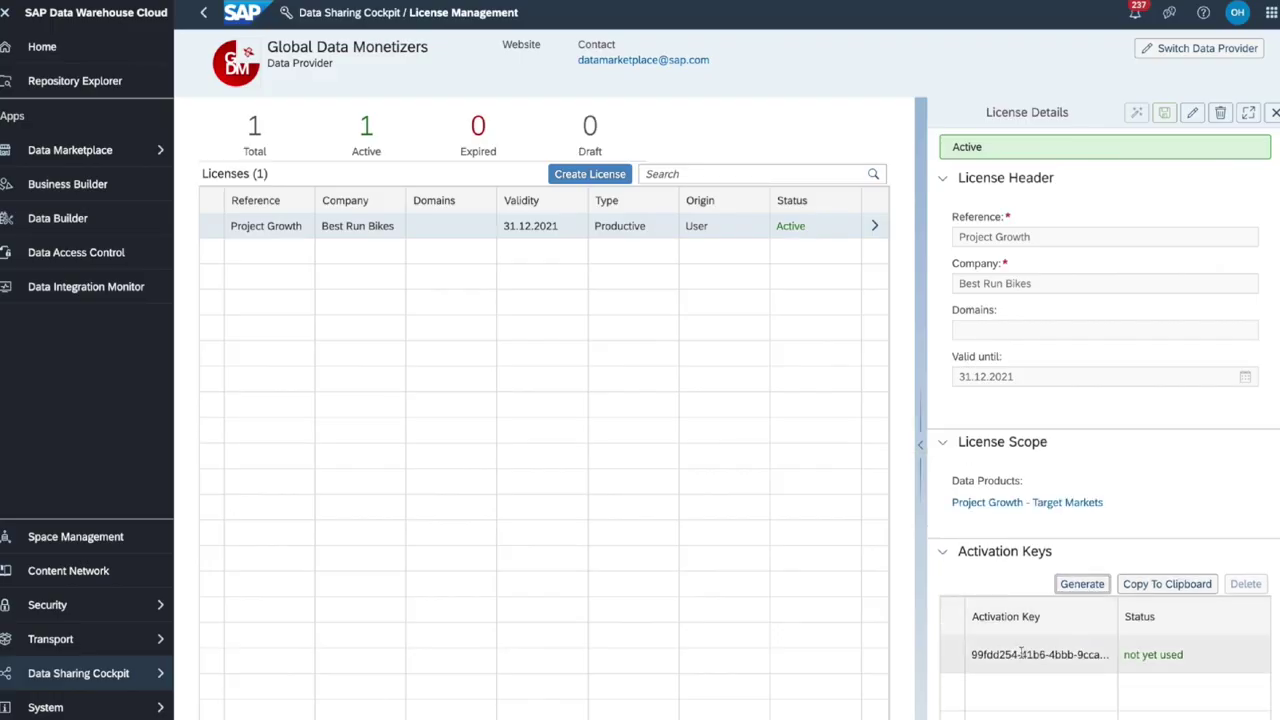
{"action": "triple_click", "coordinate": [1033, 654]}
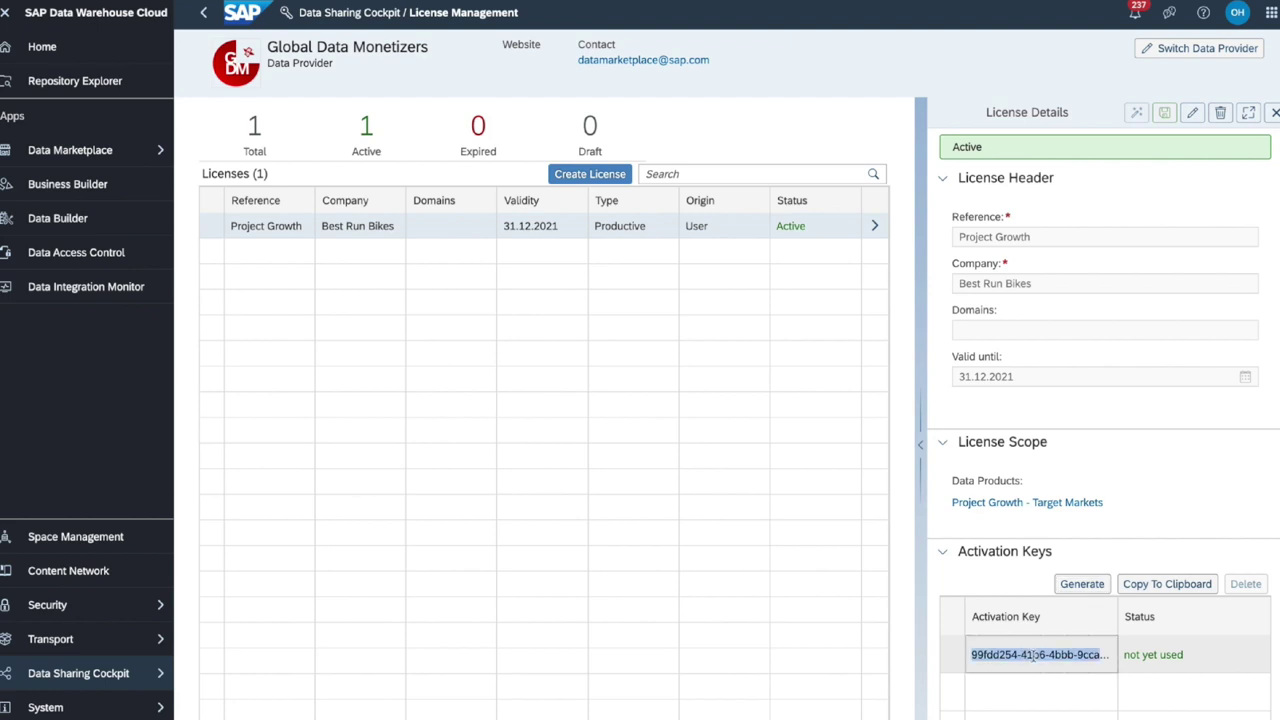
{"action": "left_click", "coordinate": [1111, 464]}
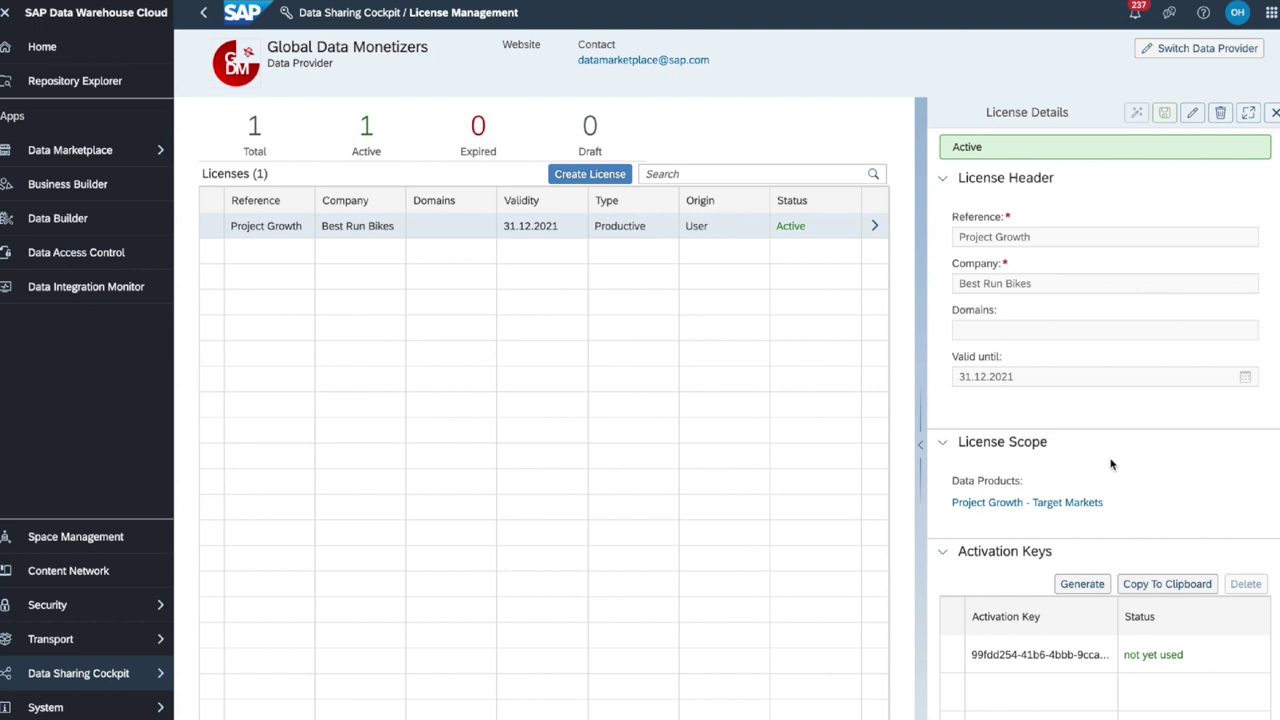
{"action": "left_click", "coordinate": [155, 673]}
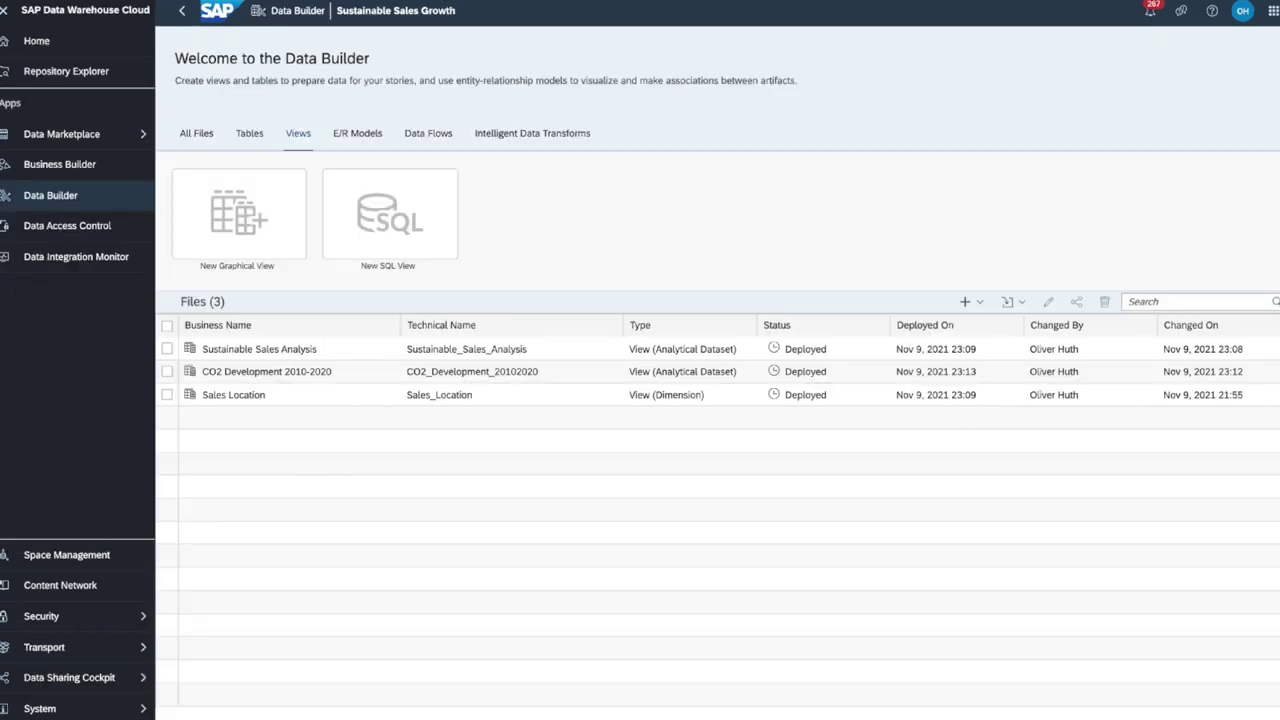
Search the Data Marketplace landing page for 'project ge' and open Project Growth - Target Markets.
{"action": "left_click", "coordinate": [104, 136]}
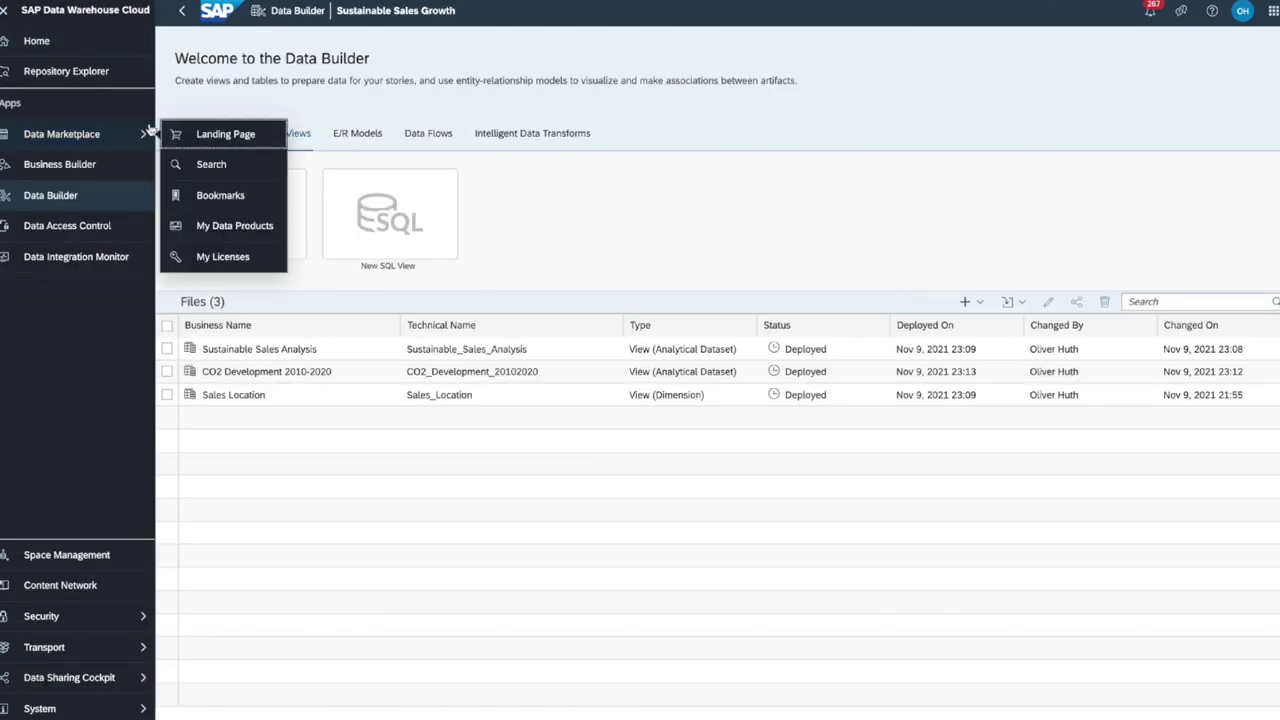
{"action": "left_click", "coordinate": [225, 134]}
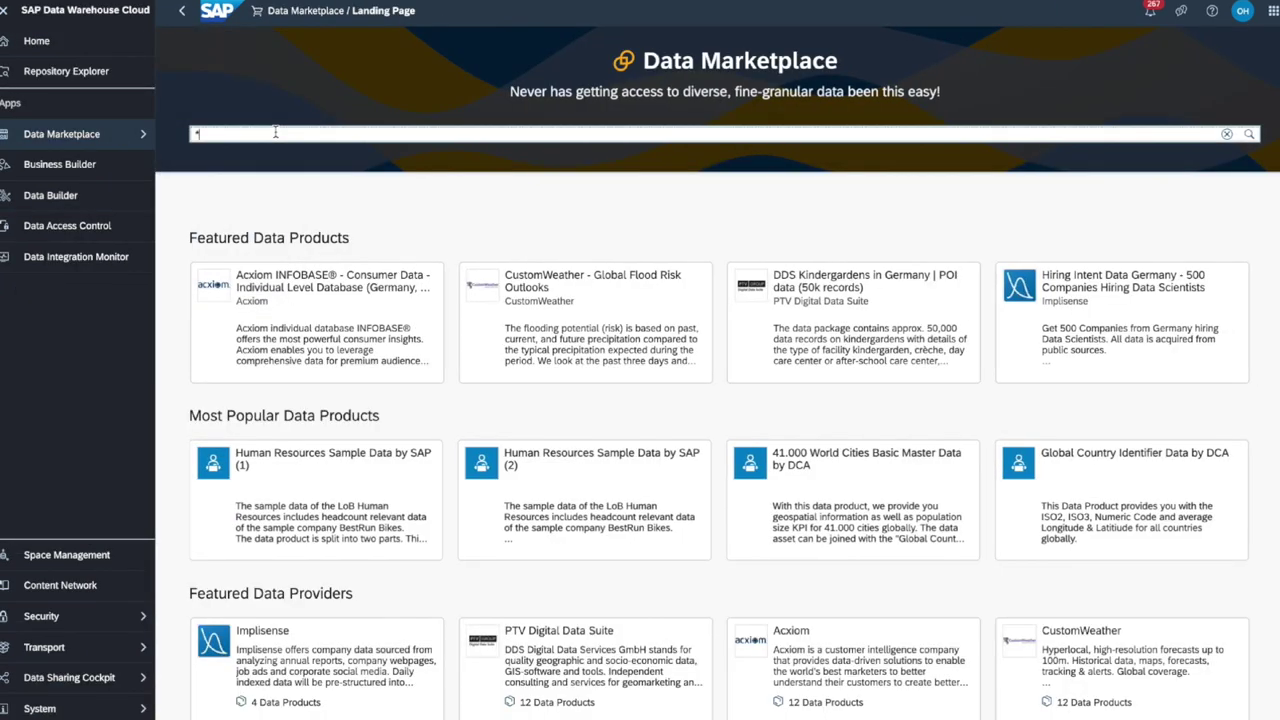
{"action": "left_click", "coordinate": [275, 132]}
{"action": "type", "text": "project ge"}
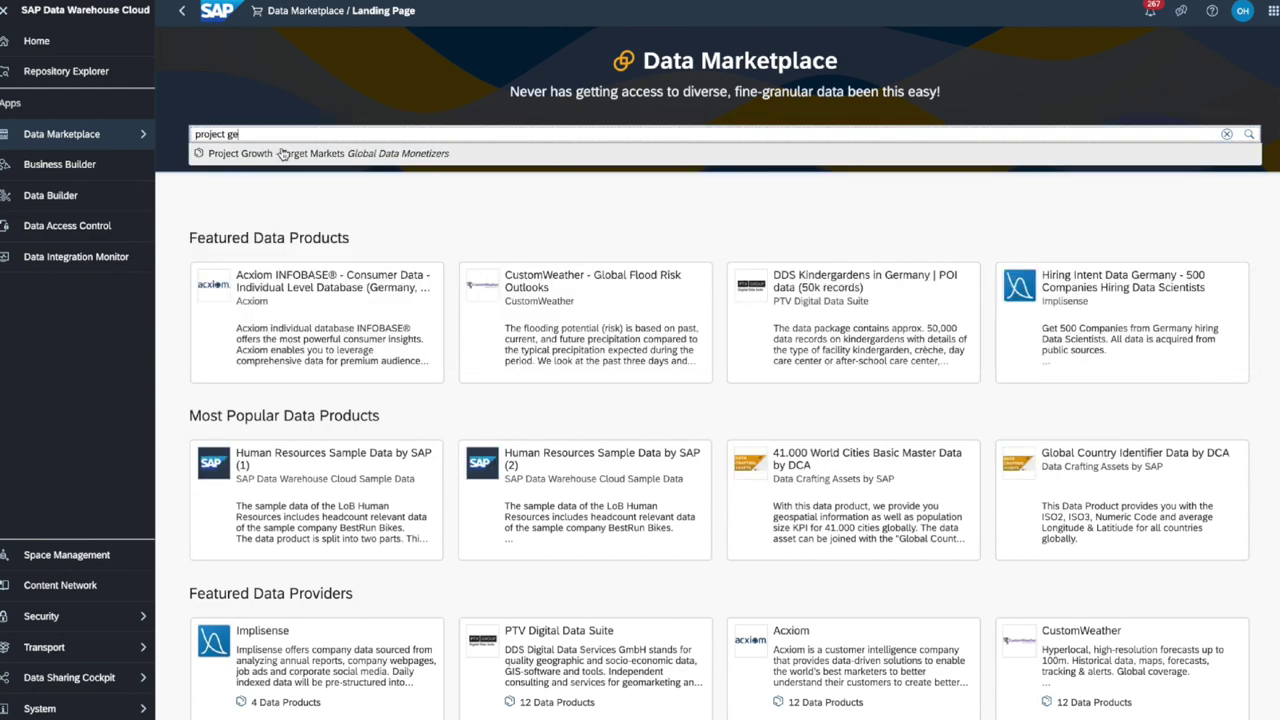
{"action": "left_click", "coordinate": [283, 154]}
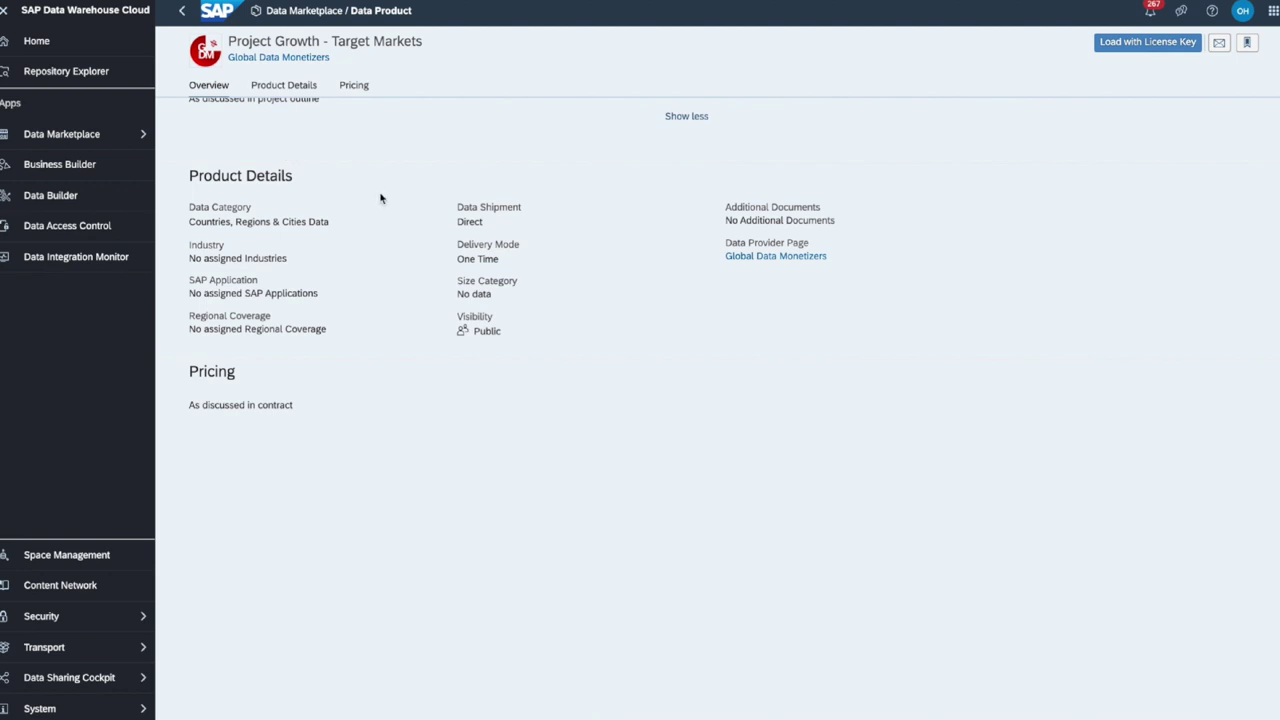
Activate the product's license key, replacing the rejected first entry with the pasted key.
{"action": "left_click", "coordinate": [1134, 43]}
{"action": "left_click", "coordinate": [610, 288]}
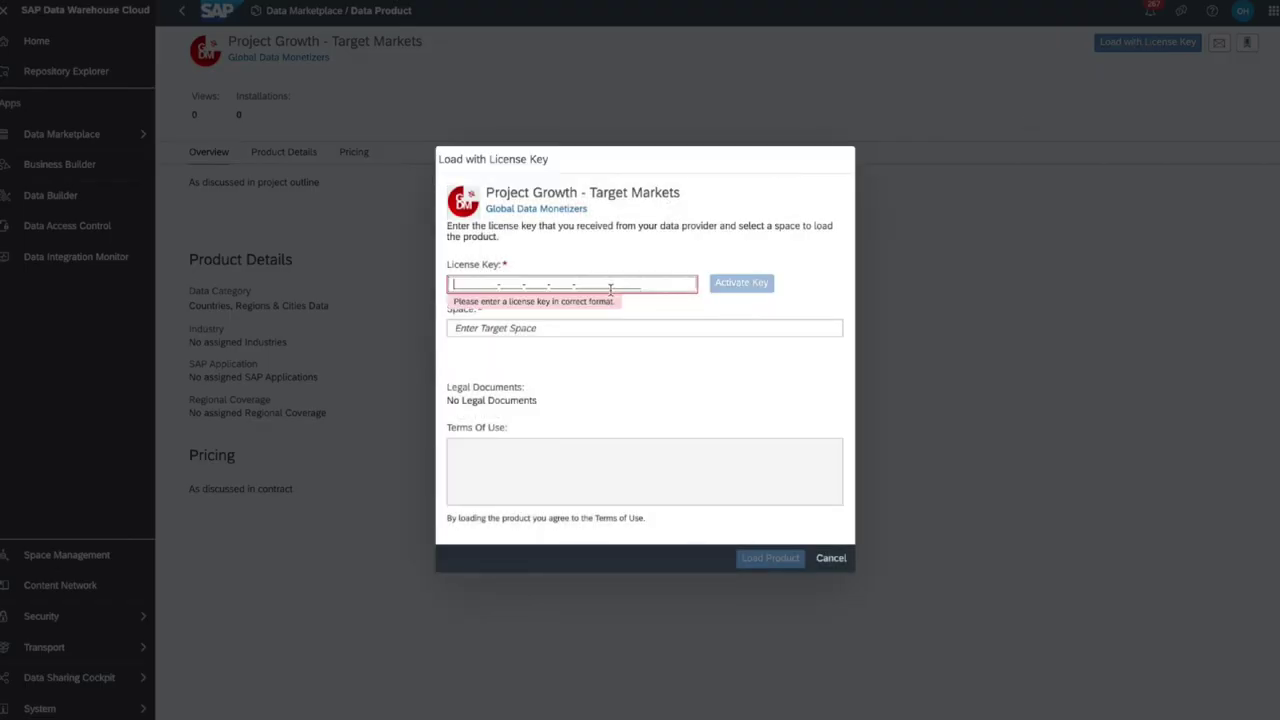
{"action": "type", "text": "klafhasl-fhas-fks-ahfl-sahflkashfls"}
{"action": "left_click", "coordinate": [745, 284]}
{"action": "left_click", "coordinate": [730, 417]}
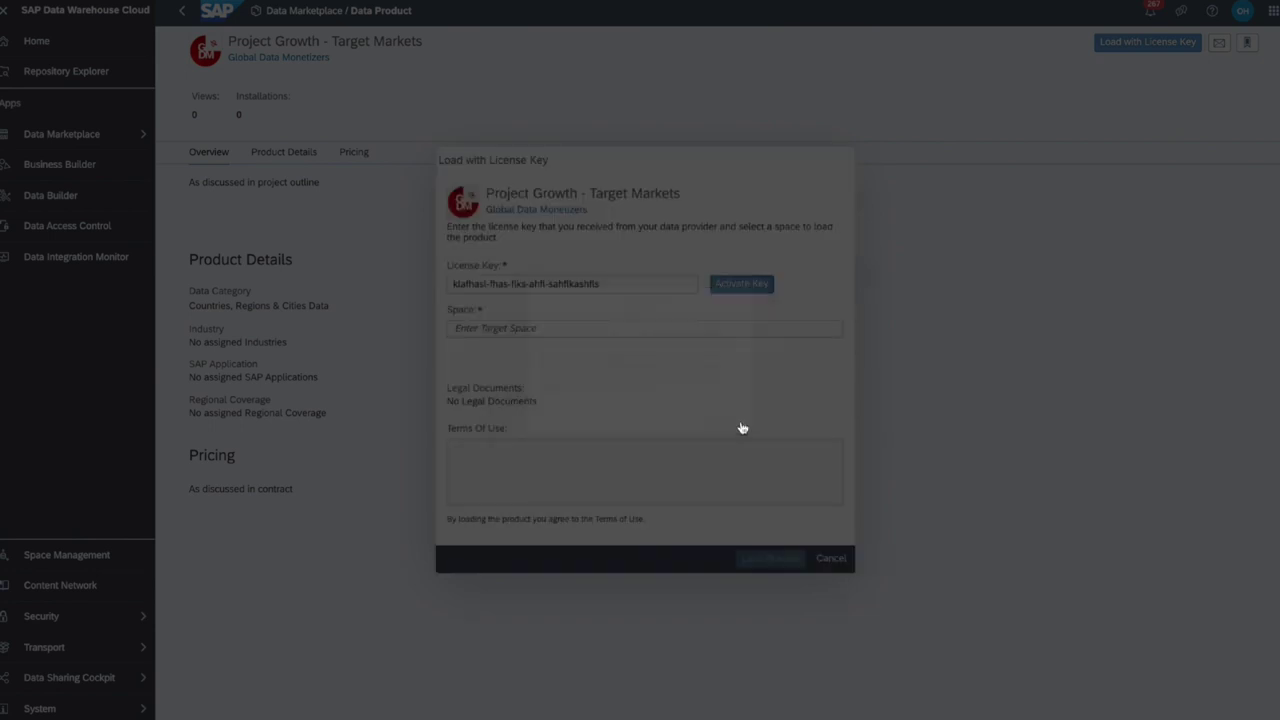
{"action": "key", "text": "ctrl+a"}
{"action": "key", "text": "ctrl+v"}
{"action": "left_click", "coordinate": [741, 283]}
Load the product into the SUSTAINABLESALESGROW space.
{"action": "left_click", "coordinate": [666, 309]}
{"action": "type", "text": "sus"}
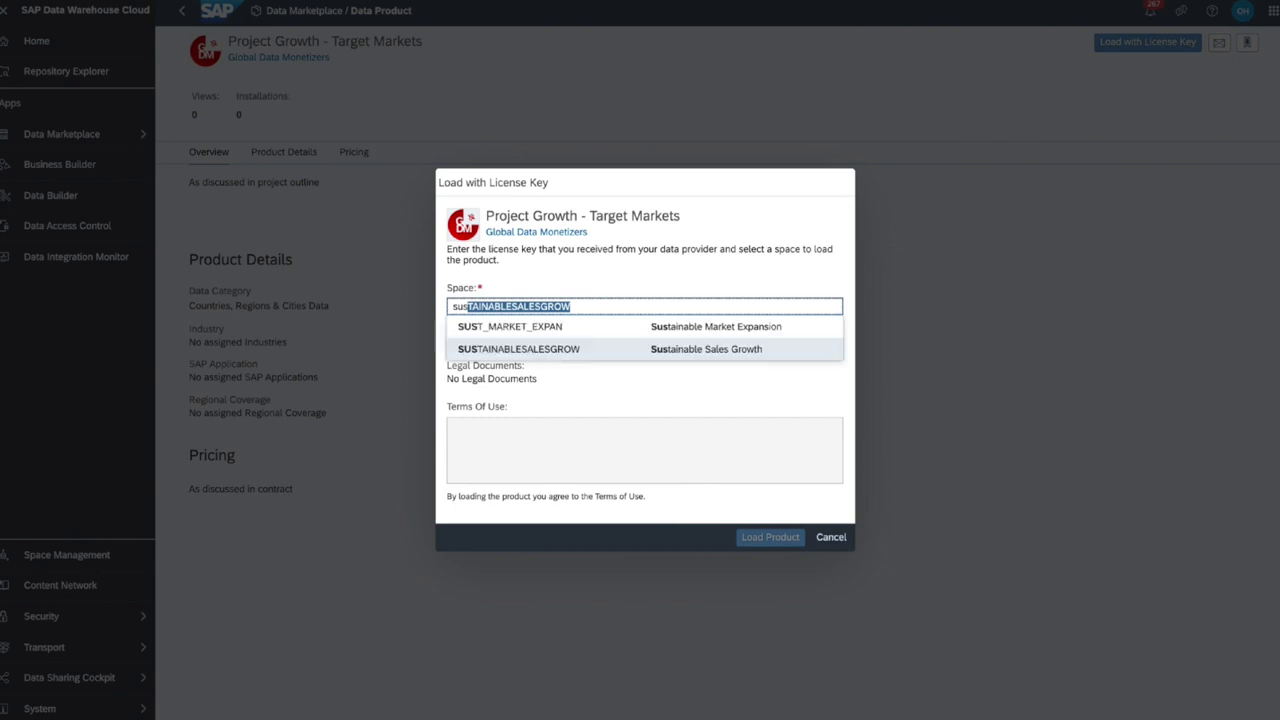
{"action": "left_click", "coordinate": [640, 349]}
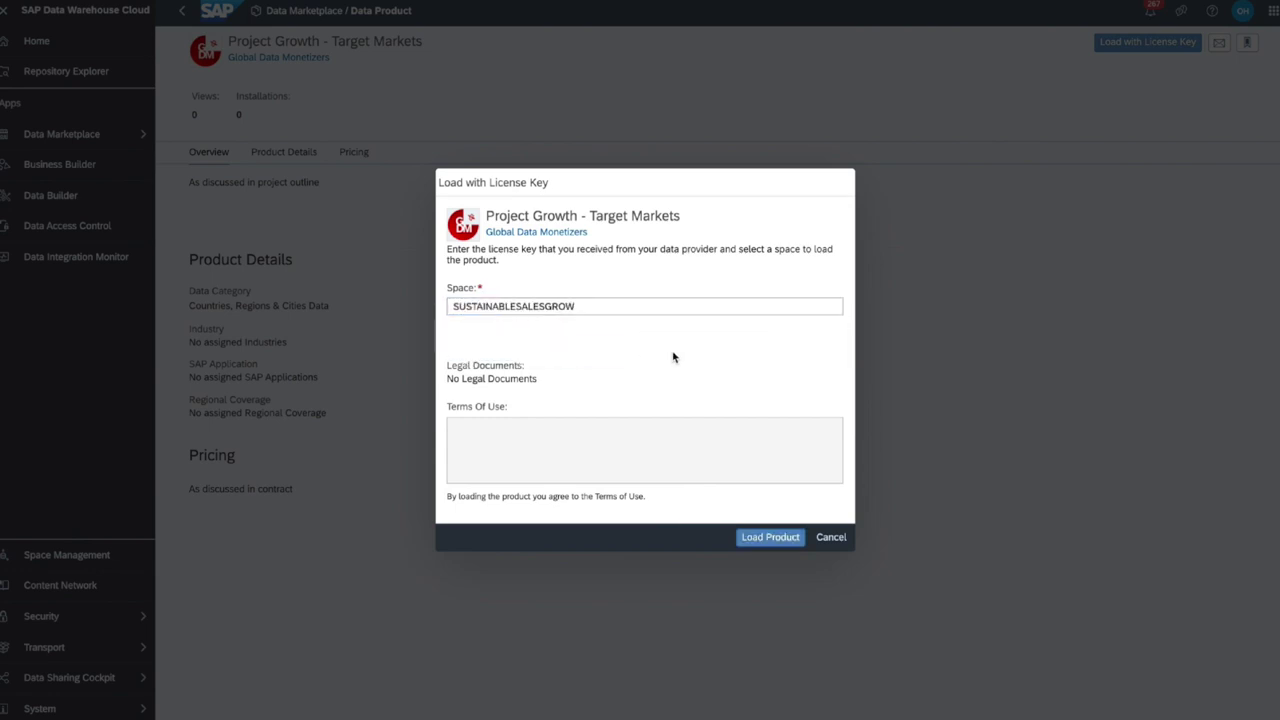
{"action": "left_click", "coordinate": [765, 537]}
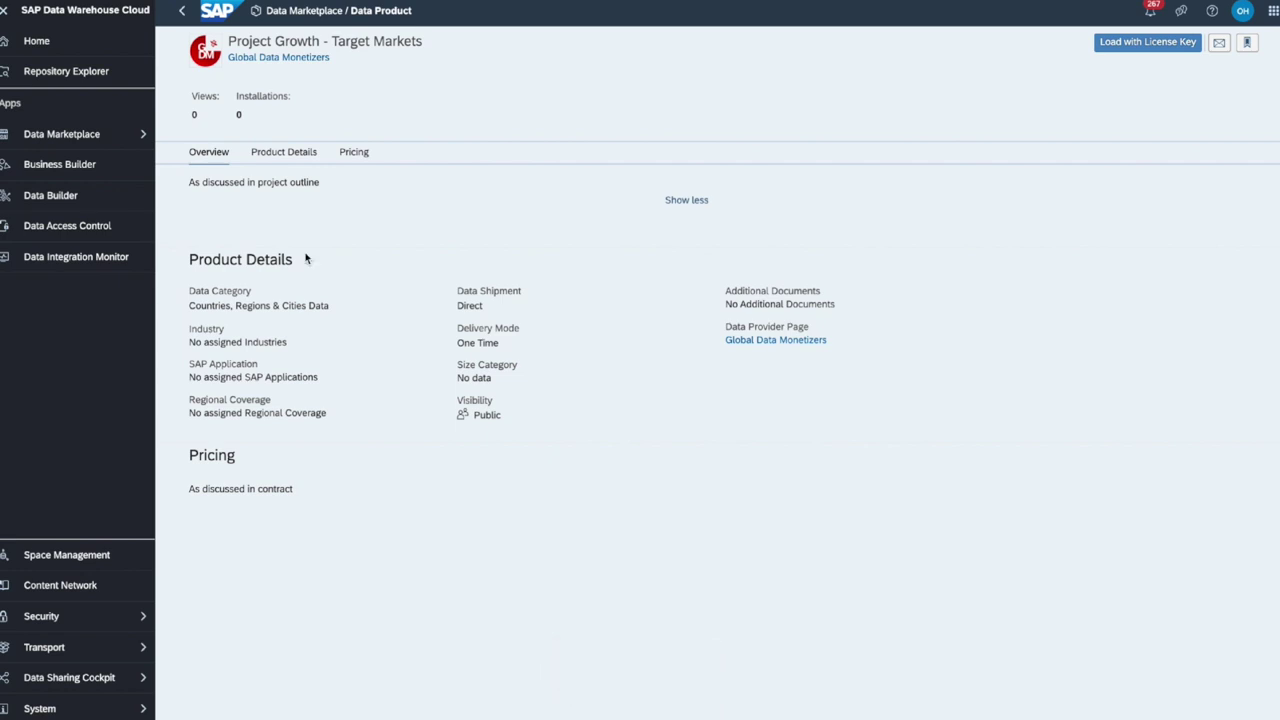
{"action": "left_click", "coordinate": [138, 134]}
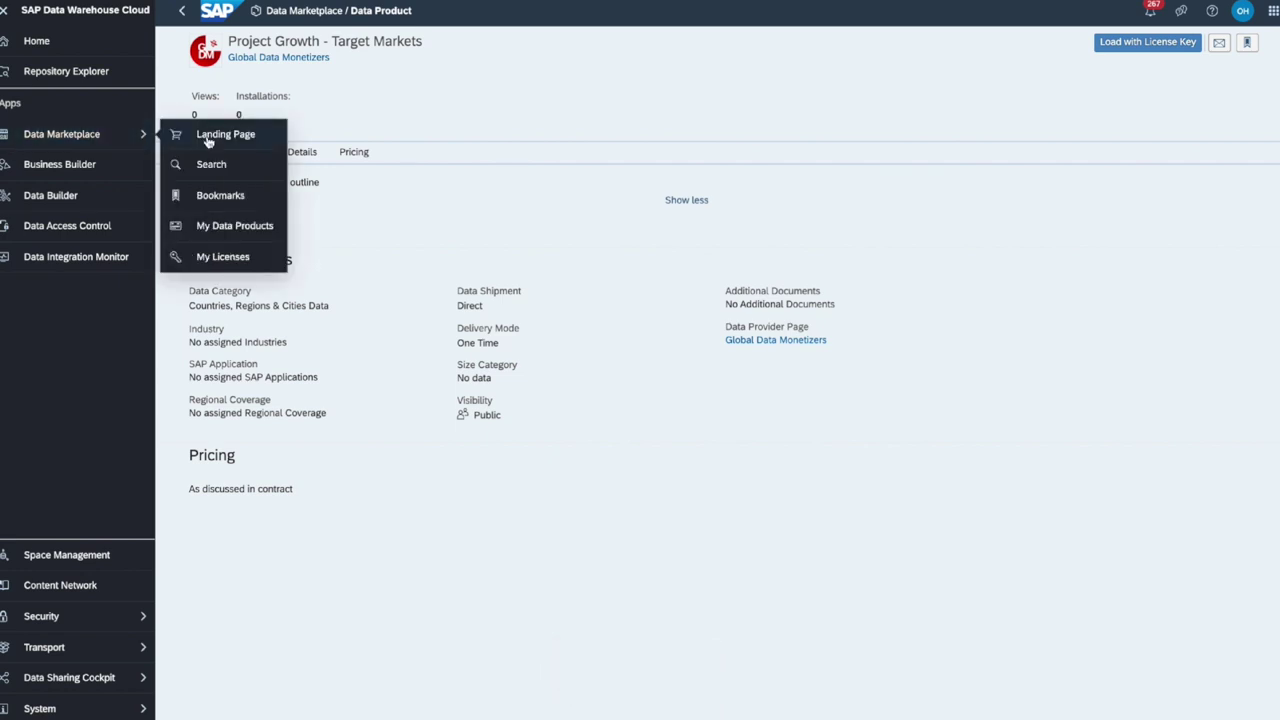
Check the Project Growth - Target Markets delivery status under My Data Products, then return to Data Builder.
{"action": "left_click", "coordinate": [244, 229]}
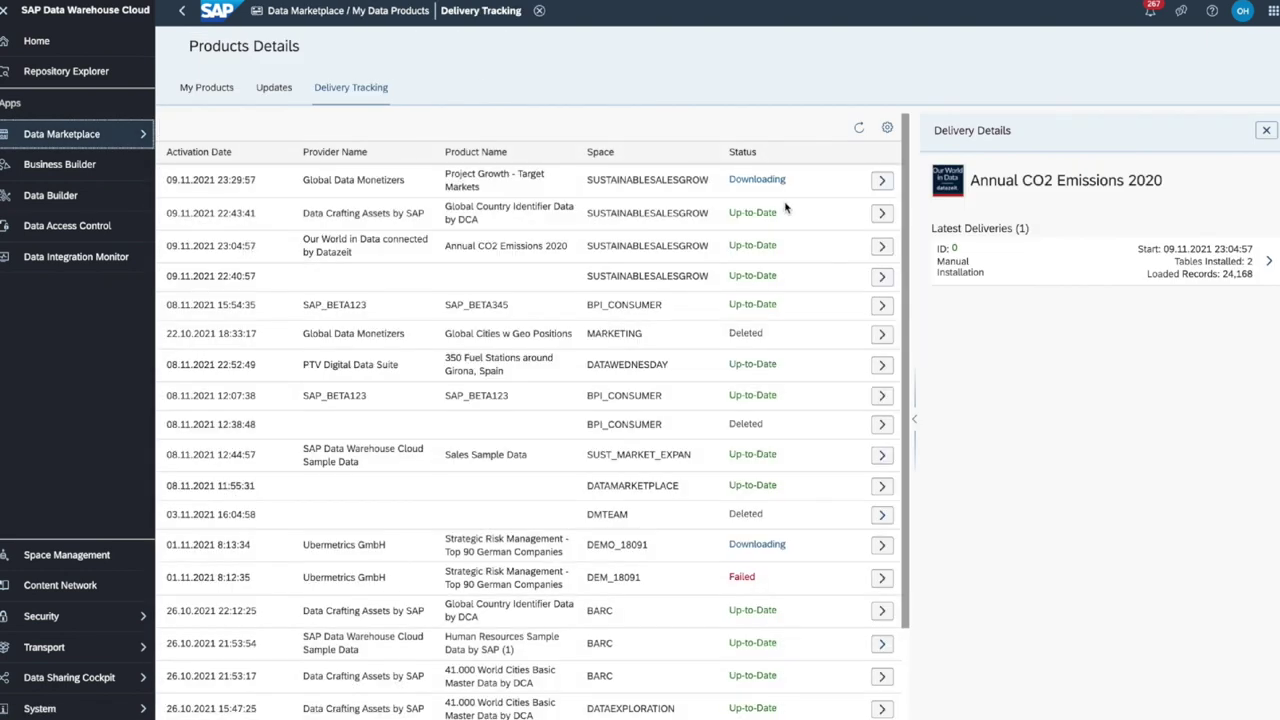
{"action": "left_click", "coordinate": [881, 182]}
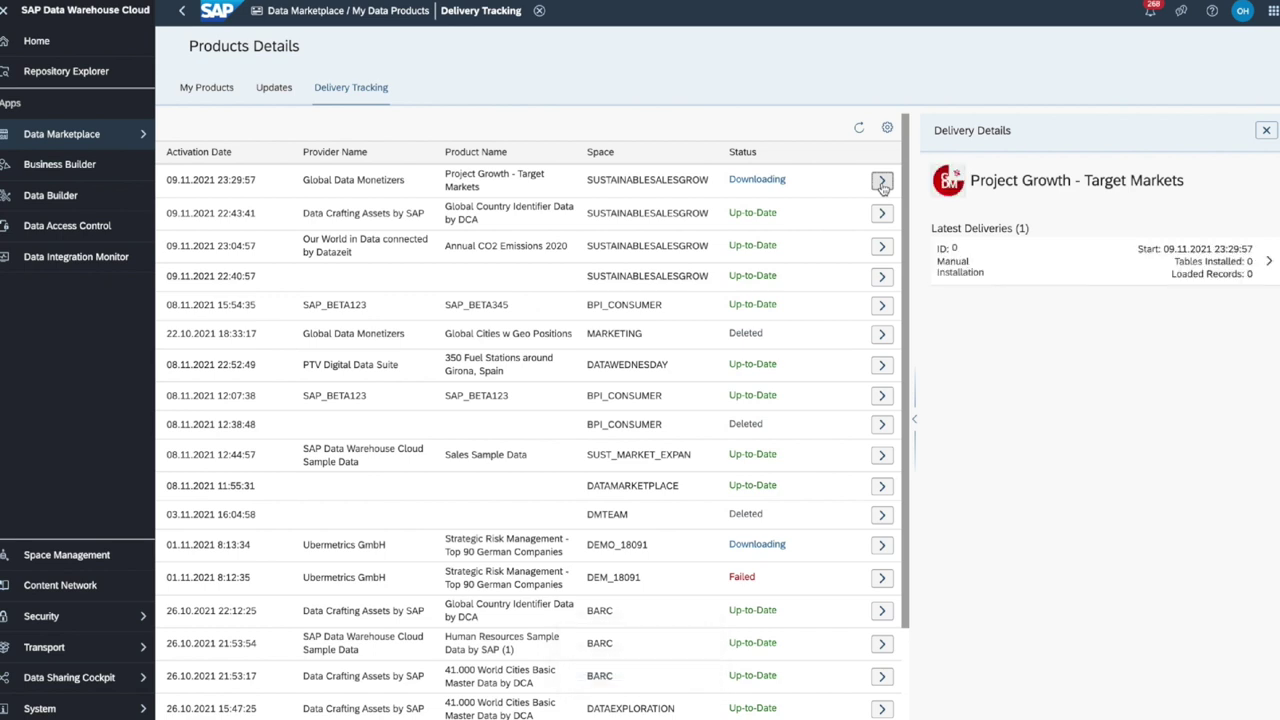
{"action": "left_click", "coordinate": [857, 131]}
{"action": "left_click", "coordinate": [1268, 261]}
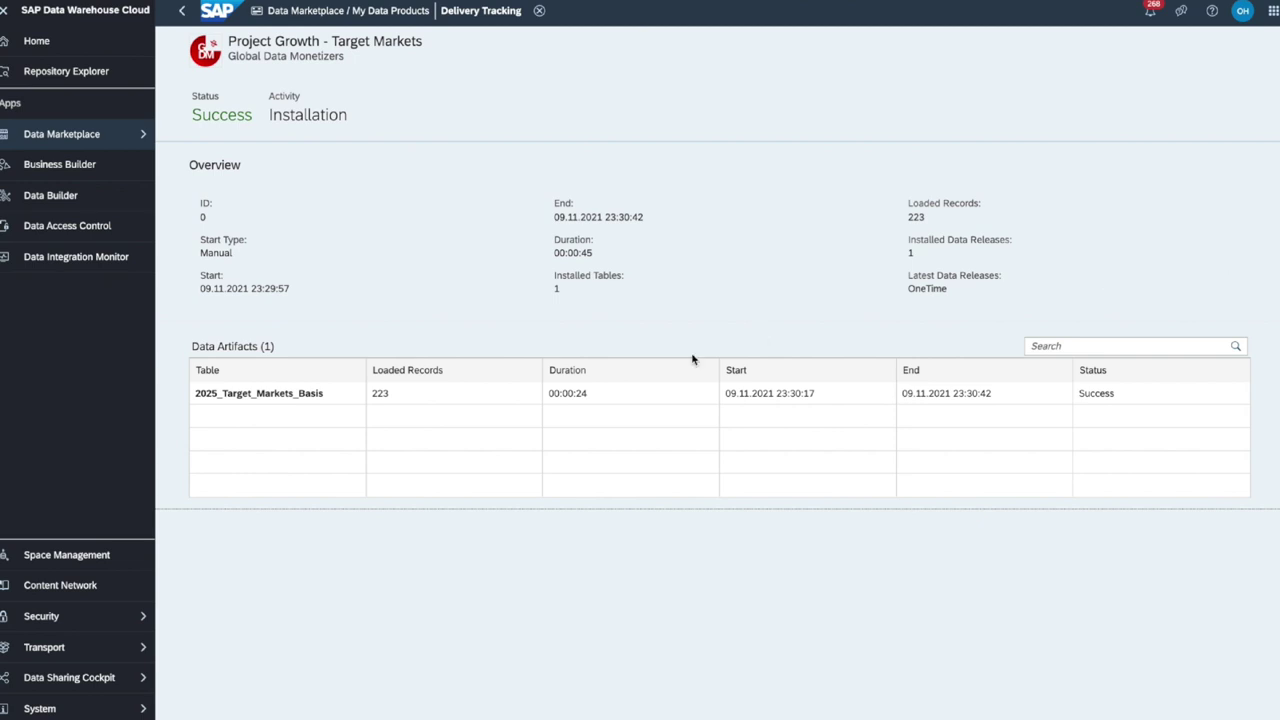
{"action": "left_click", "coordinate": [100, 198]}
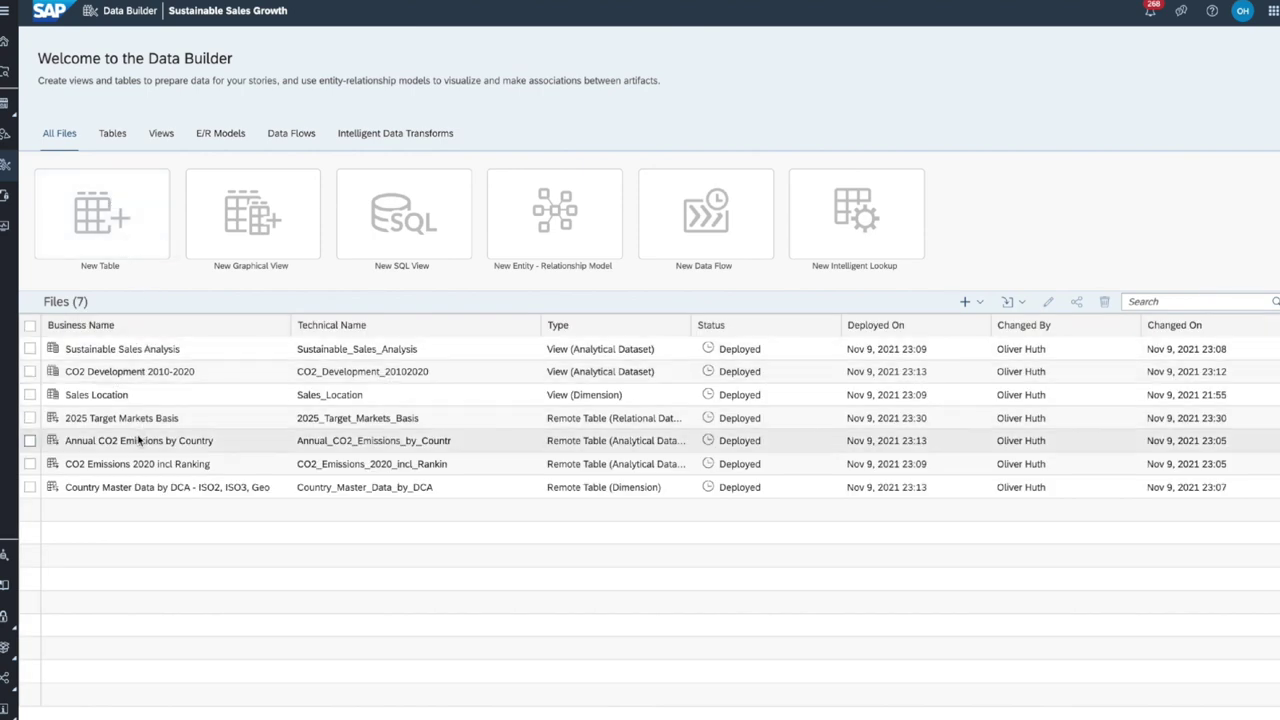
Expand the side navigation and create a new Intelligent Lookup from the Data Builder tile.
{"action": "left_click", "coordinate": [4, 14]}
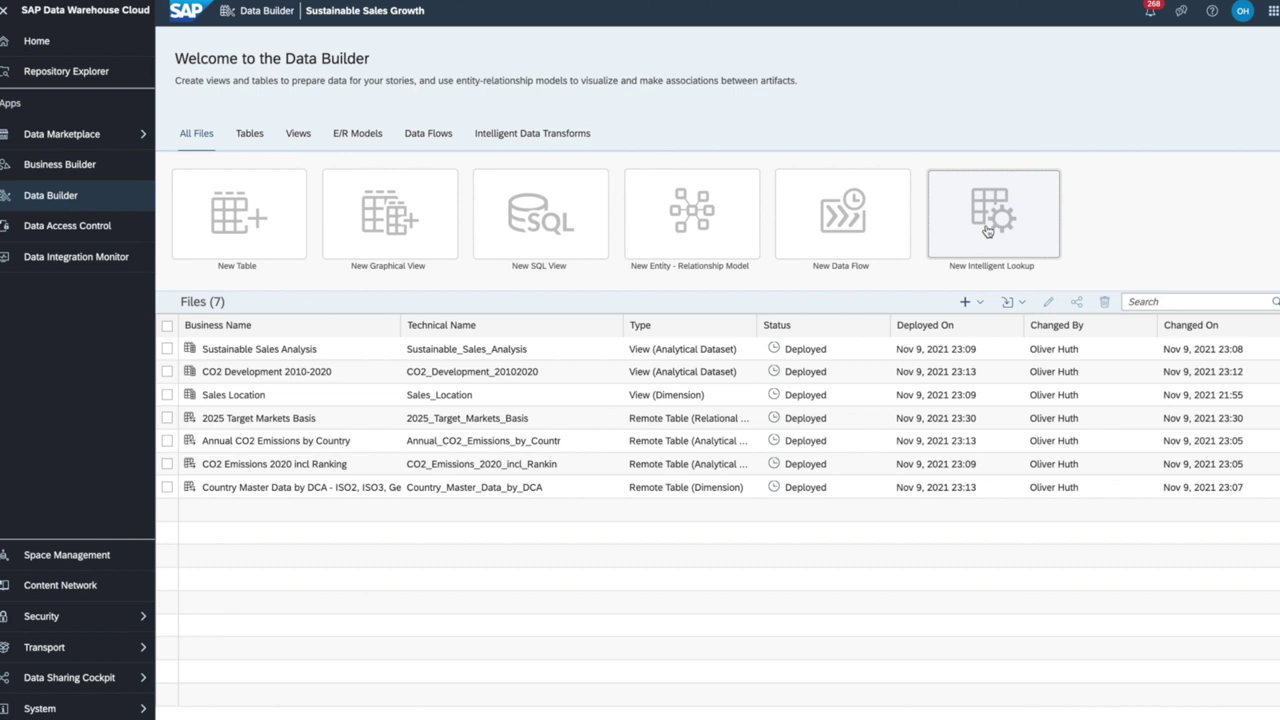
{"action": "left_click", "coordinate": [987, 231]}
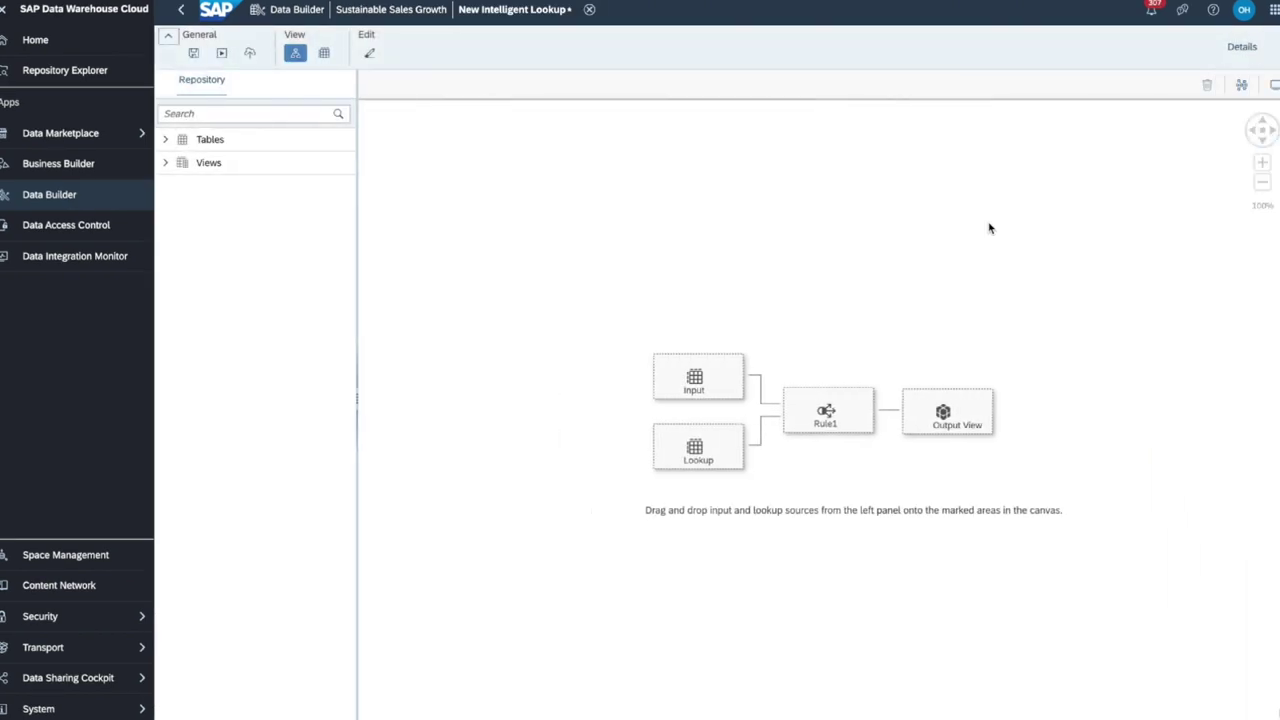
Set CO2 Emissionen View as input paired on Entity, and 2025 Target Markets as lookup returning 2019 tourism expenditure.
{"action": "left_click", "coordinate": [168, 164]}
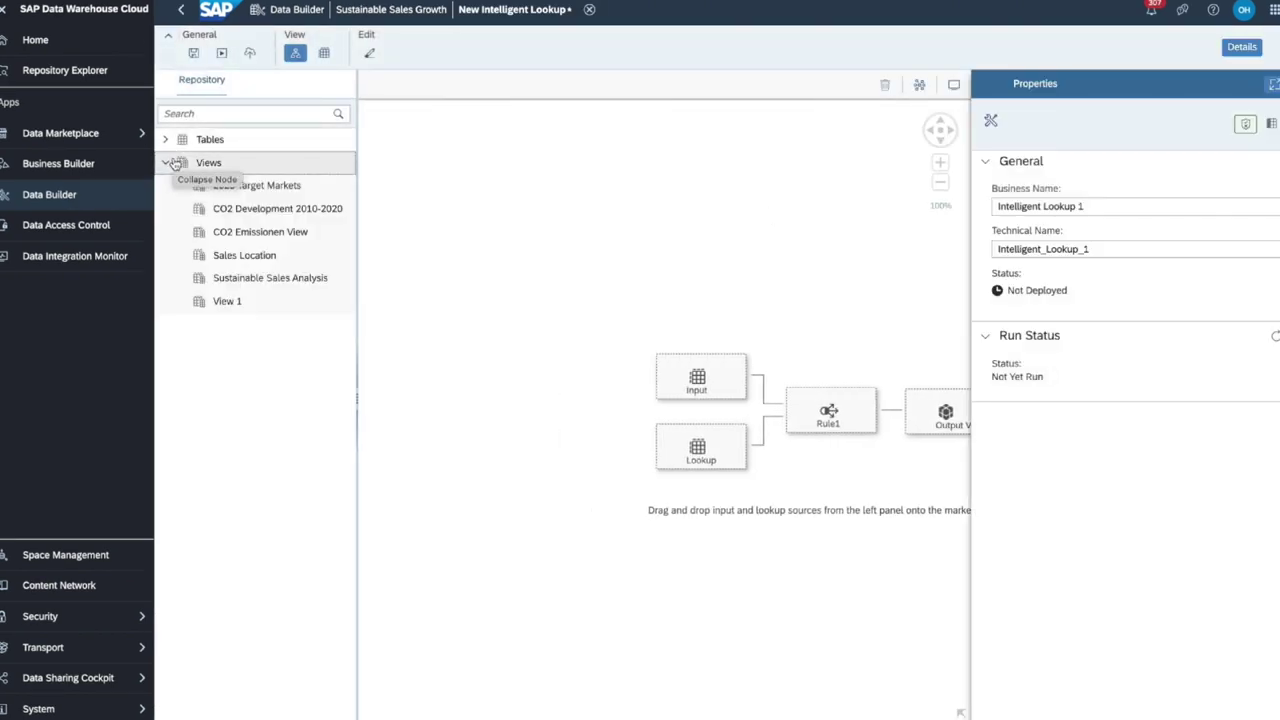
{"action": "left_click_drag", "start_coordinate": [220, 231], "coordinate": [706, 384]}
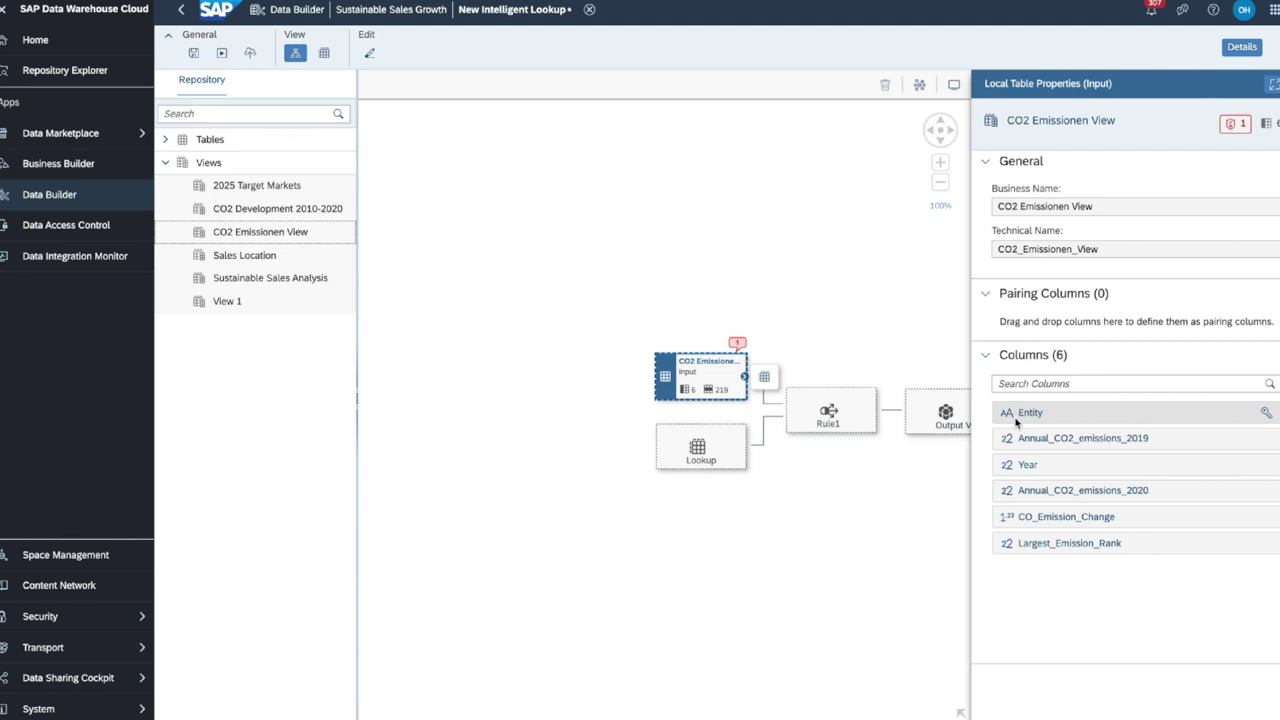
{"action": "left_click_drag", "start_coordinate": [1014, 412], "coordinate": [1012, 322]}
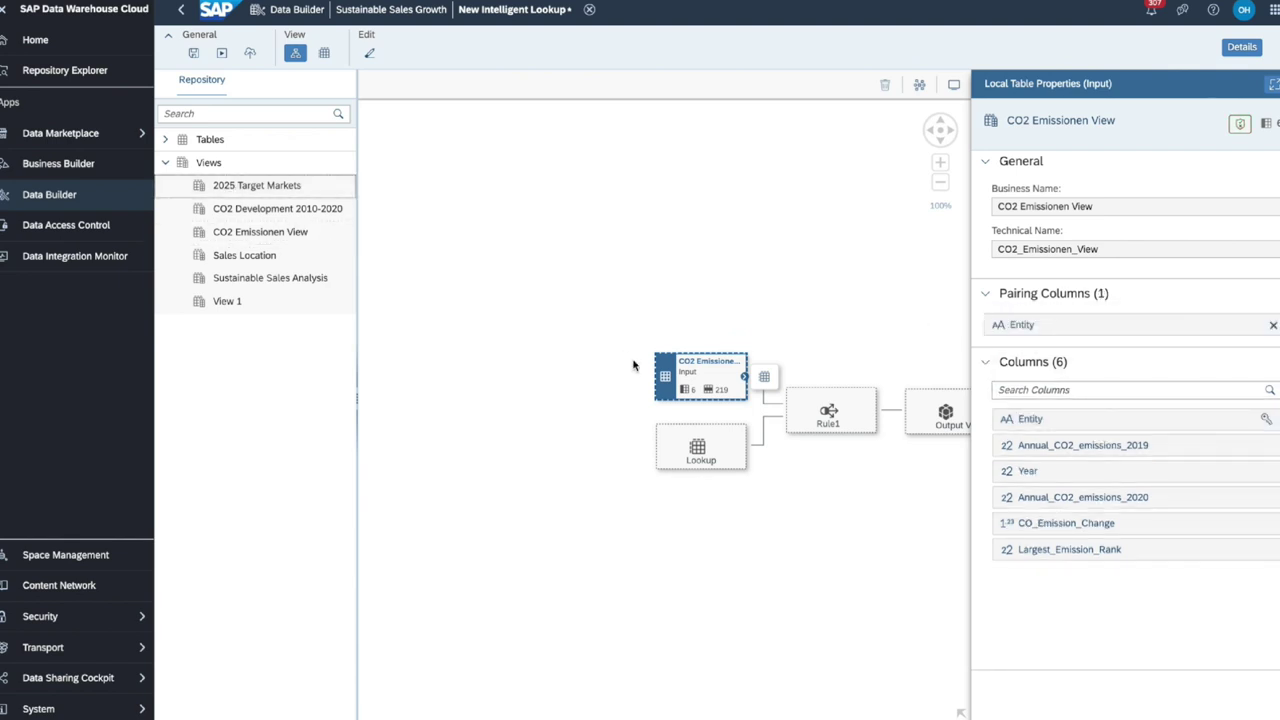
{"action": "left_click_drag", "start_coordinate": [224, 186], "coordinate": [690, 447]}
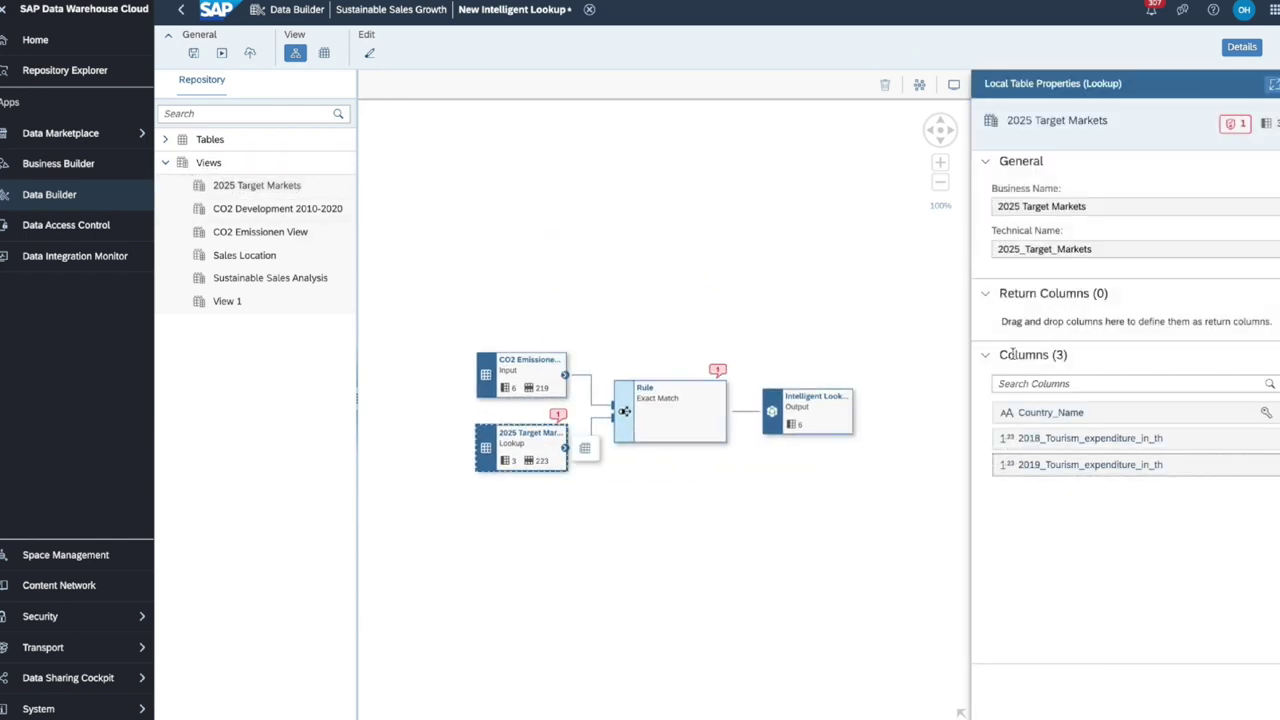
{"action": "left_click_drag", "start_coordinate": [1006, 466], "coordinate": [1011, 329]}
{"action": "left_click", "coordinate": [660, 407]}
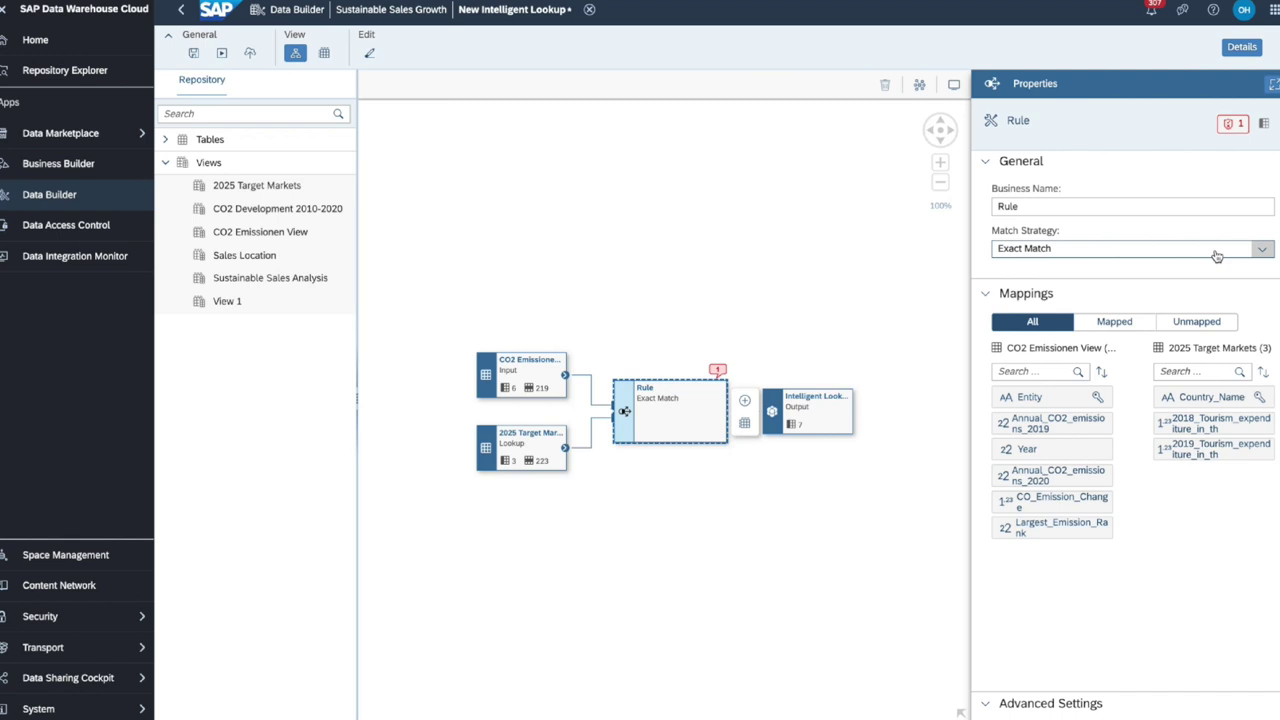
Switch the rule to Fuzzy Match with Entity as the input match column.
{"action": "left_click", "coordinate": [1260, 249]}
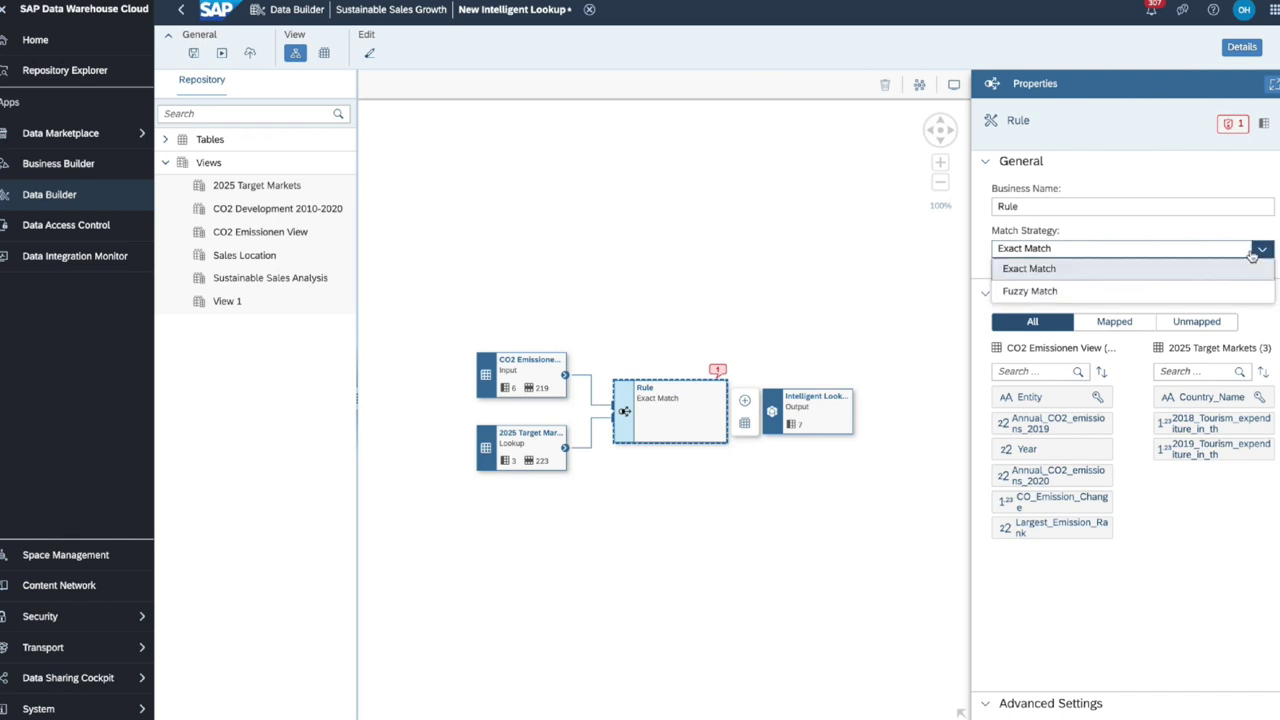
{"action": "left_click", "coordinate": [1150, 290]}
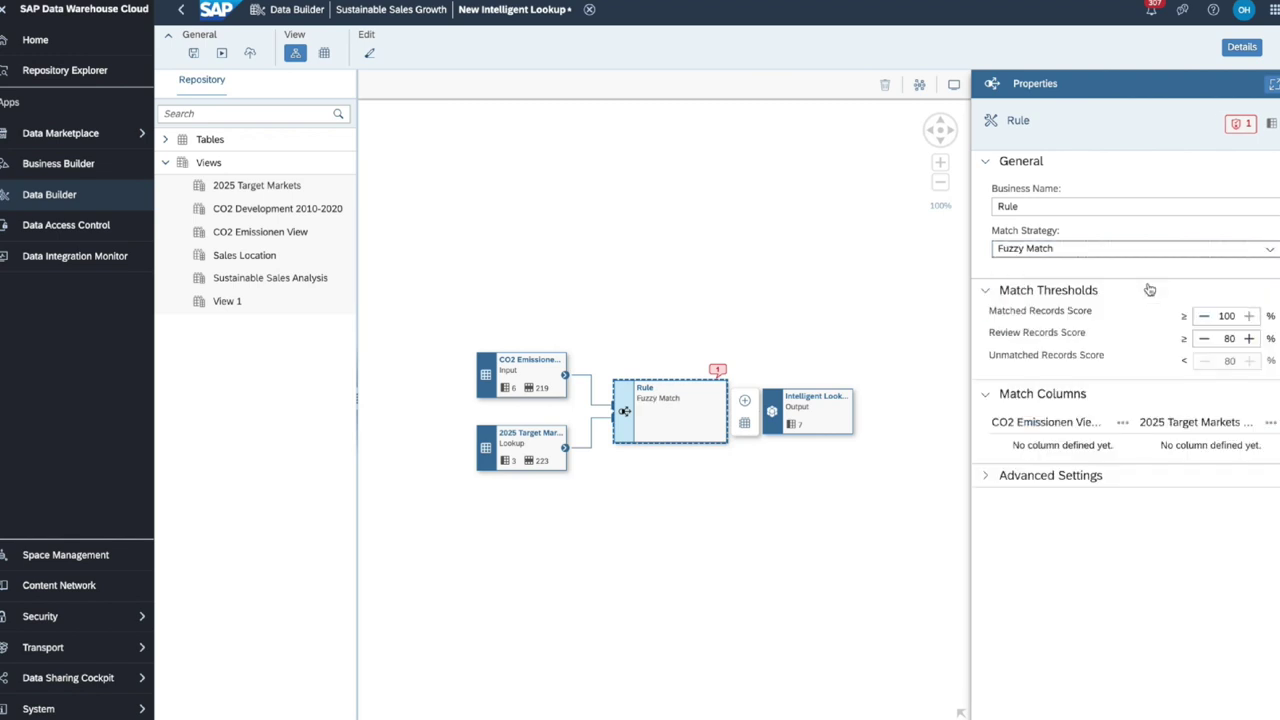
{"action": "left_click", "coordinate": [1122, 422]}
{"action": "left_click", "coordinate": [1118, 447]}
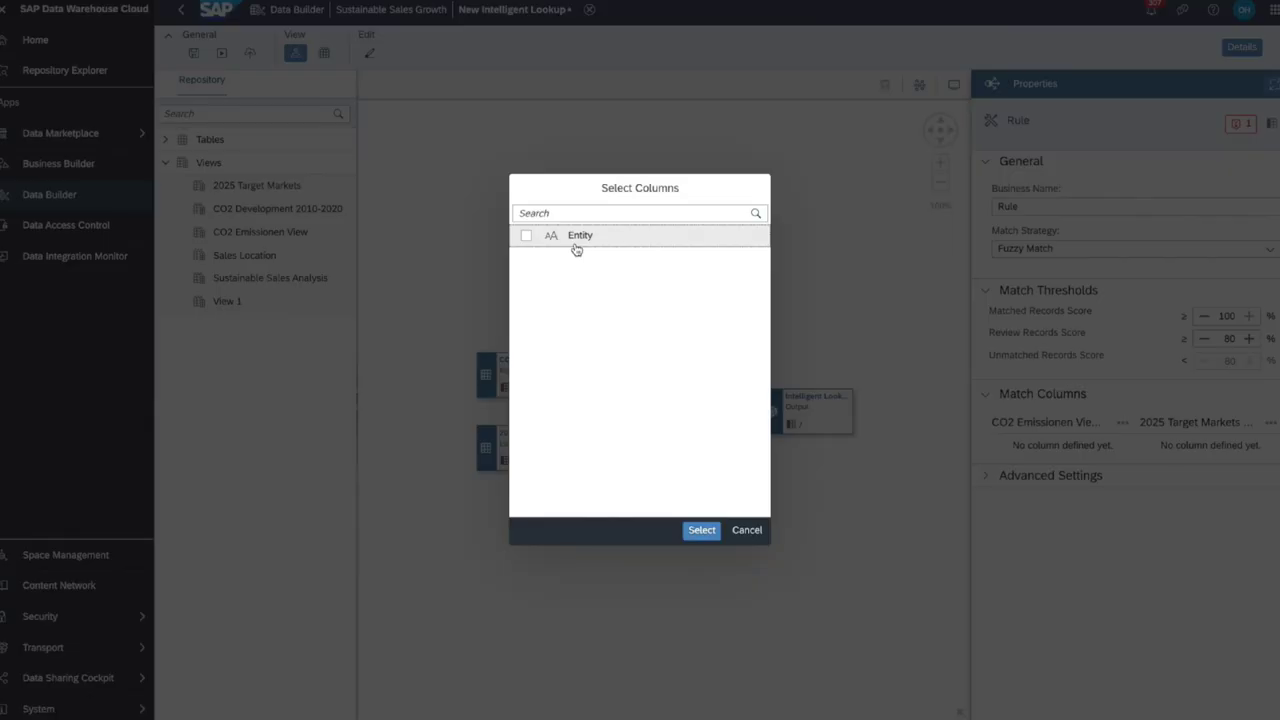
{"action": "left_click", "coordinate": [575, 242]}
{"action": "left_click", "coordinate": [700, 531]}
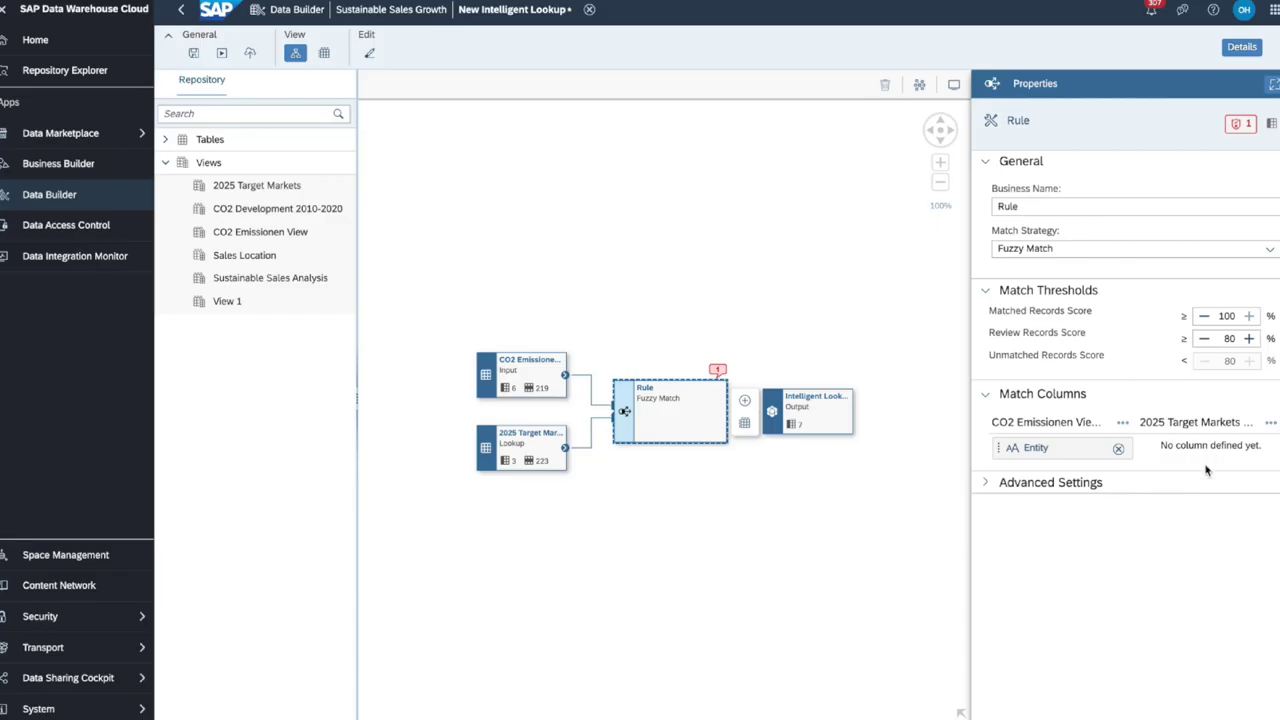
Add Country_Name as the lookup match column and exclude unmatched records from the output.
{"action": "left_click", "coordinate": [1270, 423]}
{"action": "left_click", "coordinate": [1240, 450]}
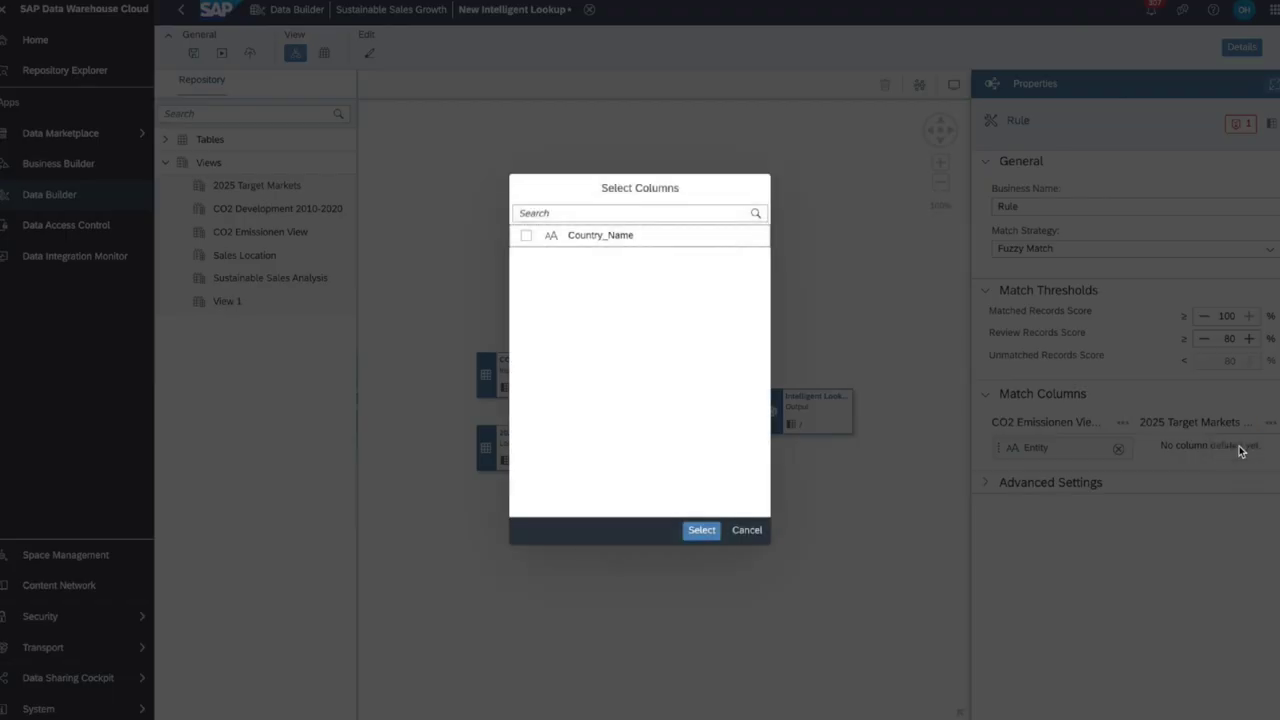
{"action": "left_click", "coordinate": [598, 246]}
{"action": "left_click", "coordinate": [694, 530]}
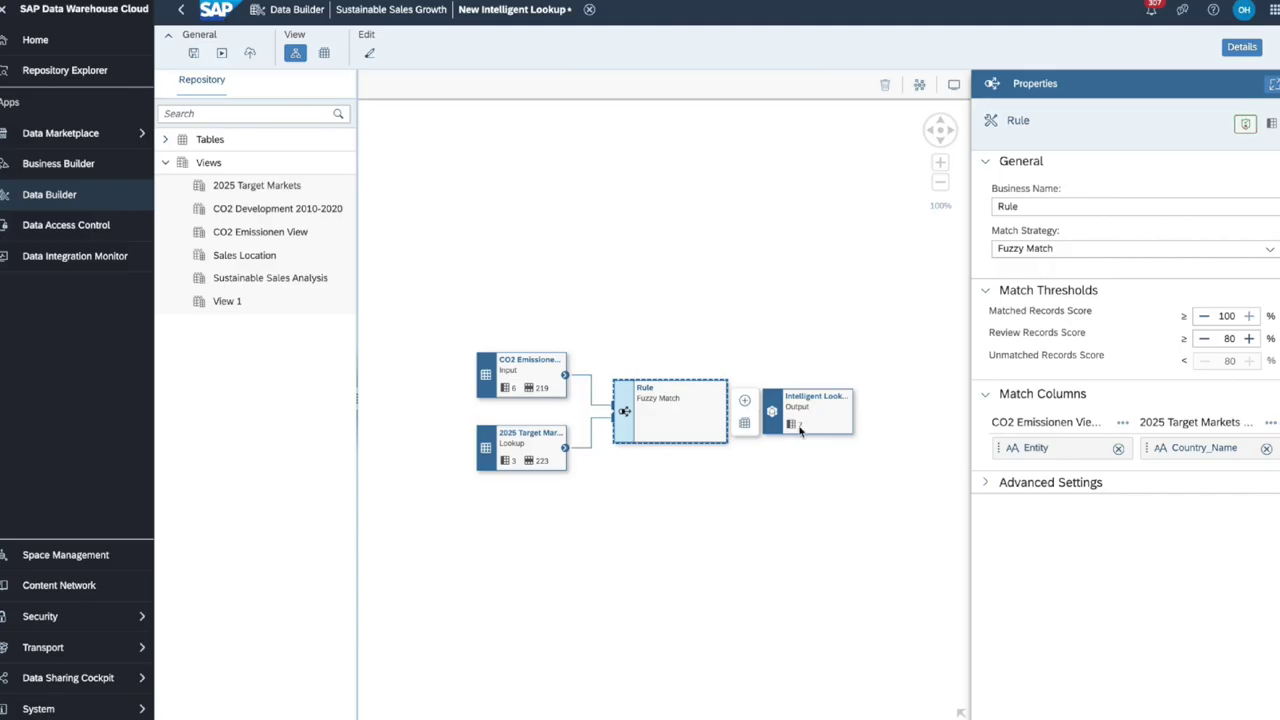
{"action": "left_click", "coordinate": [810, 425]}
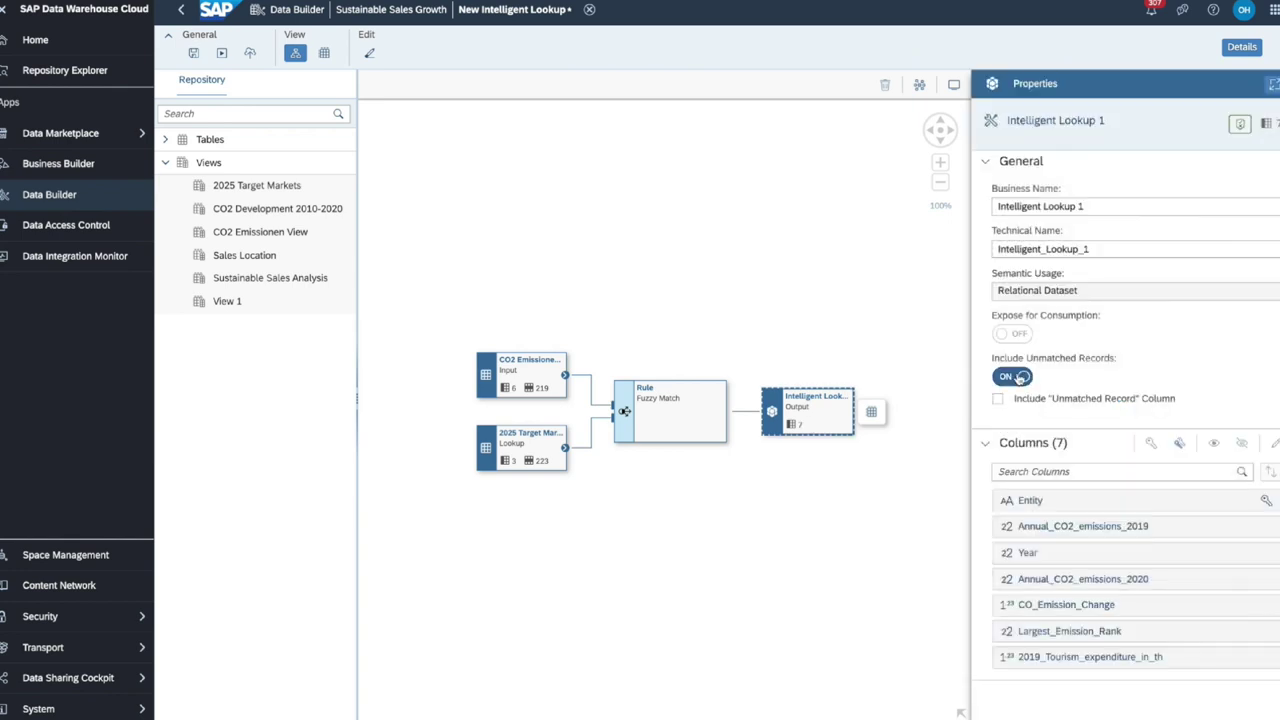
{"action": "left_click", "coordinate": [1020, 377]}
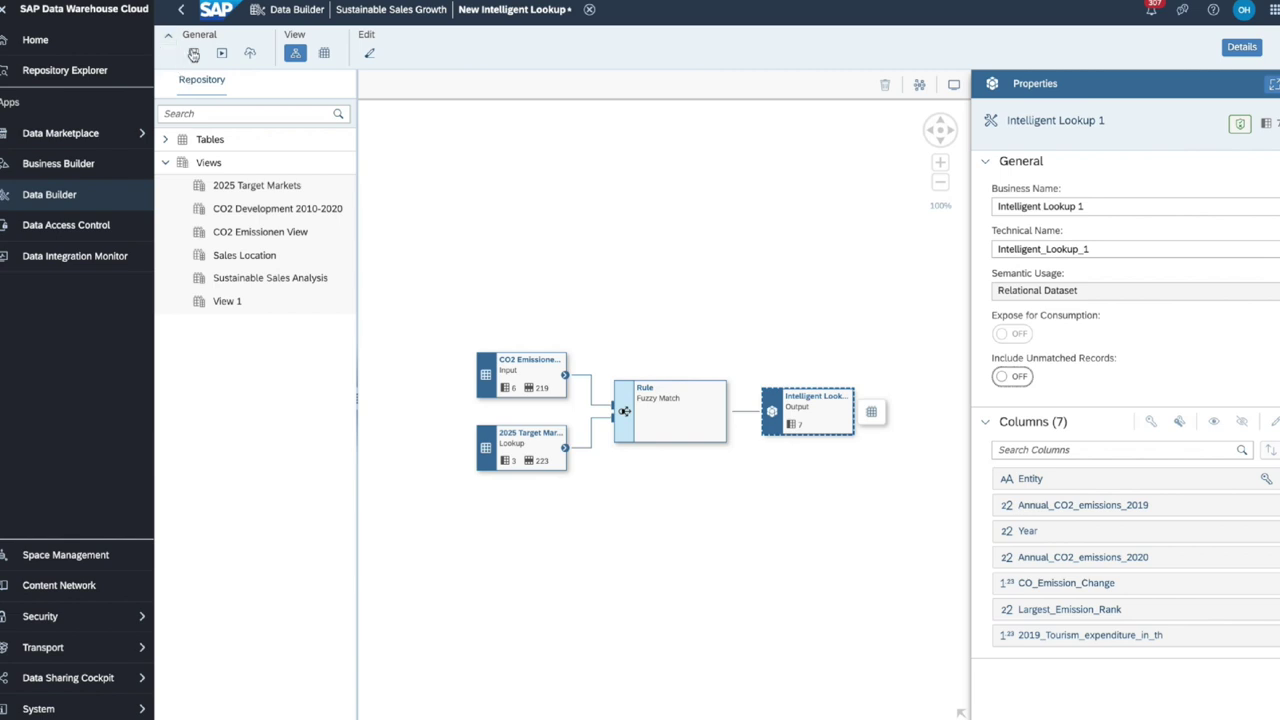
Save the lookup as 'Intelligent Lookup 5' and run it.
{"action": "left_click", "coordinate": [251, 54]}
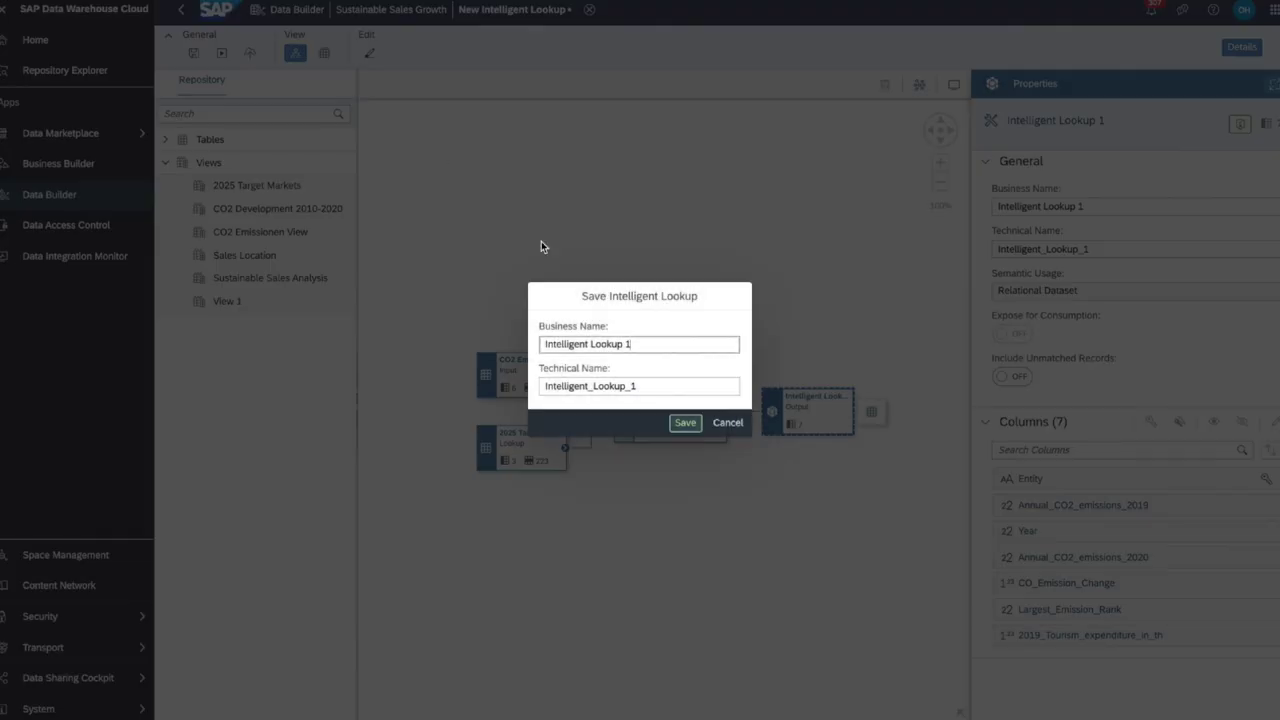
{"action": "key", "text": "BackSpace"}
{"action": "type", "text": "4"}
{"action": "key", "text": "BackSpace"}
{"action": "type", "text": "5"}
{"action": "left_click", "coordinate": [686, 423]}
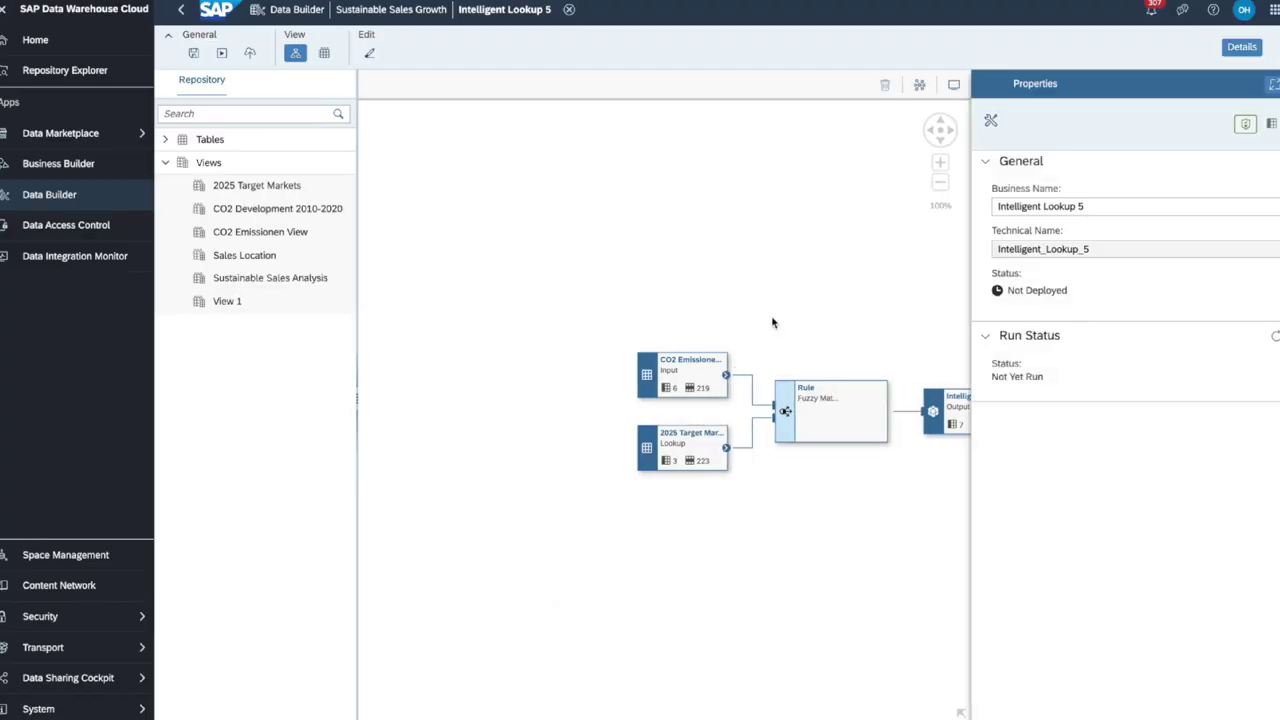
{"action": "left_click", "coordinate": [954, 85]}
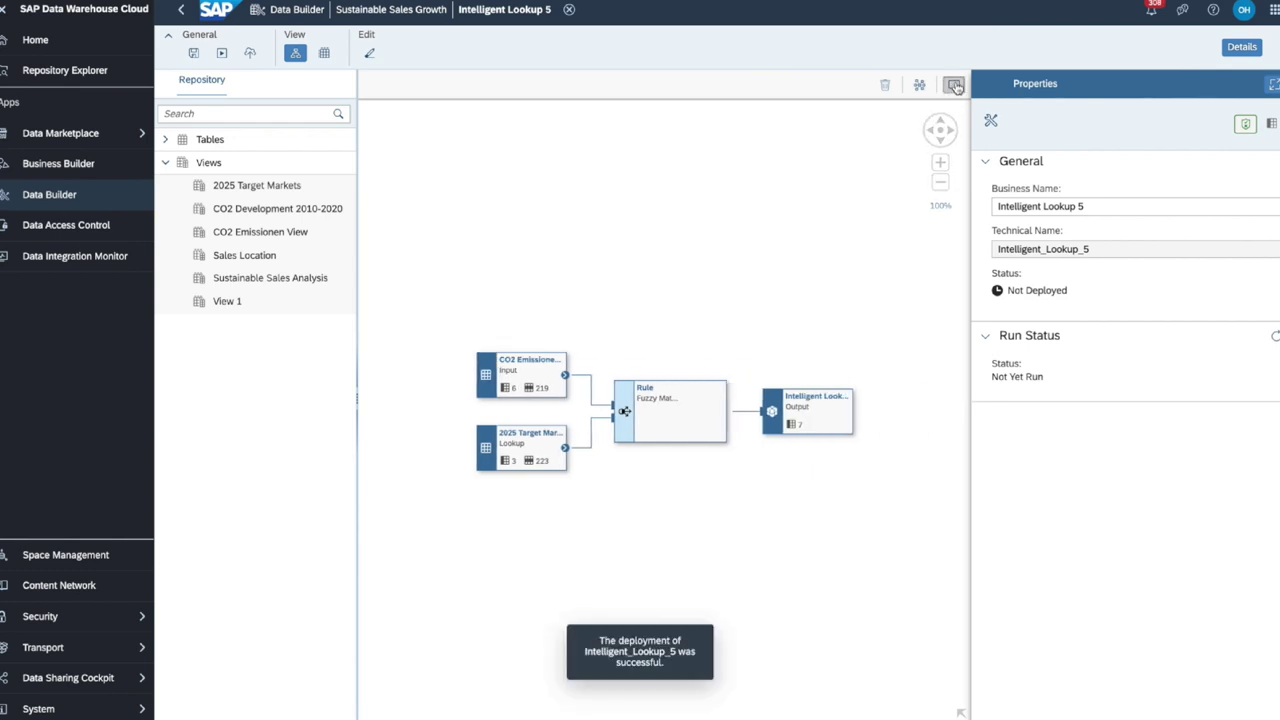
{"action": "left_click", "coordinate": [222, 52]}
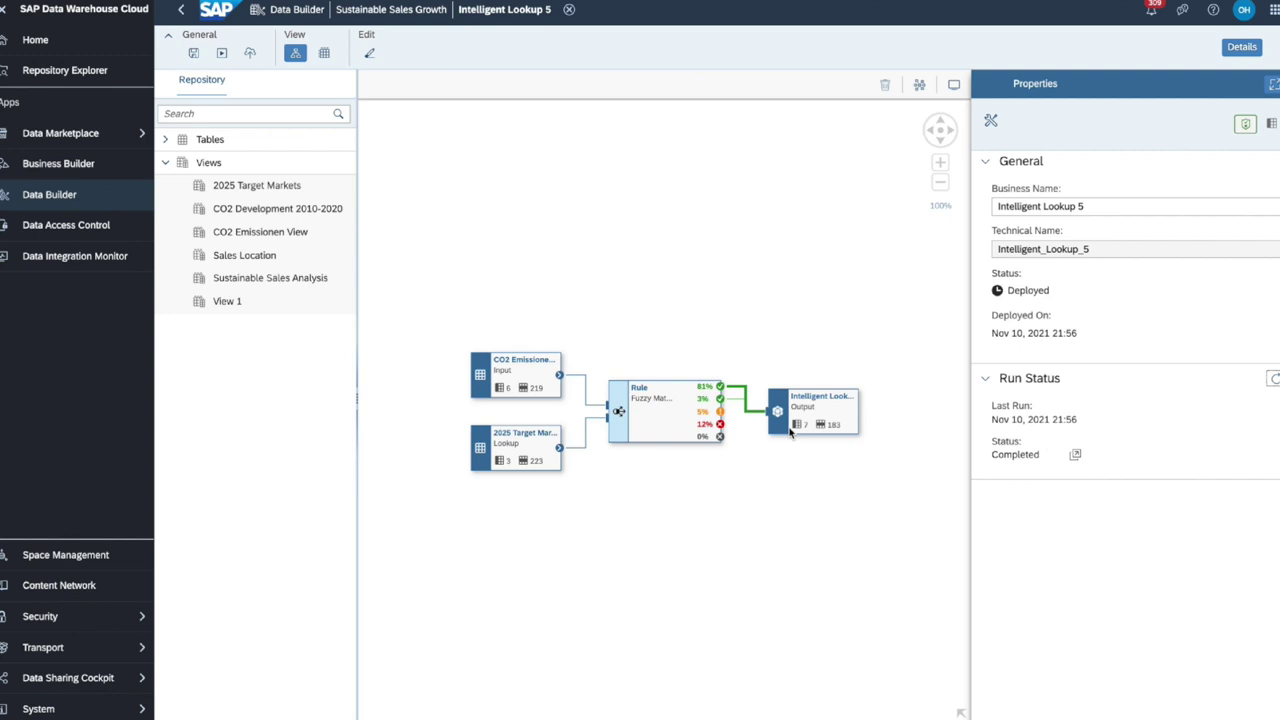
Preview the rule's 177 matched records and enlarge the results table to scroll through them.
{"action": "left_click", "coordinate": [689, 411]}
{"action": "left_click", "coordinate": [738, 412]}
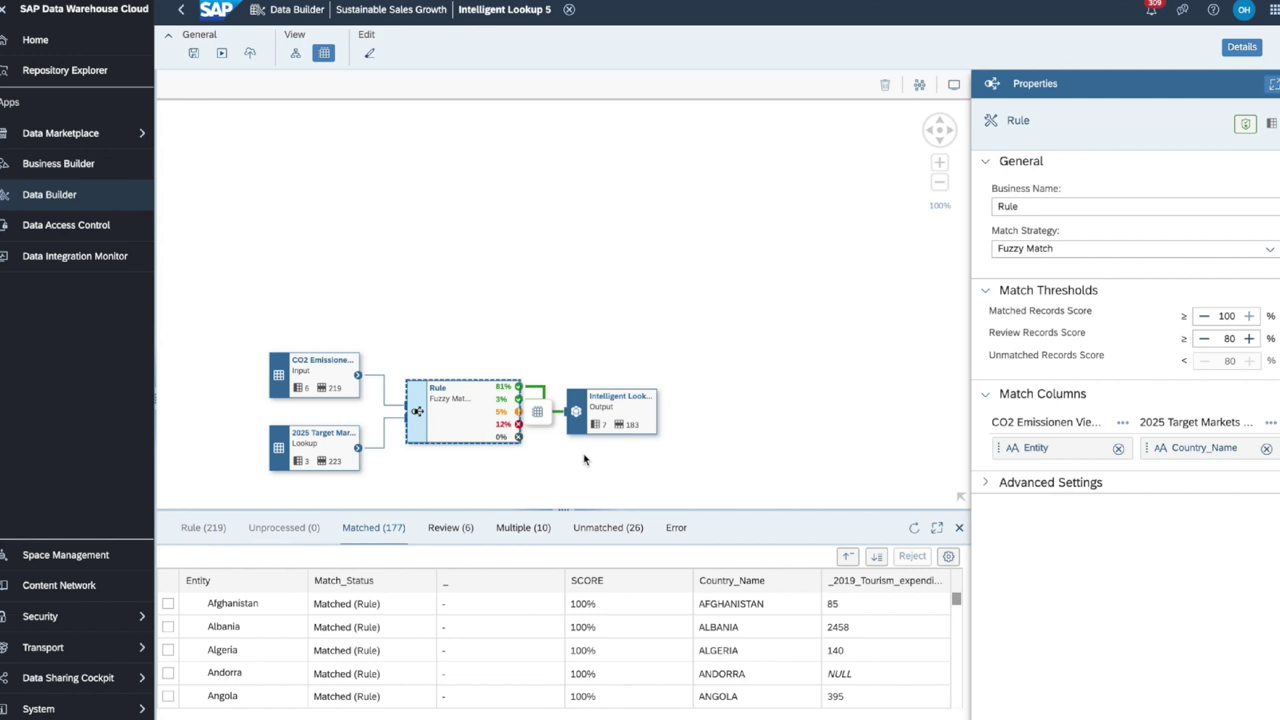
{"action": "left_click_drag", "start_coordinate": [568, 510], "coordinate": [572, 247]}
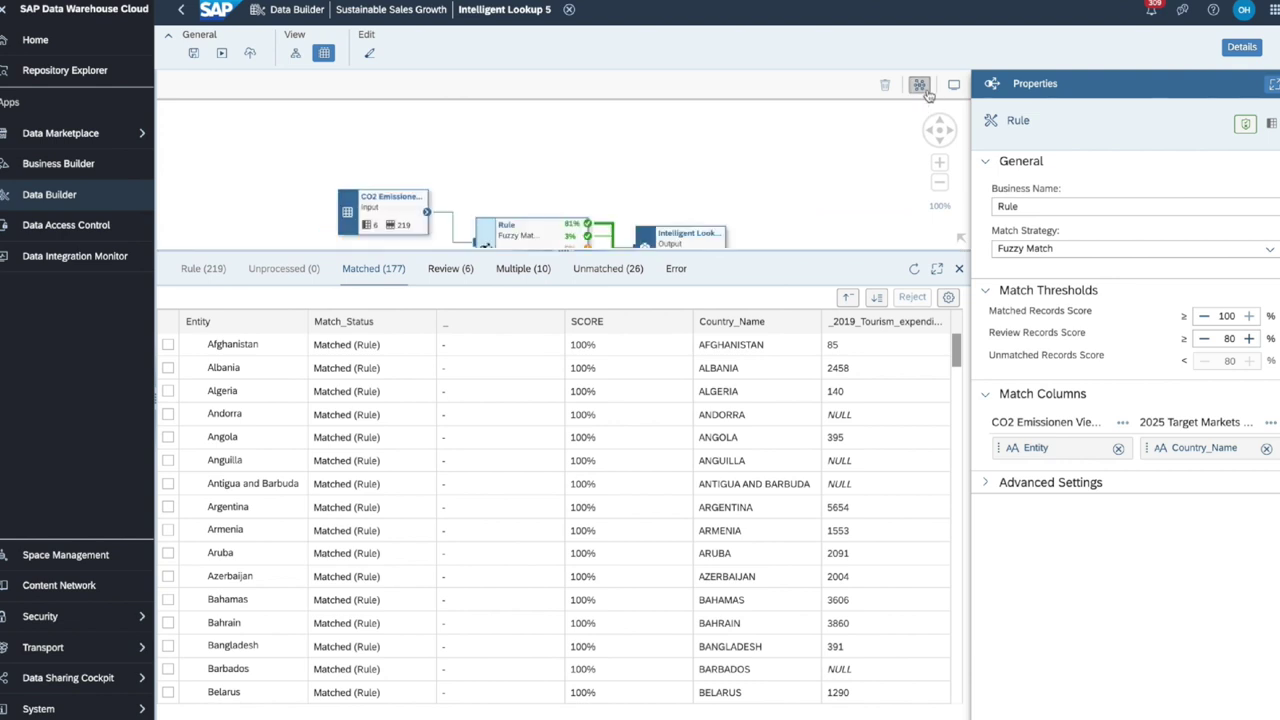
{"action": "scroll", "coordinate": [518, 561], "scroll_direction": "down", "scroll_amount": 5}
{"action": "scroll", "coordinate": [518, 520], "scroll_direction": "down", "scroll_amount": 5}
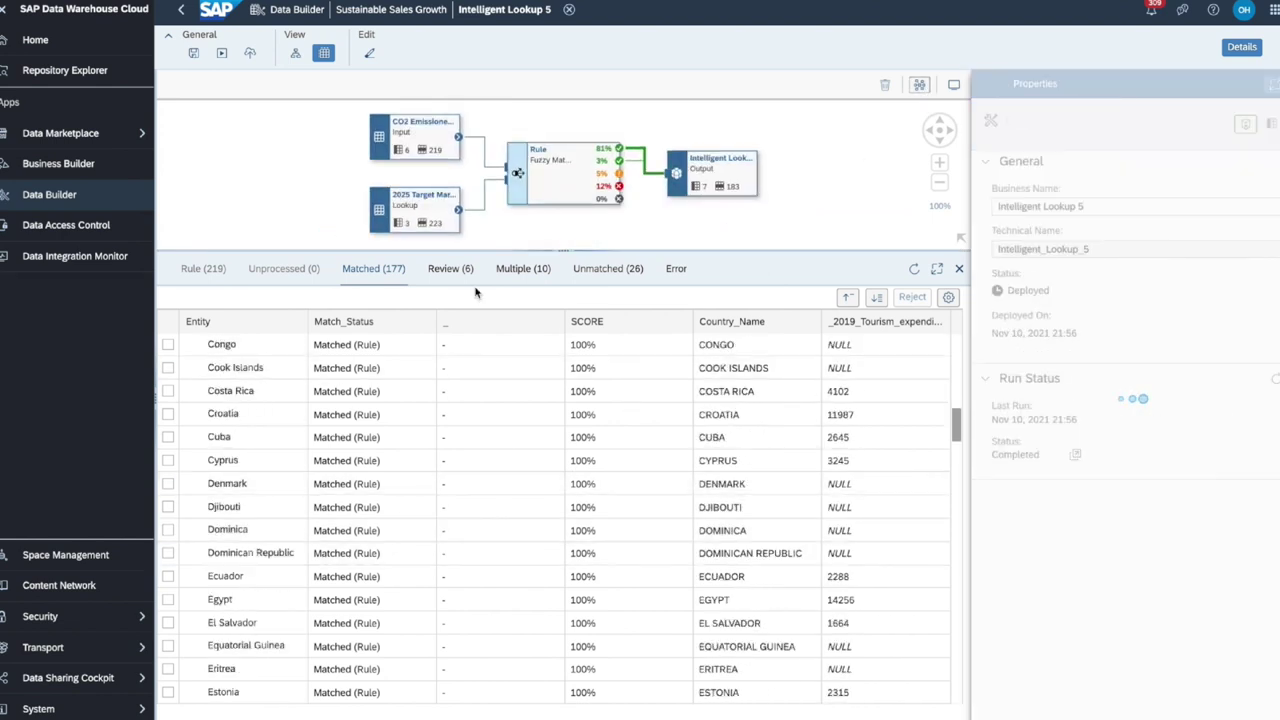
Confirm the review matches for Cape Verde, Cote d'Ivoire, Curacao and DR Congo.
{"action": "left_click", "coordinate": [451, 267]}
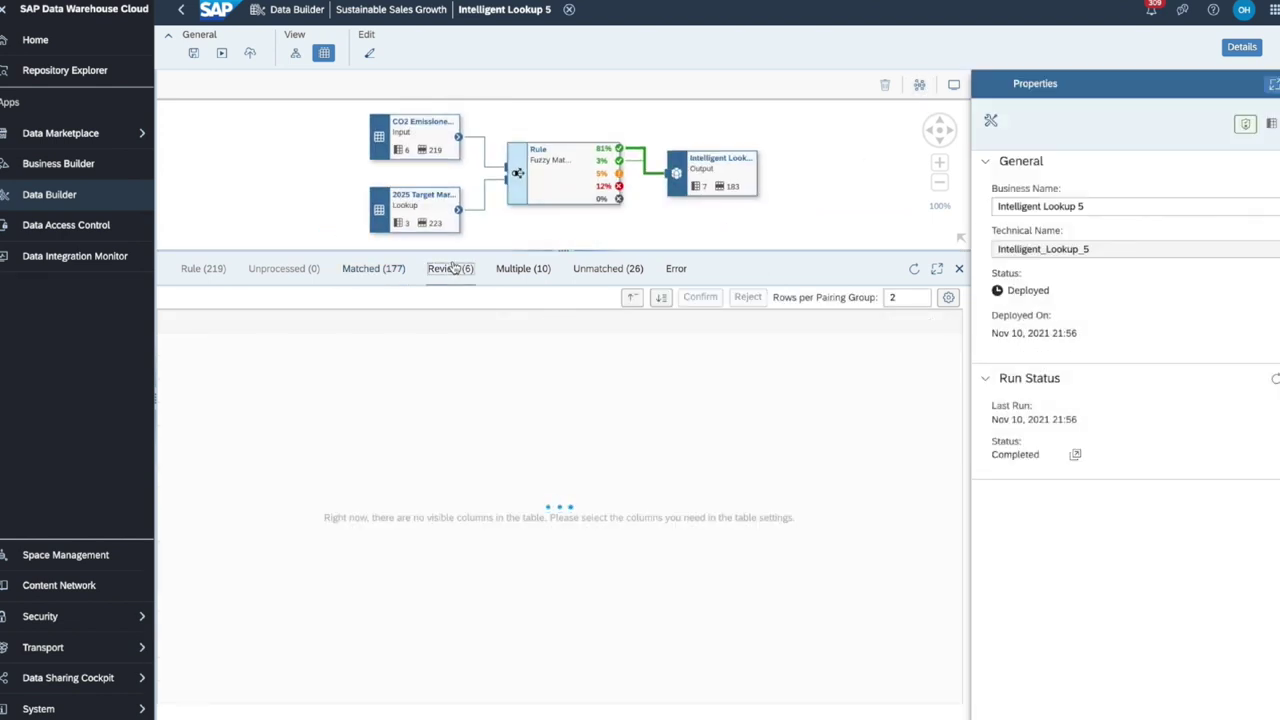
{"action": "left_click", "coordinate": [168, 344]}
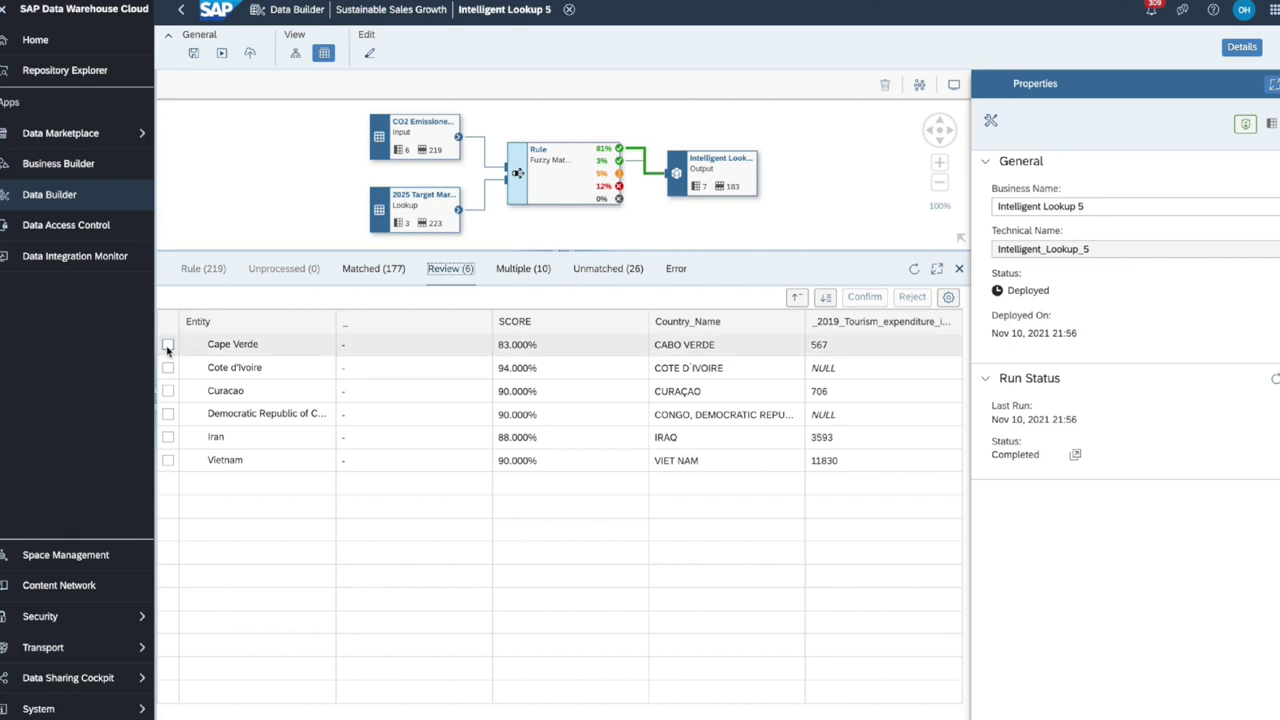
{"action": "left_click", "coordinate": [864, 297]}
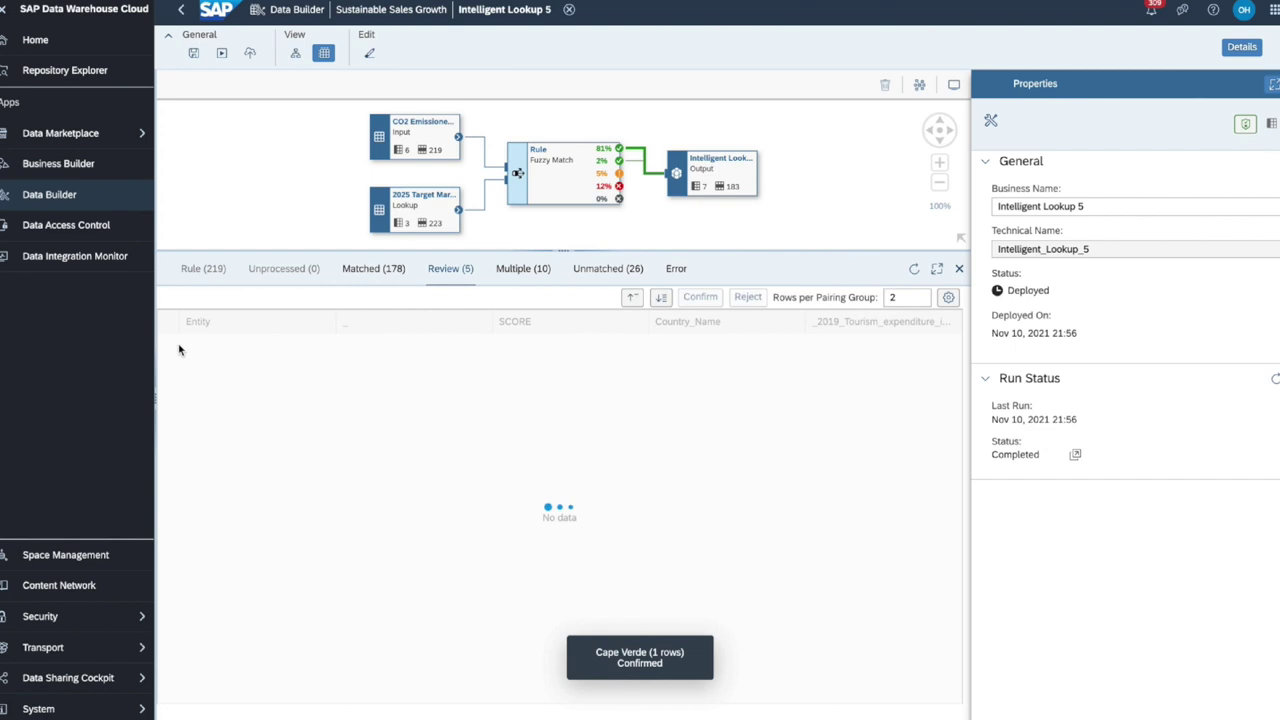
{"action": "left_click", "coordinate": [168, 345]}
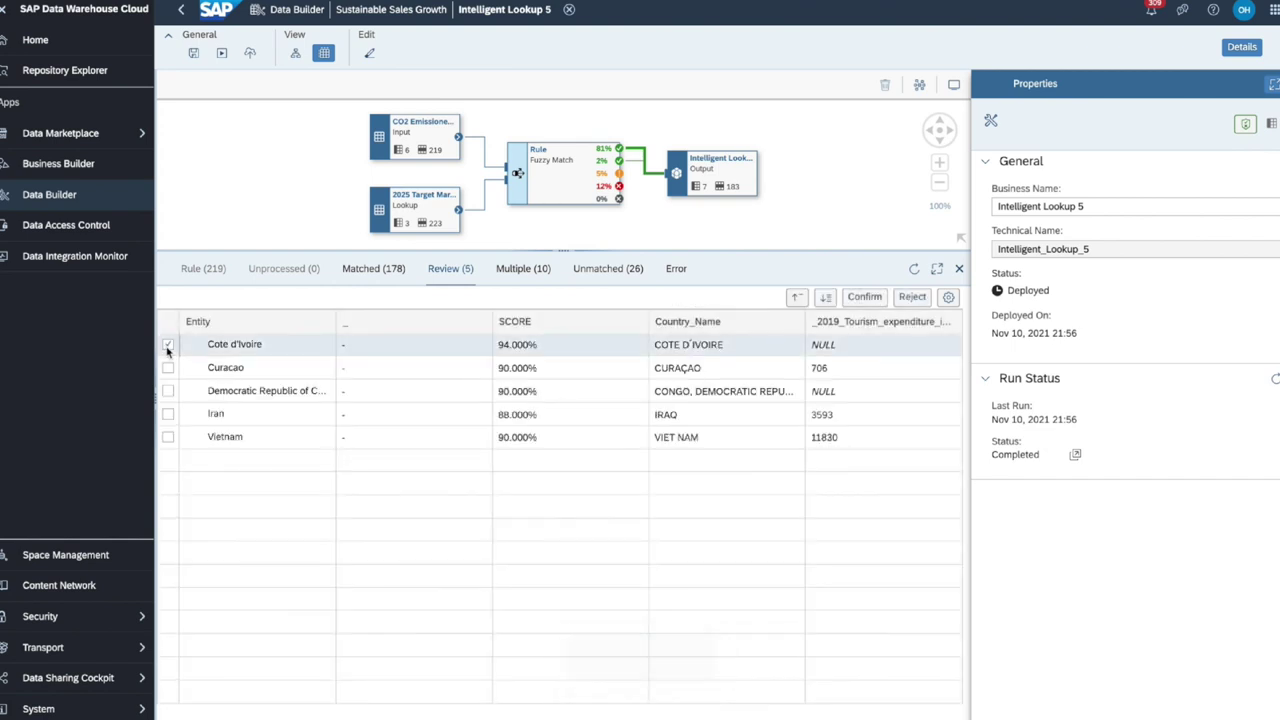
{"action": "left_click", "coordinate": [864, 297]}
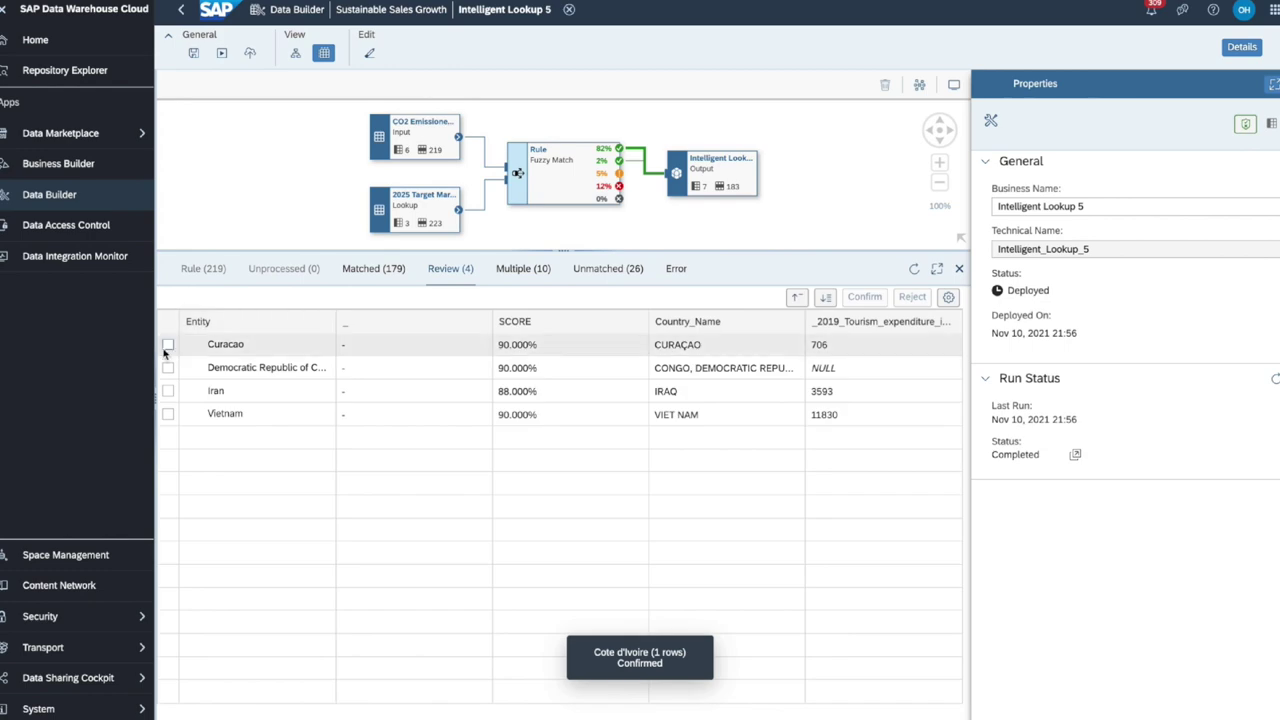
{"action": "left_click", "coordinate": [168, 345]}
{"action": "left_click", "coordinate": [866, 299]}
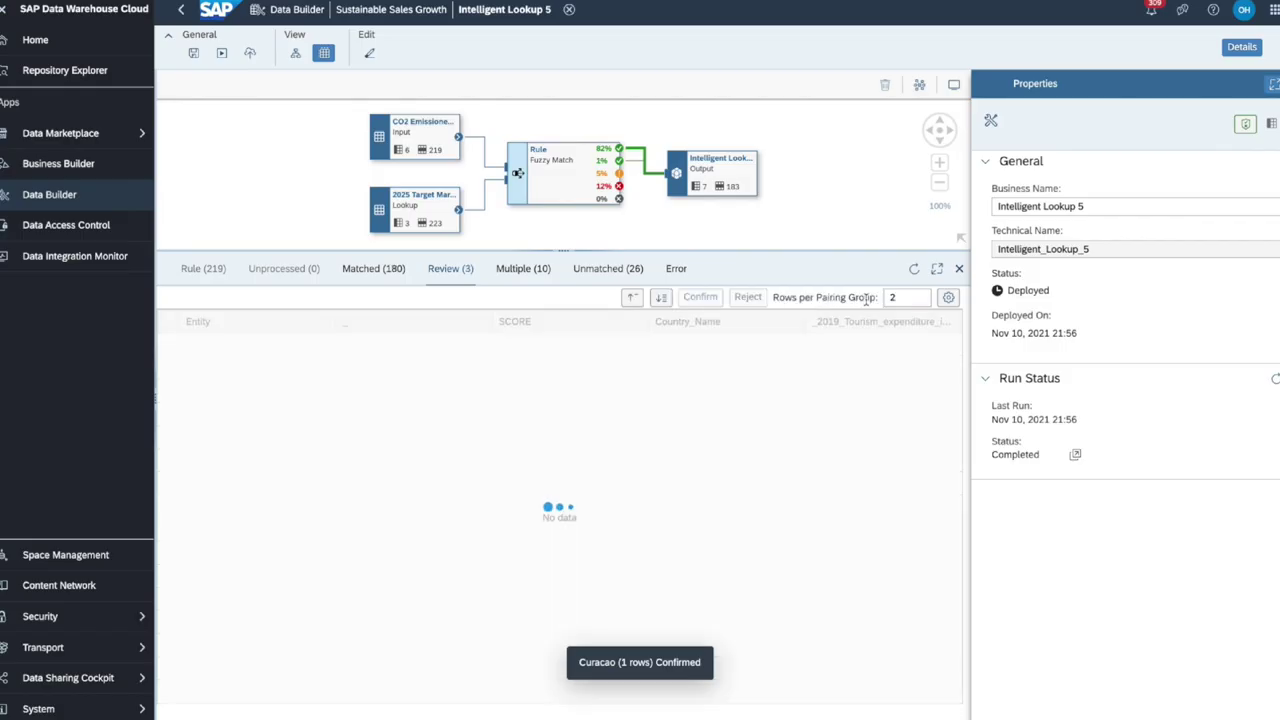
{"action": "left_click", "coordinate": [168, 345]}
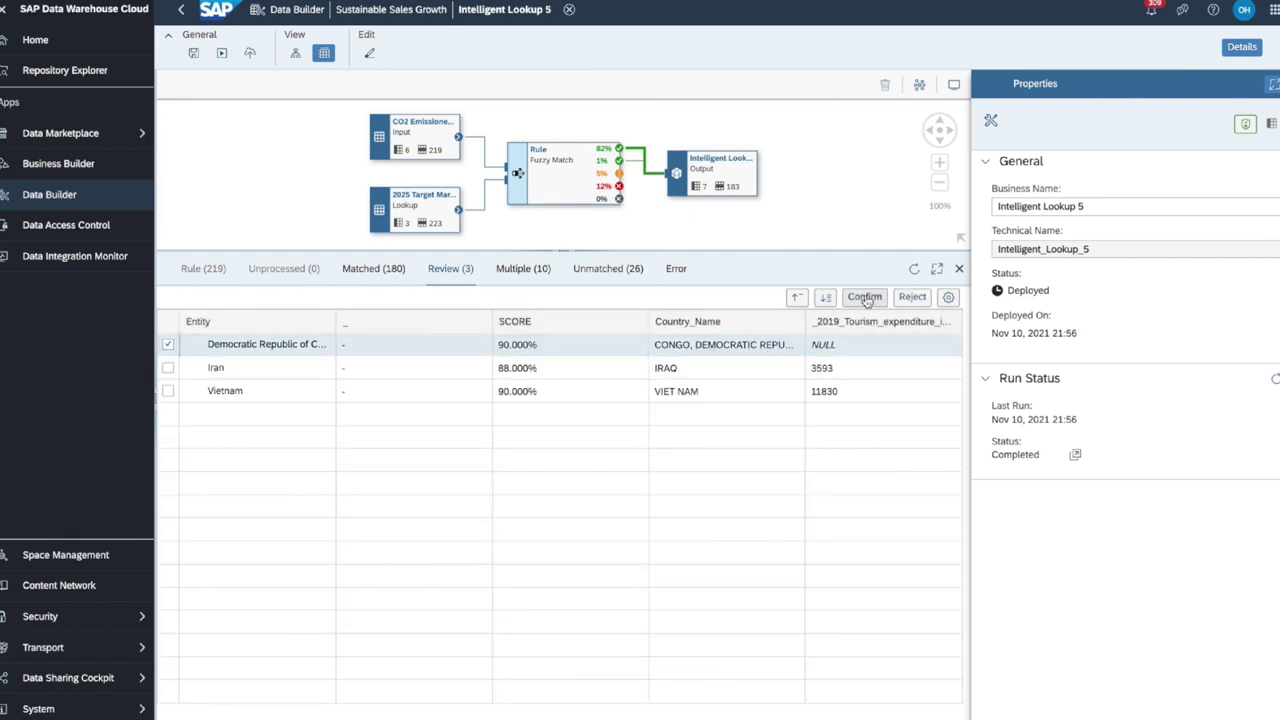
{"action": "left_click", "coordinate": [865, 297]}
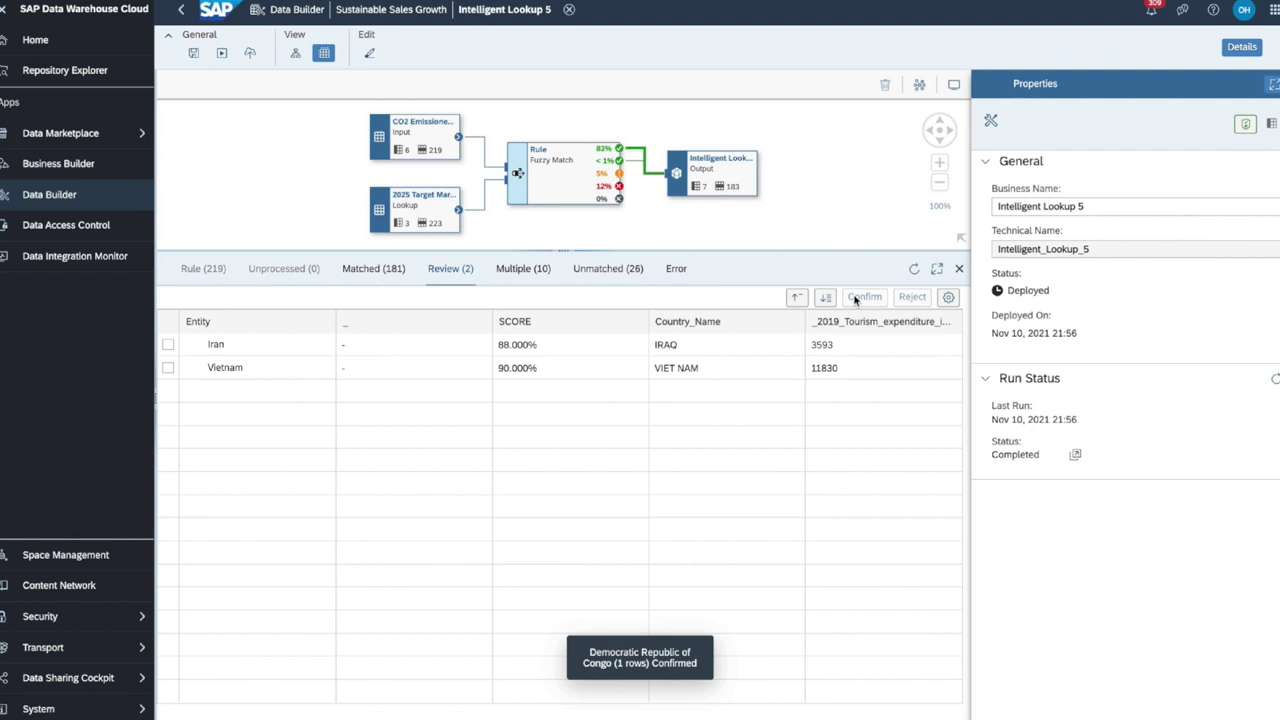
Reject Iran's IRAQ match and confirm Vietnam's match to VIET NAM.
{"action": "left_click", "coordinate": [168, 344]}
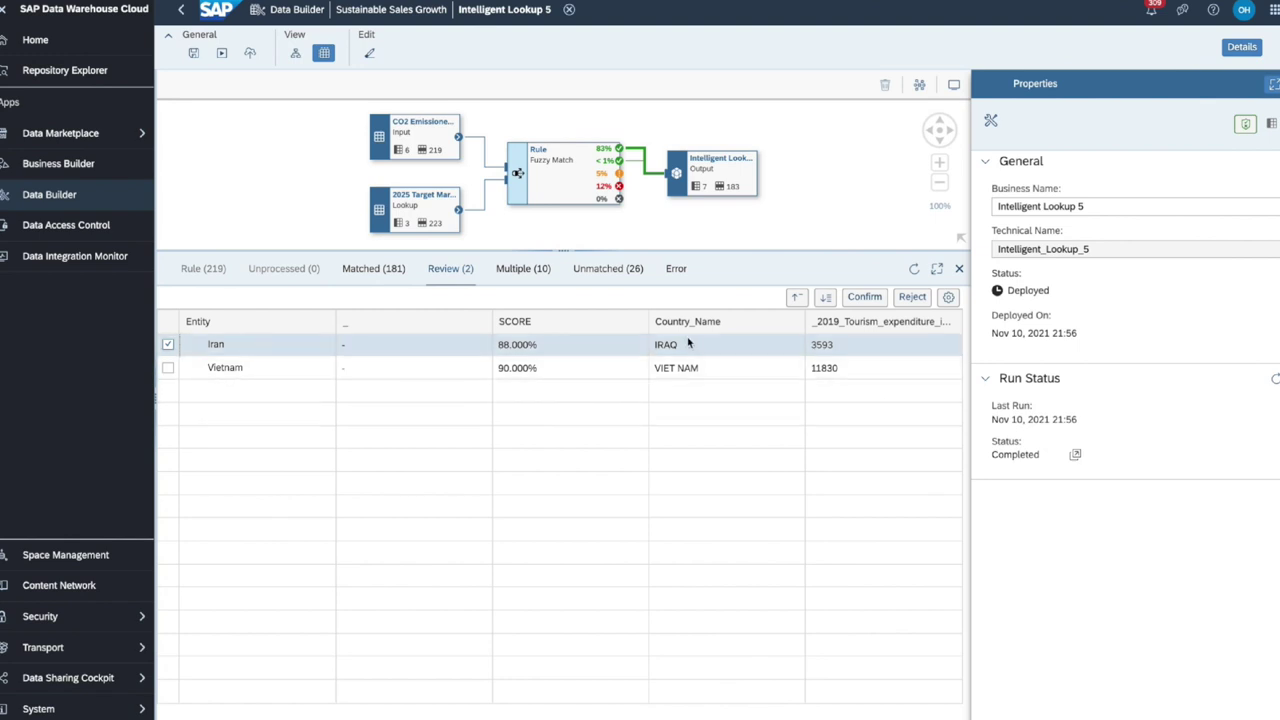
{"action": "left_click", "coordinate": [912, 298]}
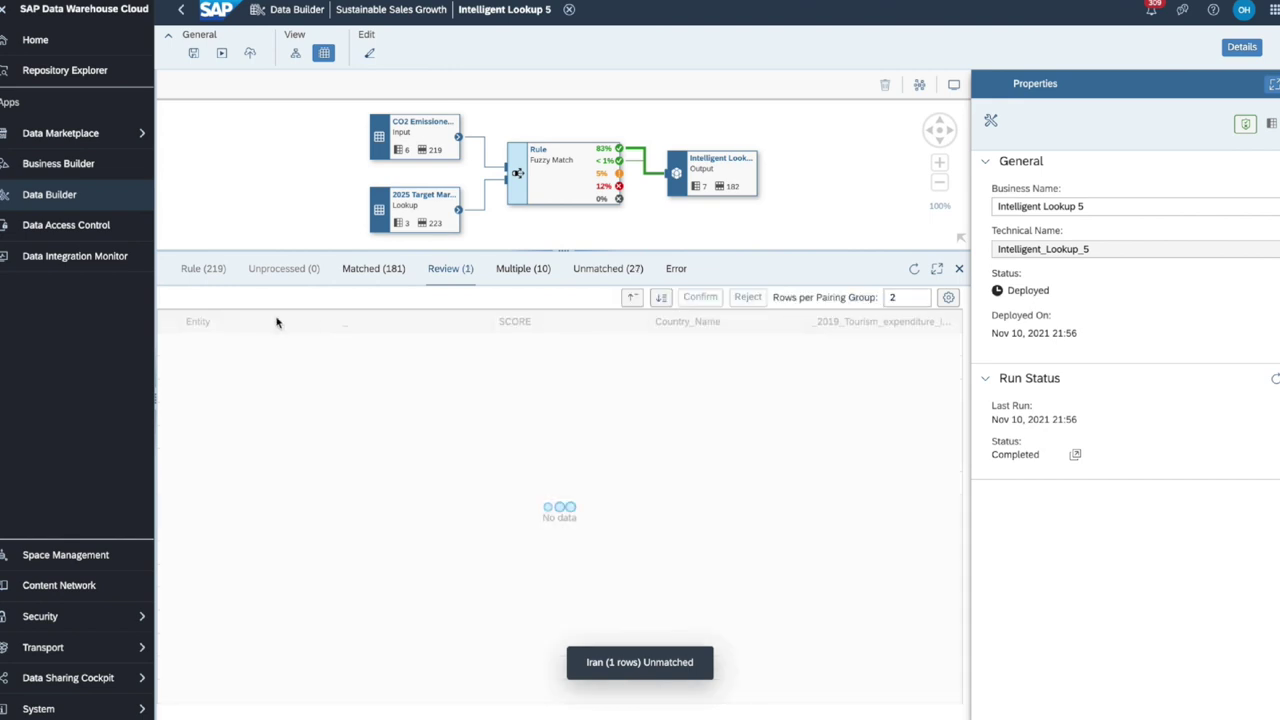
{"action": "left_click", "coordinate": [168, 344]}
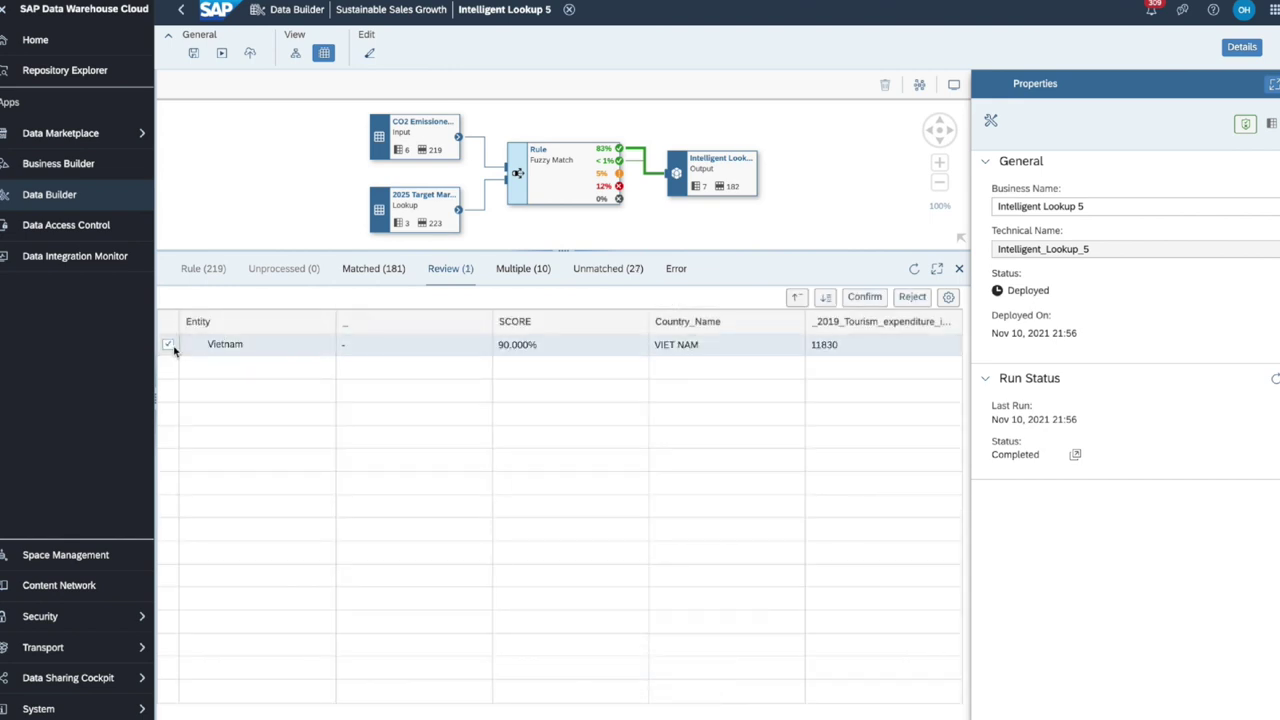
{"action": "left_click", "coordinate": [862, 298]}
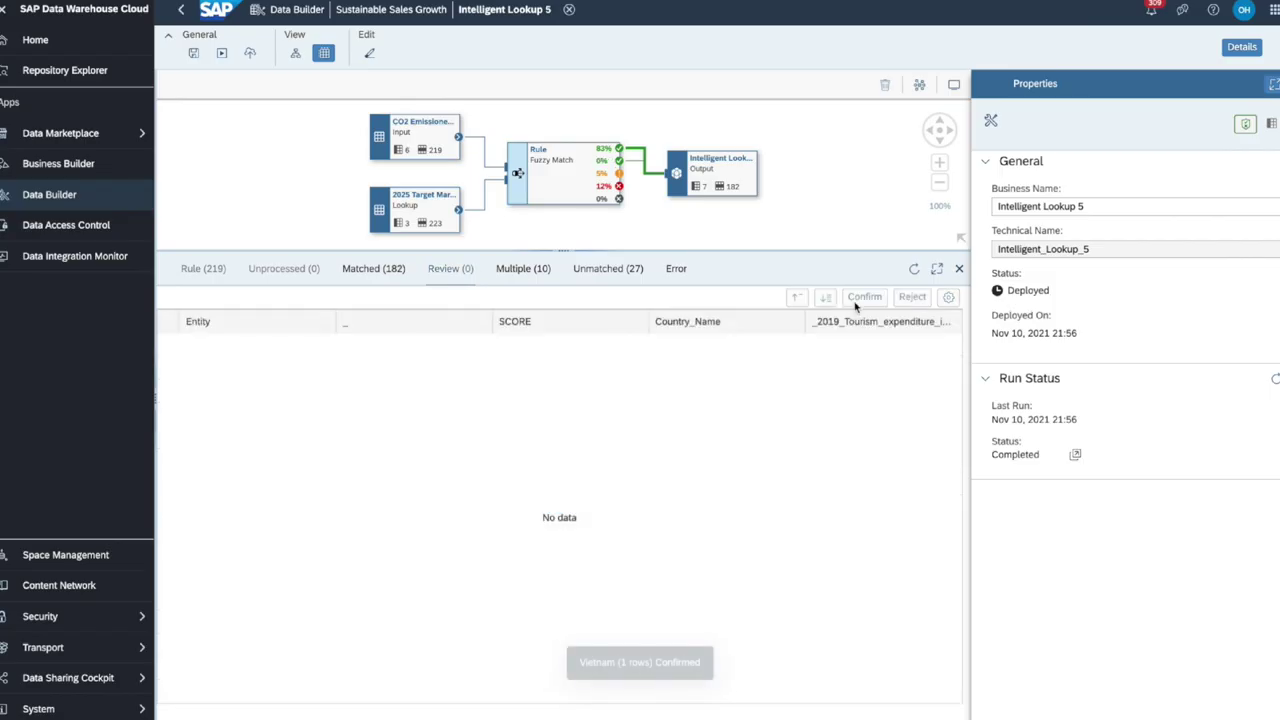
On the Multiple tab, pick the AUSTRALIA candidate for Australia and match it.
{"action": "left_click", "coordinate": [541, 276]}
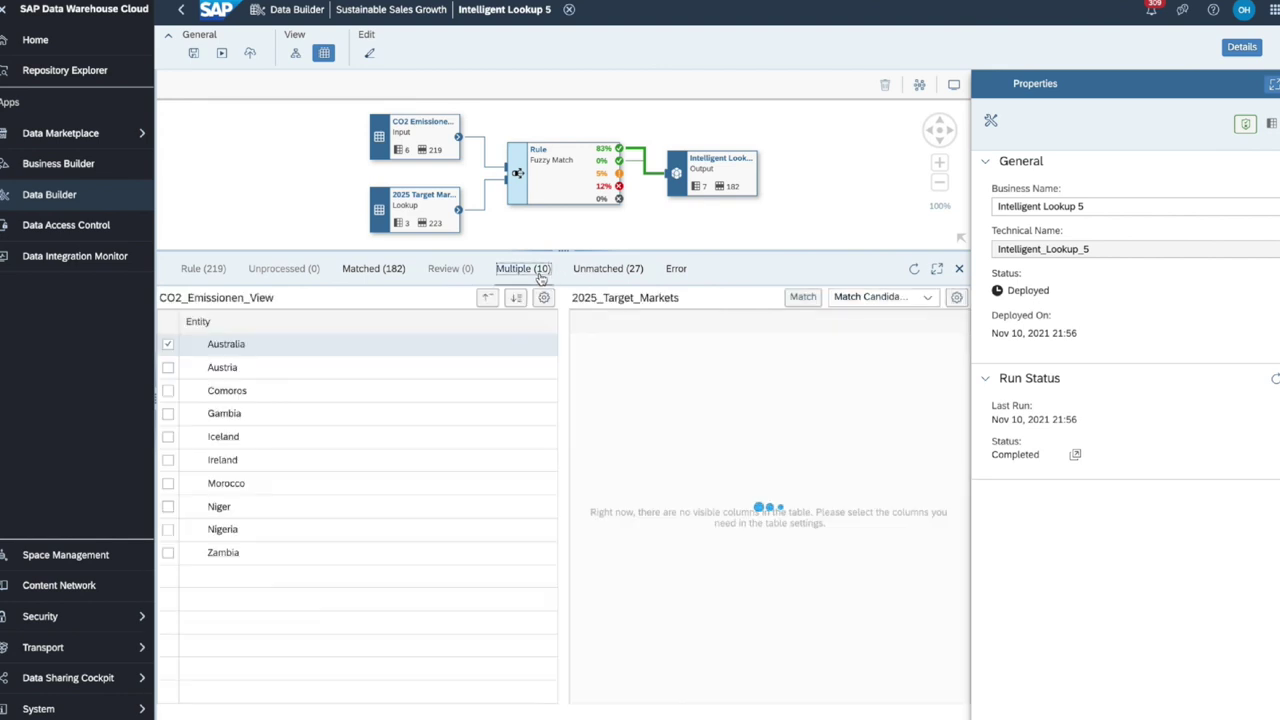
{"action": "left_click", "coordinate": [250, 343]}
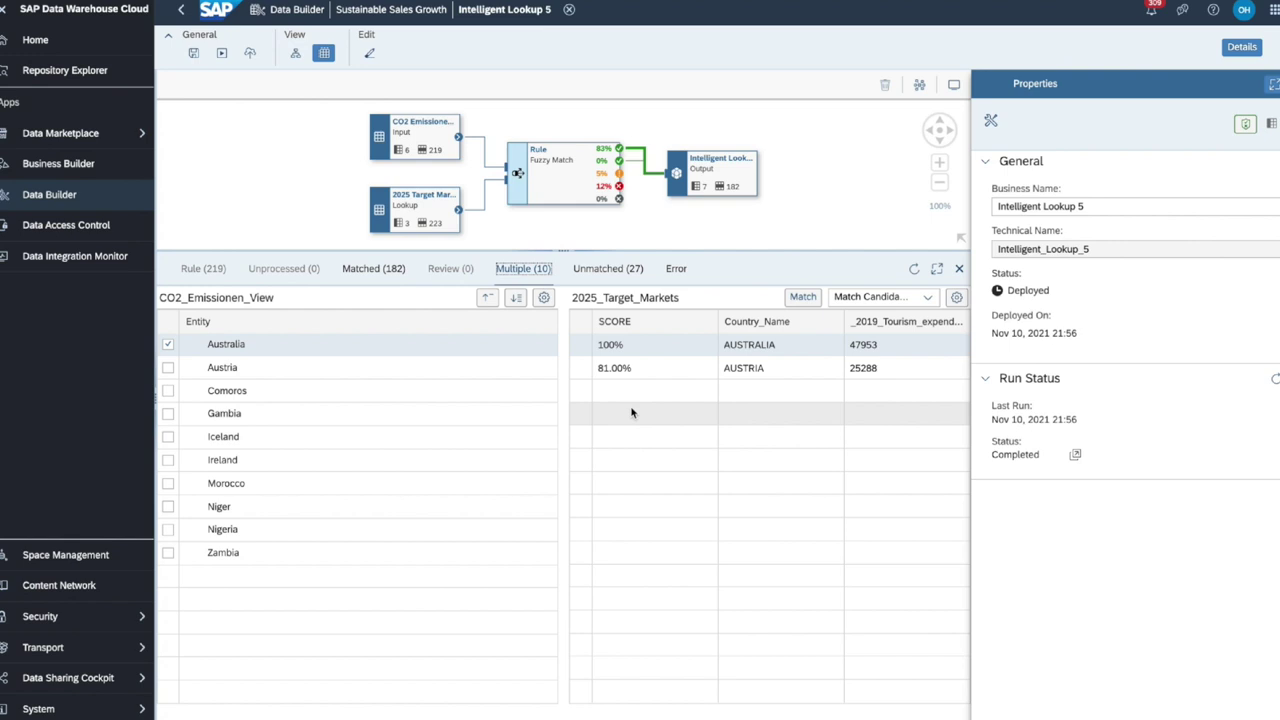
{"action": "left_click", "coordinate": [800, 300]}
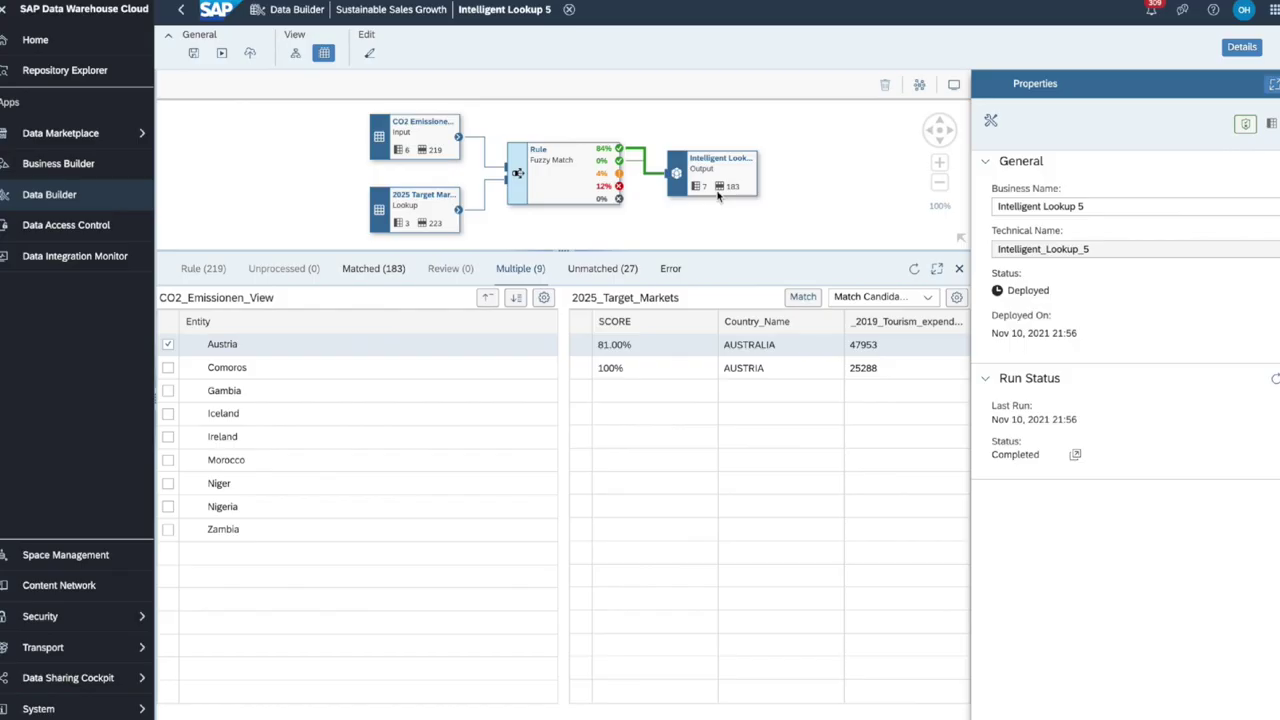